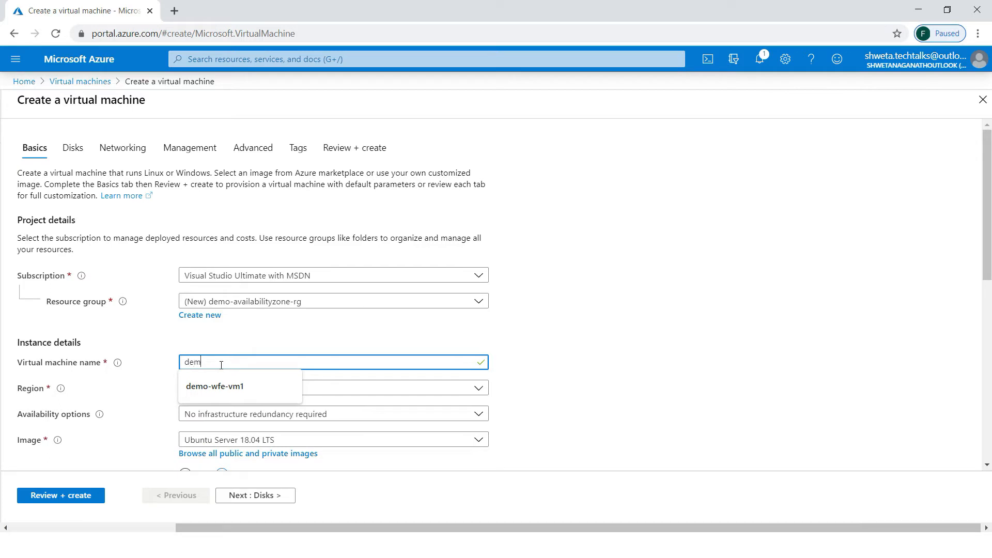
- Name the VM demo-zone-vm1 and choose Availability zone as the redundancy option
text(zone-vm1)
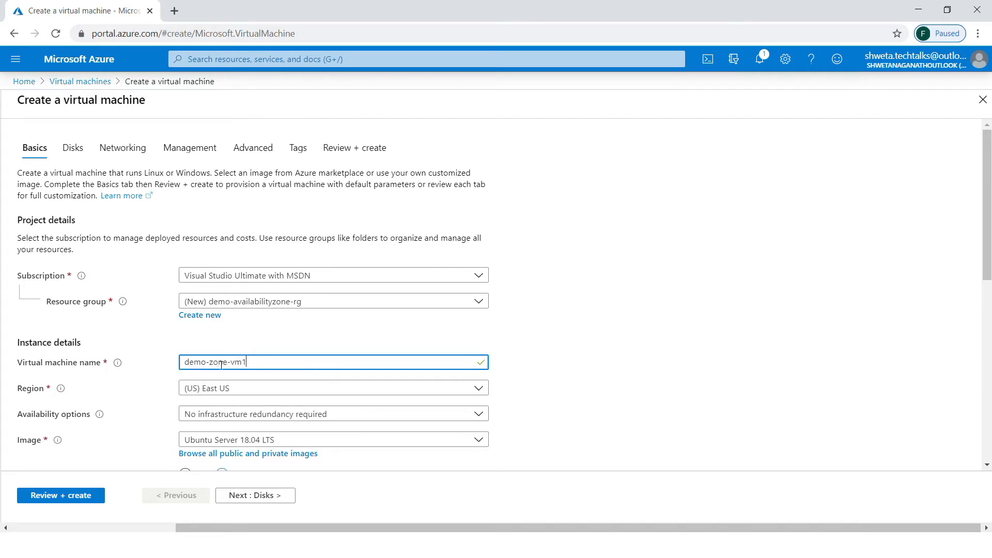
key(Tab)
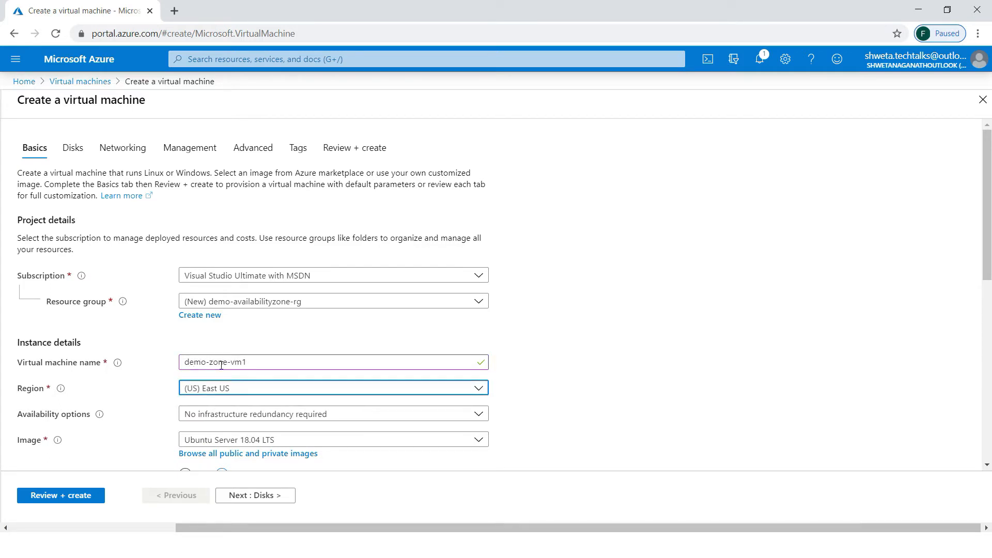
click(261, 414)
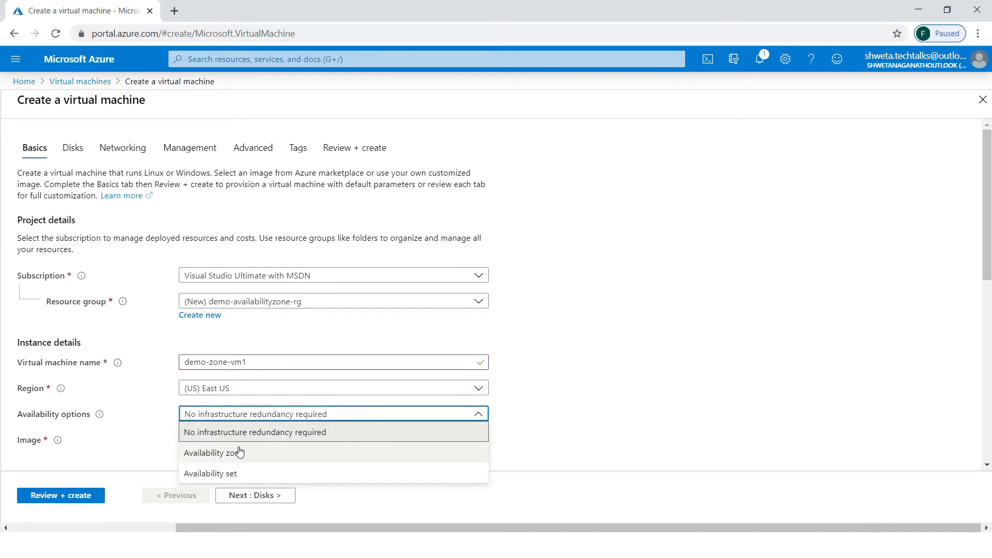
click(239, 452)
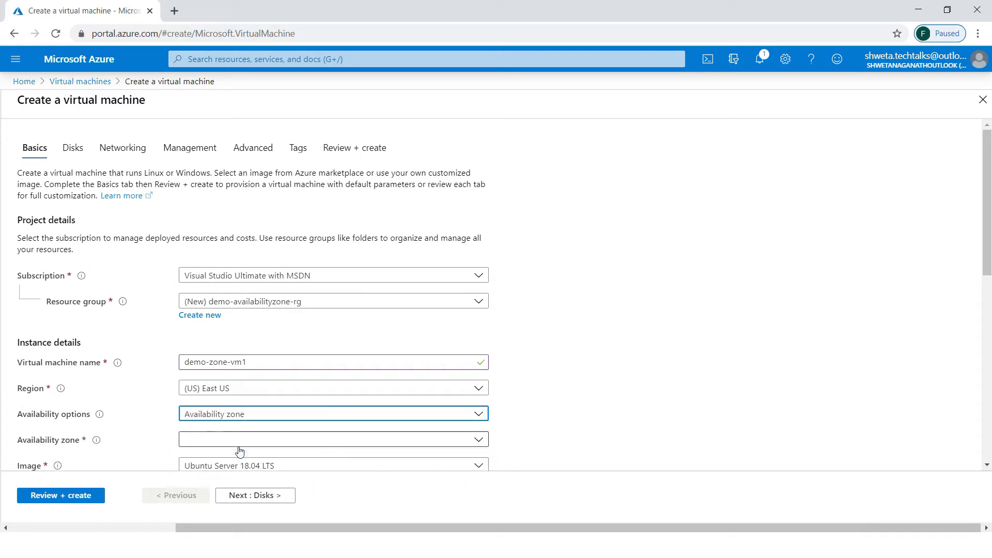
click(262, 416)
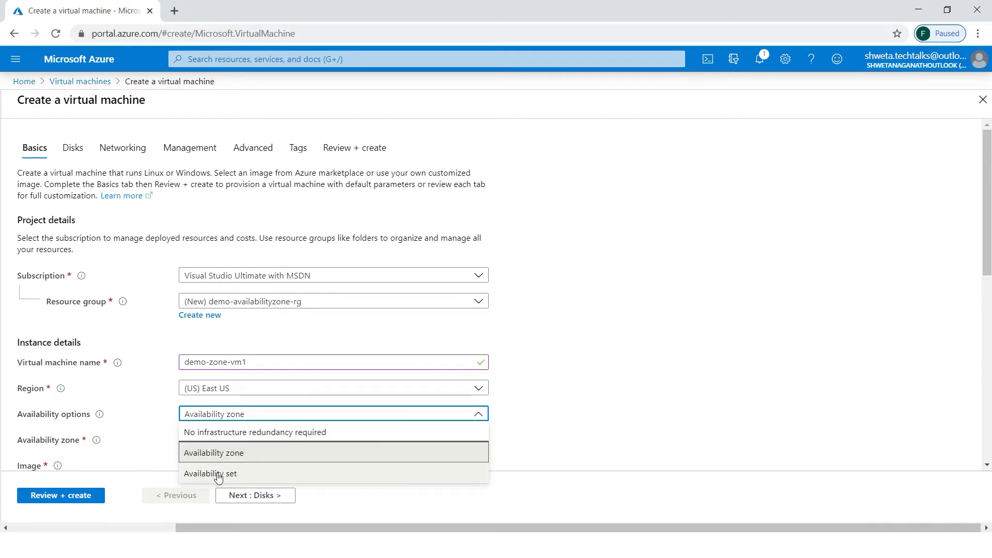
click(291, 455)
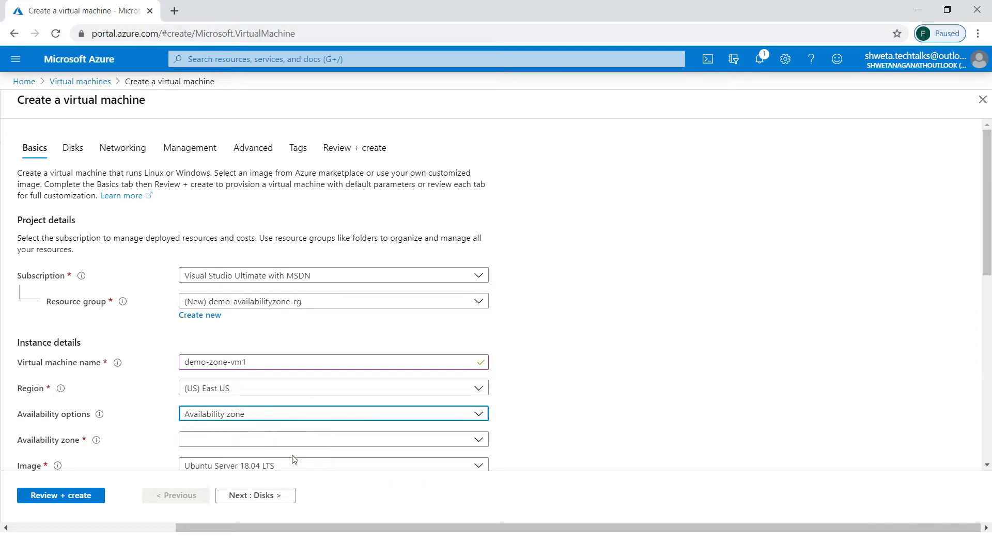
- Set the region to (US) East US after briefly trying West Central US
click(230, 392)
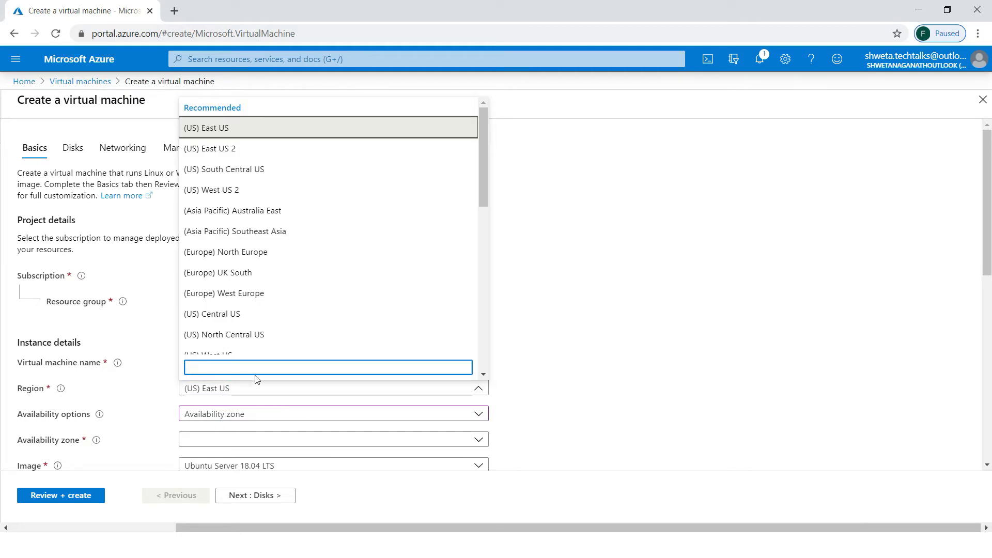
text(west)
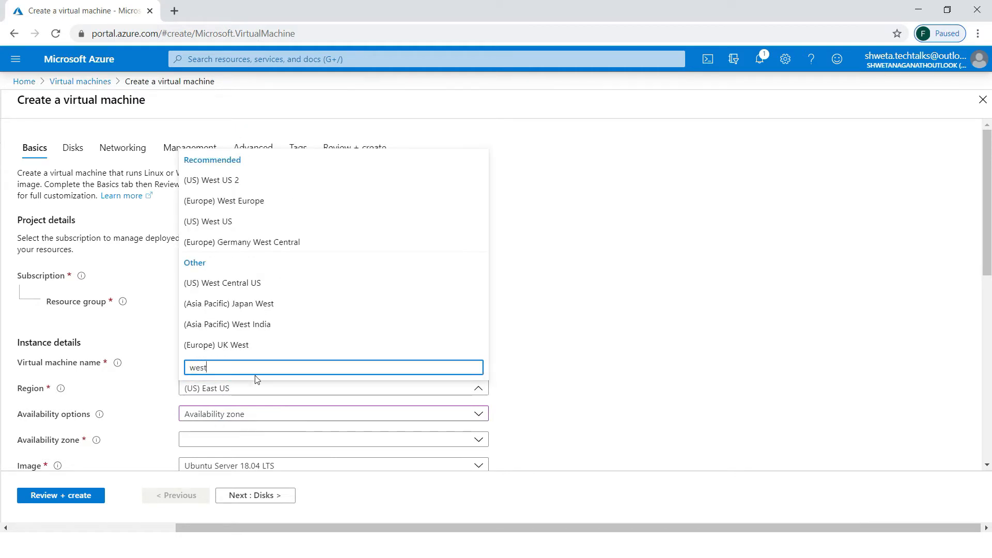
text( ce)
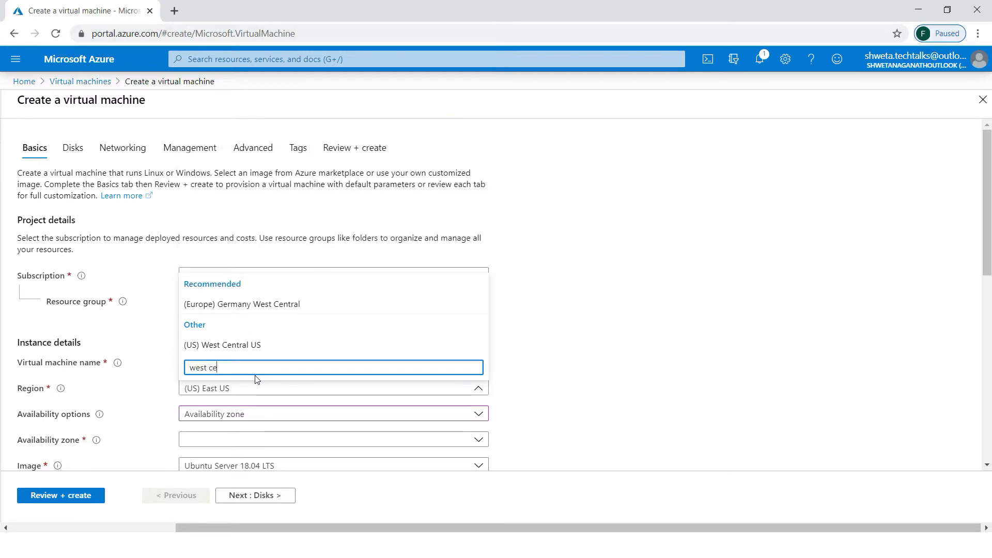
click(238, 345)
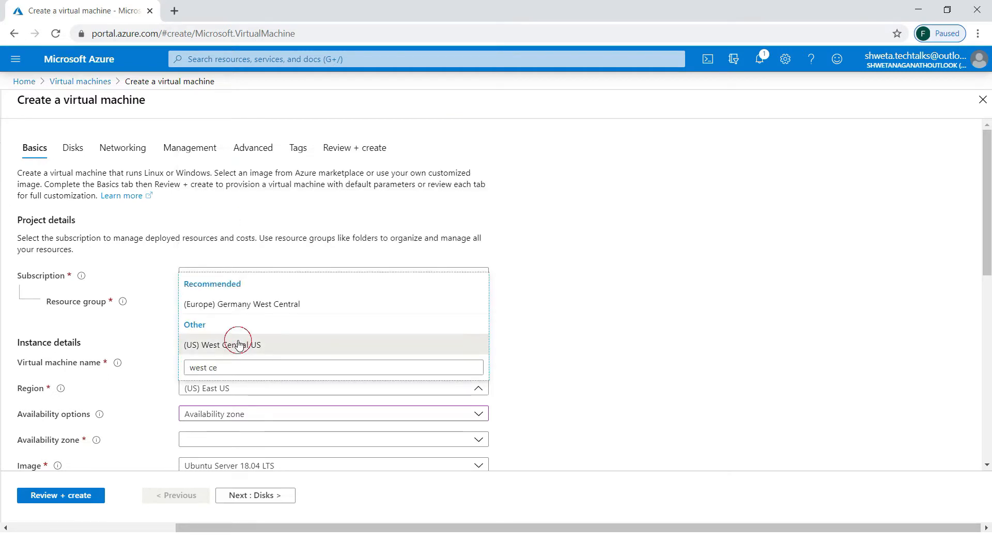
click(237, 418)
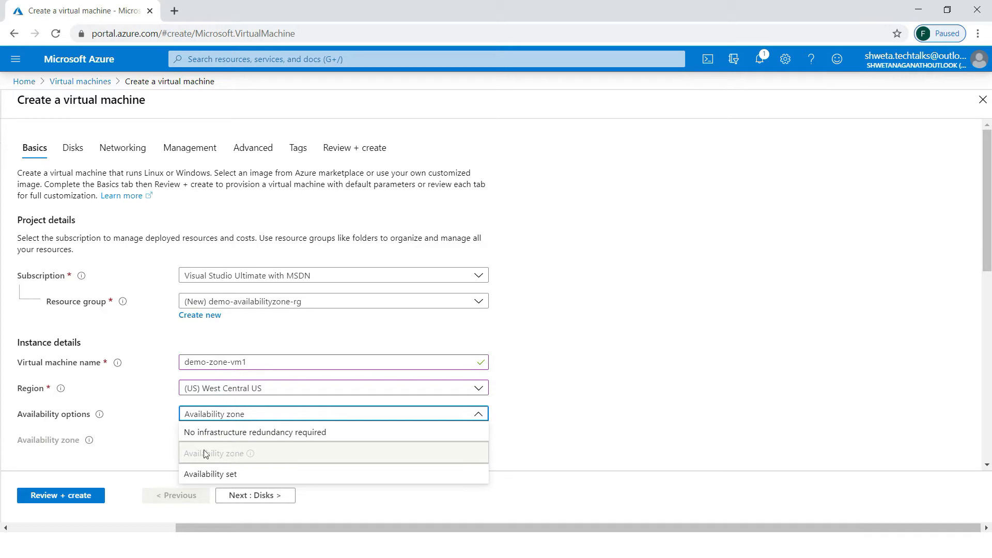
click(262, 389)
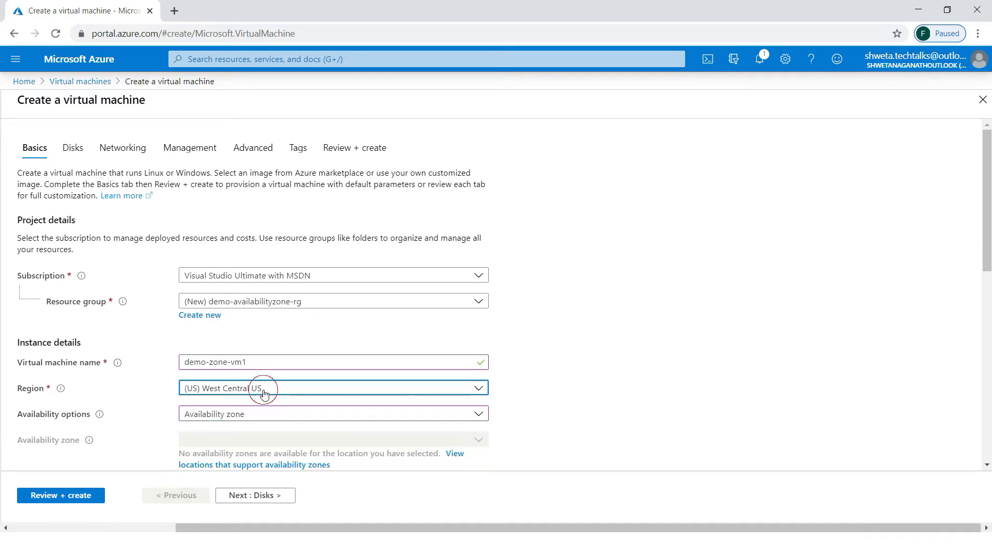
click(263, 393)
text(east)
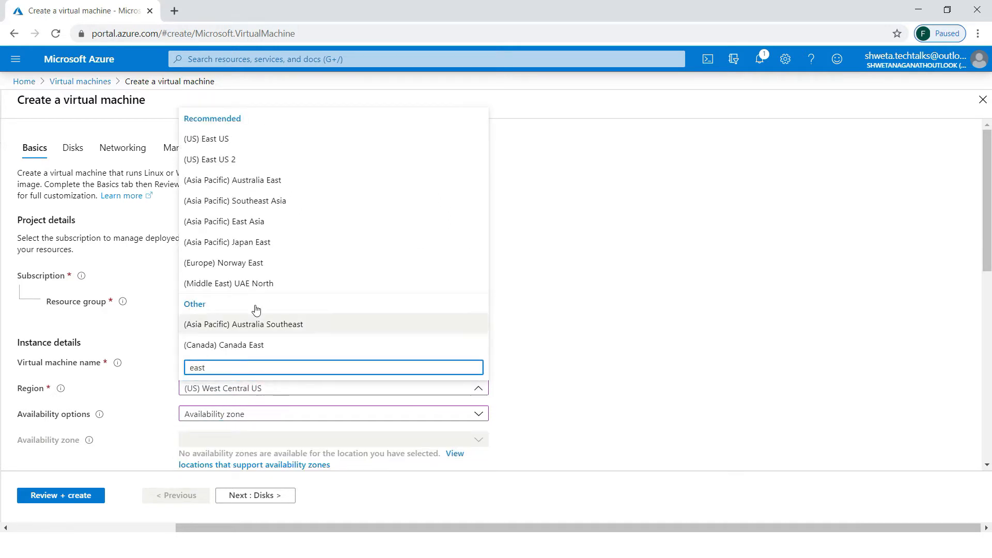
click(233, 139)
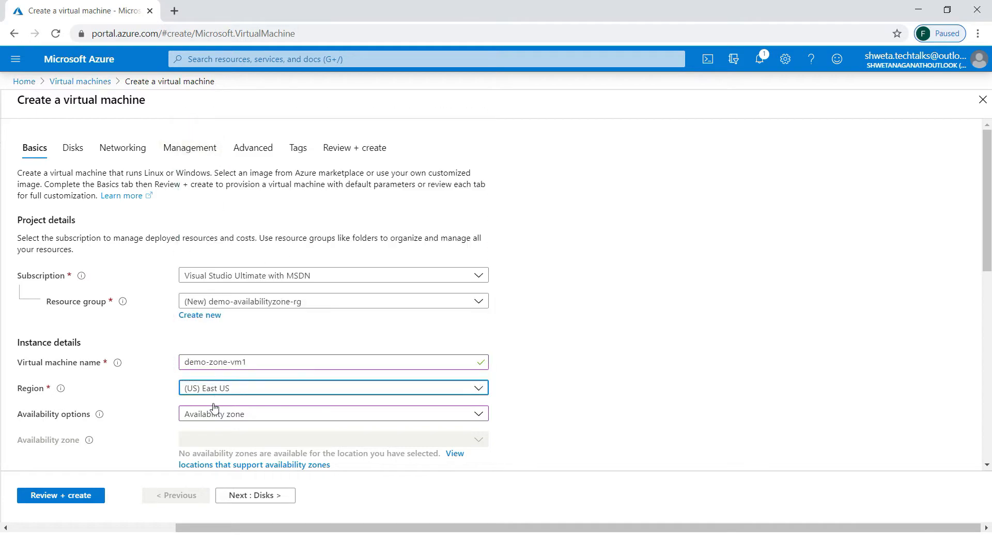
scroll(273, 425, down, 3)
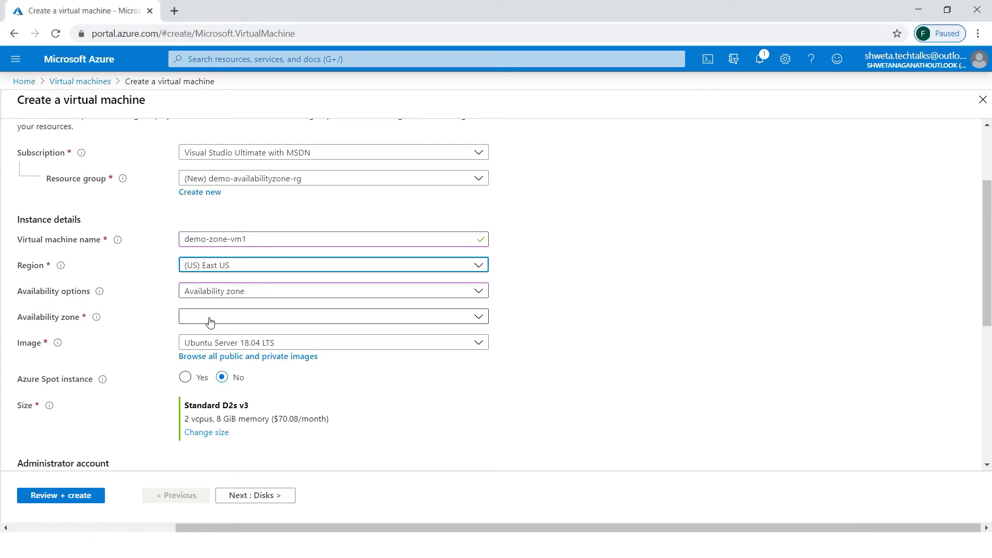
- Place the VM in availability zone 1 and select the Windows Server 2012 R2 Datacenter image
click(210, 323)
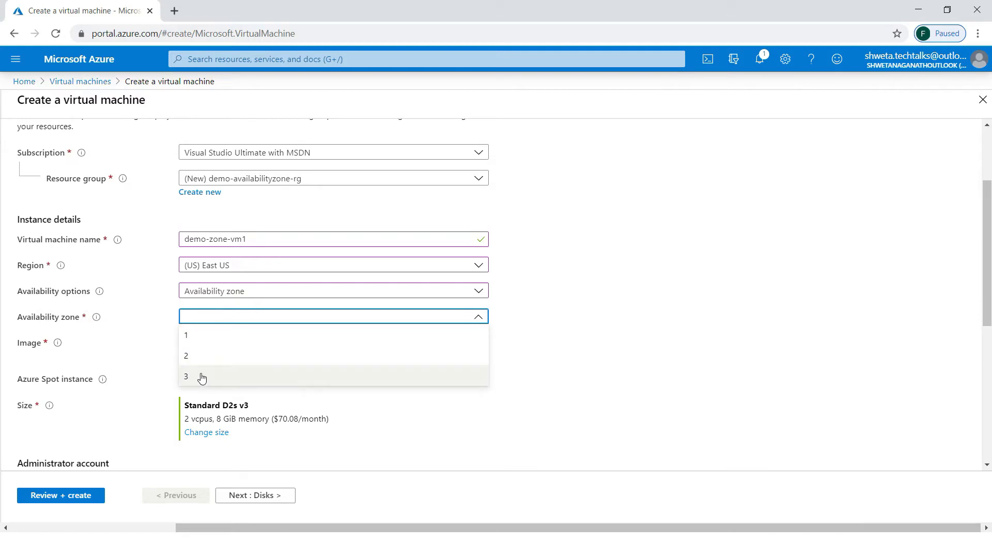
click(206, 343)
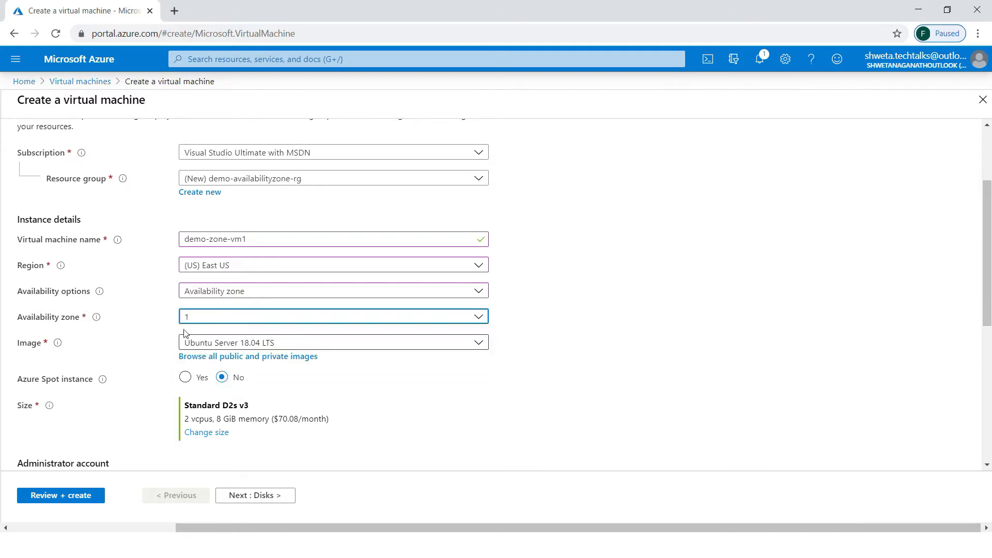
click(229, 343)
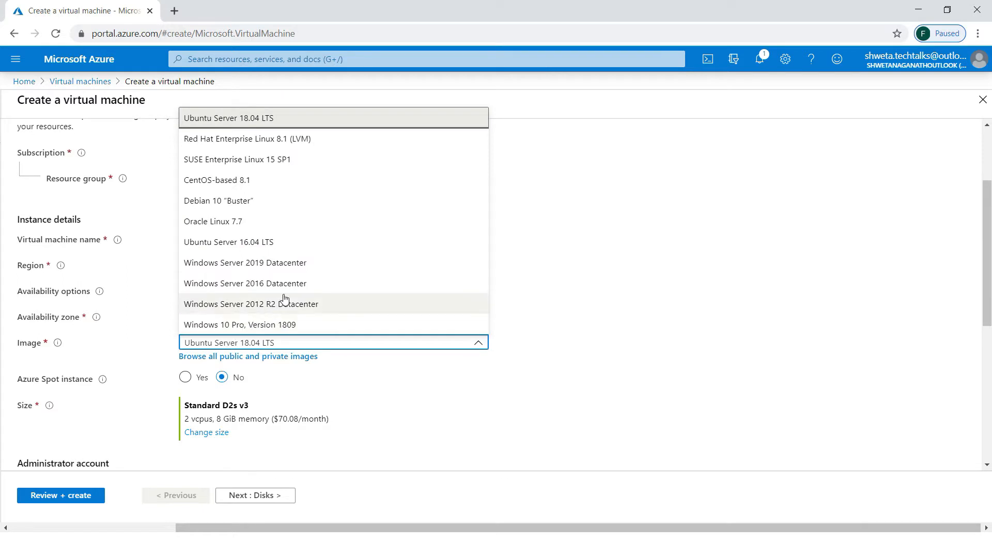
click(280, 305)
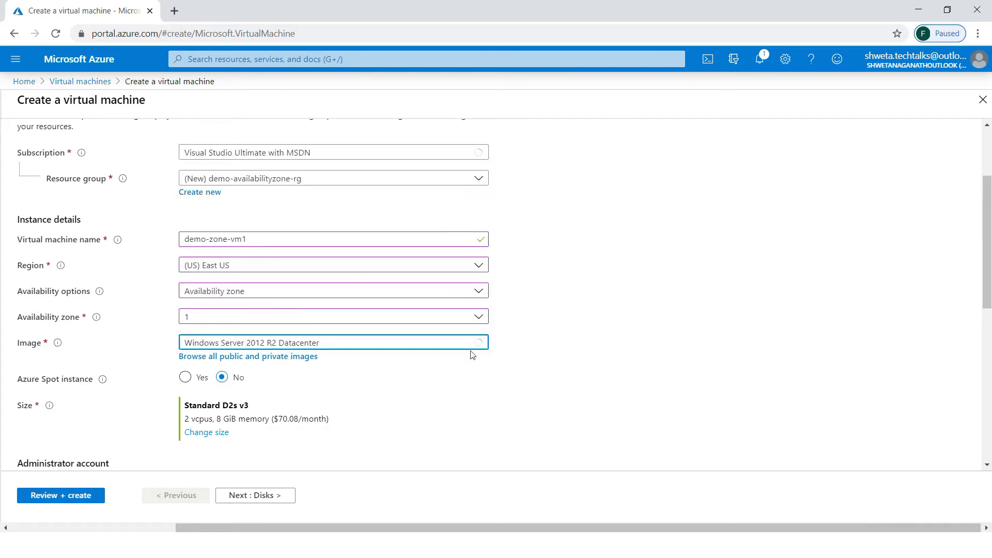
scroll(513, 372, down, 4)
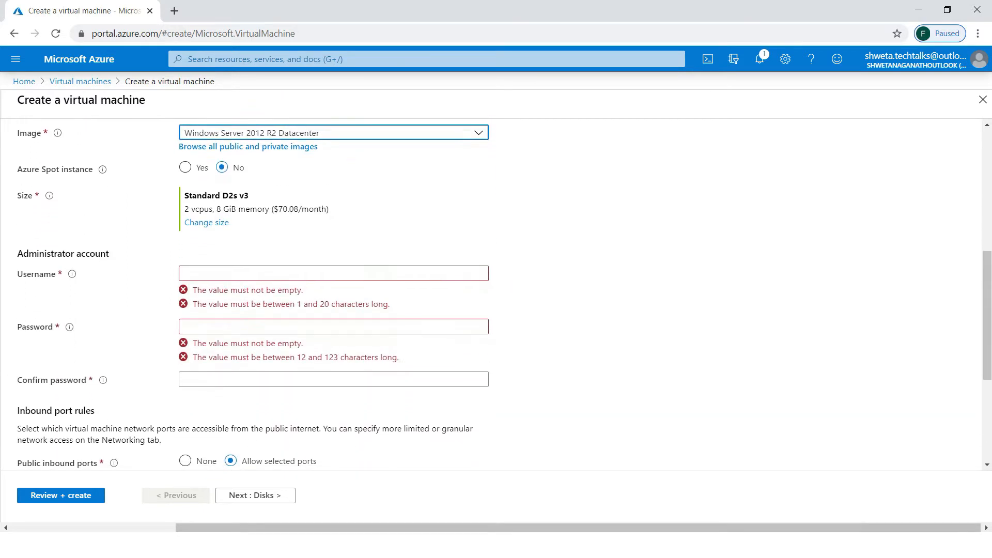
- Change the VM size to Standard B1ls
click(207, 222)
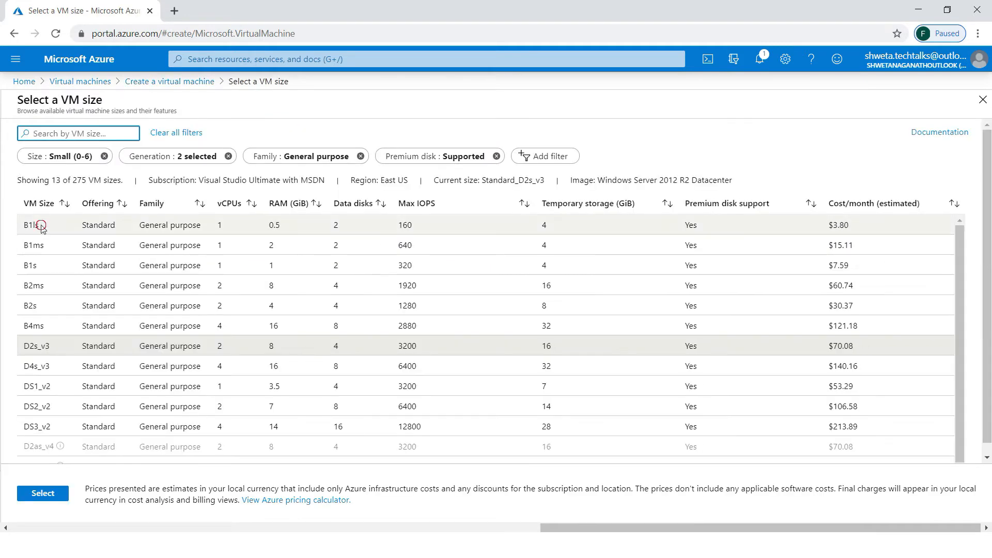
click(38, 225)
click(44, 493)
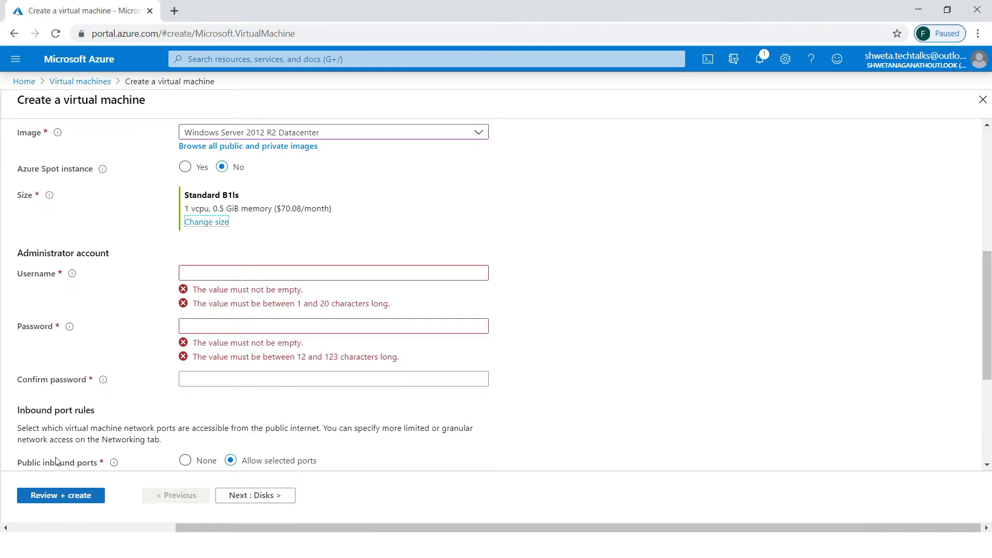
- Enter the administrator username and type the matching password twice
click(208, 275)
text(azur)
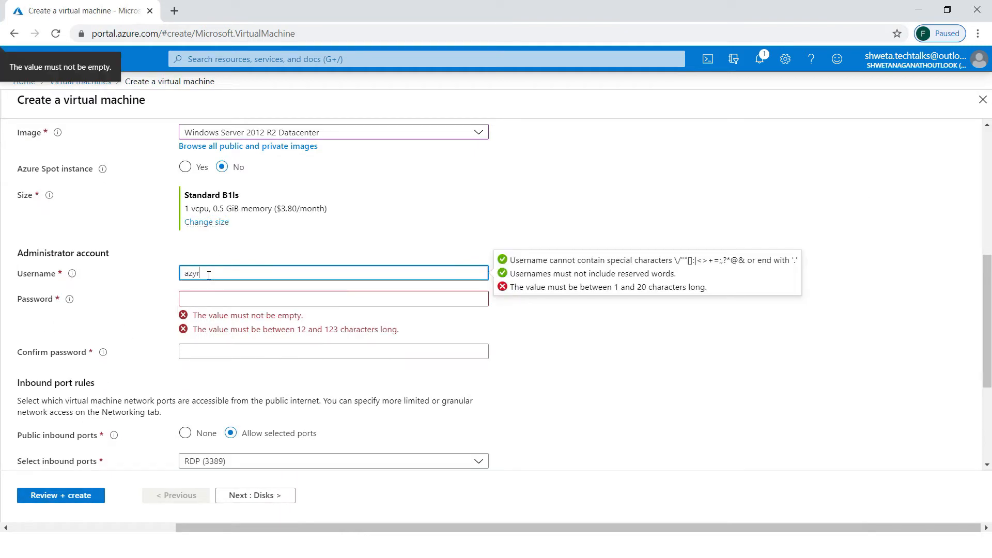
text(eadmin)
key(Tab)
text(Az)
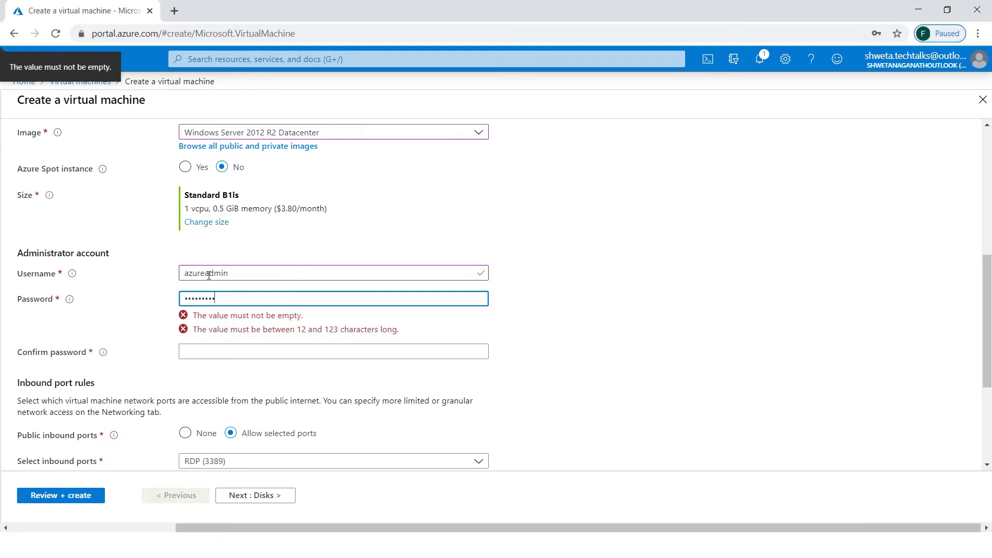
key(Tab)
text(Azu)
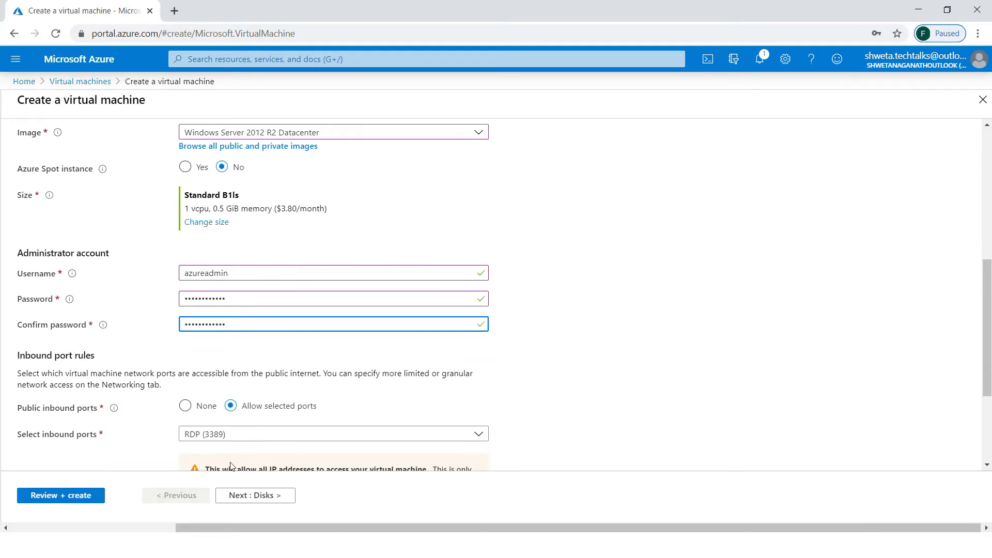
- Allow inbound HTTP (80) and HTTPS (443) alongside RDP (3389)
click(240, 436)
click(222, 355)
click(224, 375)
click(678, 343)
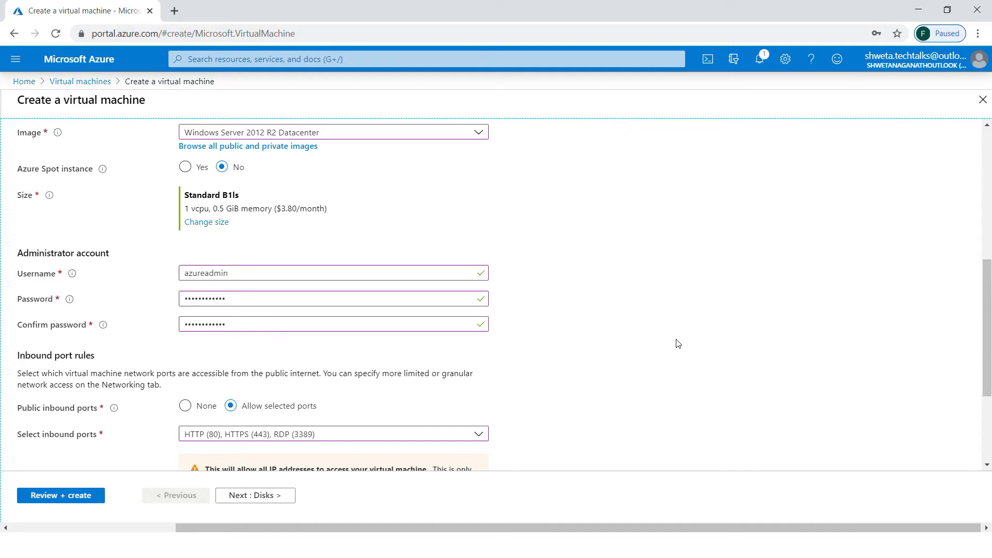
scroll(678, 343, down, 3)
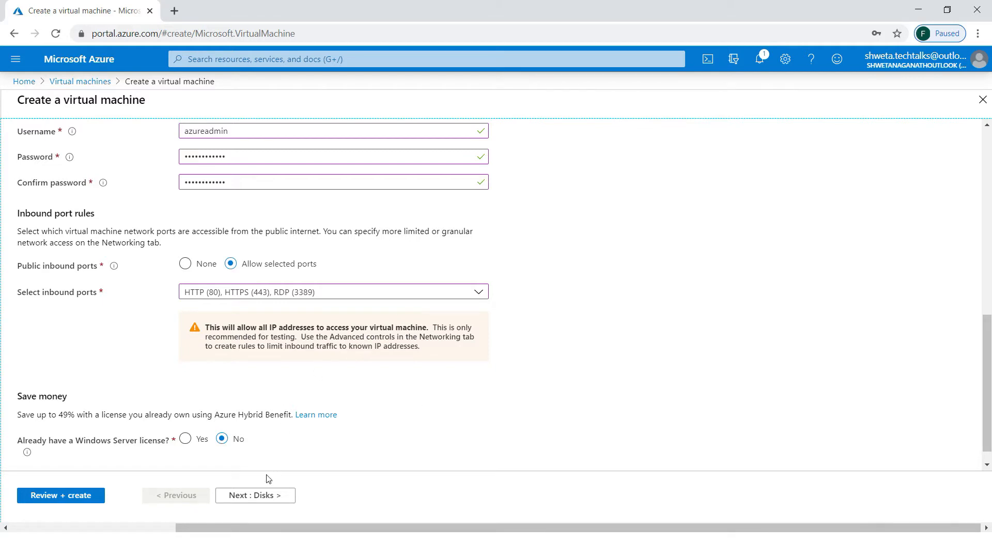
- Step through Disks and Networking to Review + create, where validation passes at 0.0052 USD/hr
click(264, 497)
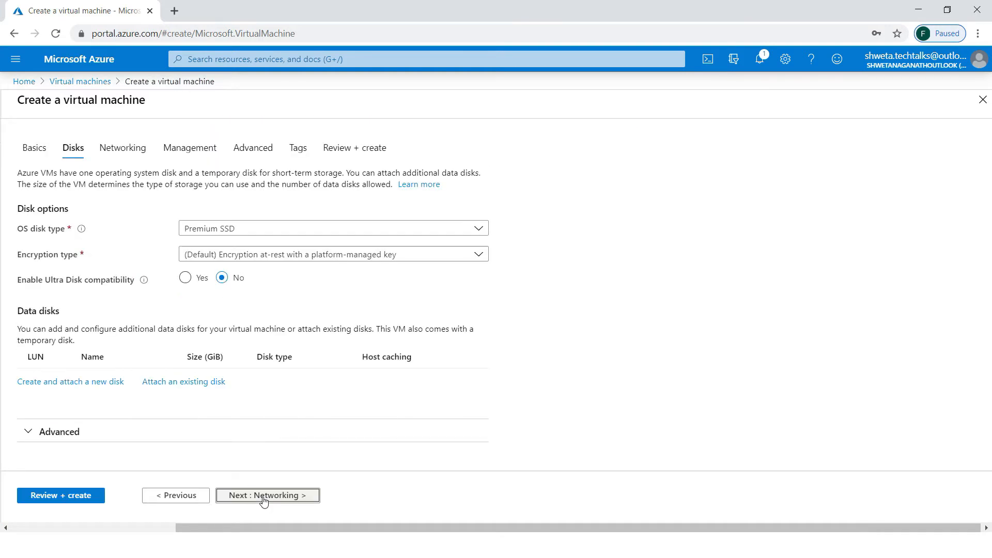
click(264, 496)
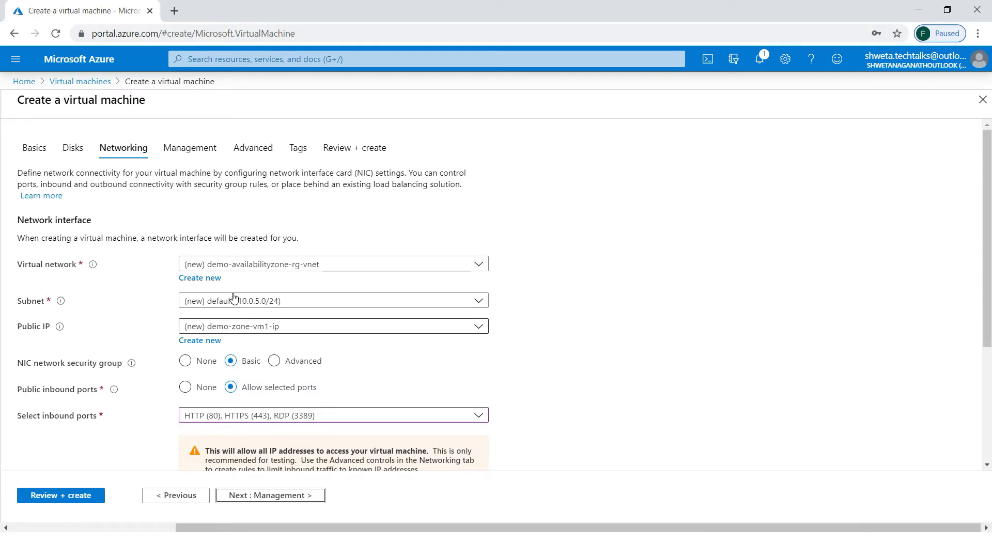
click(69, 495)
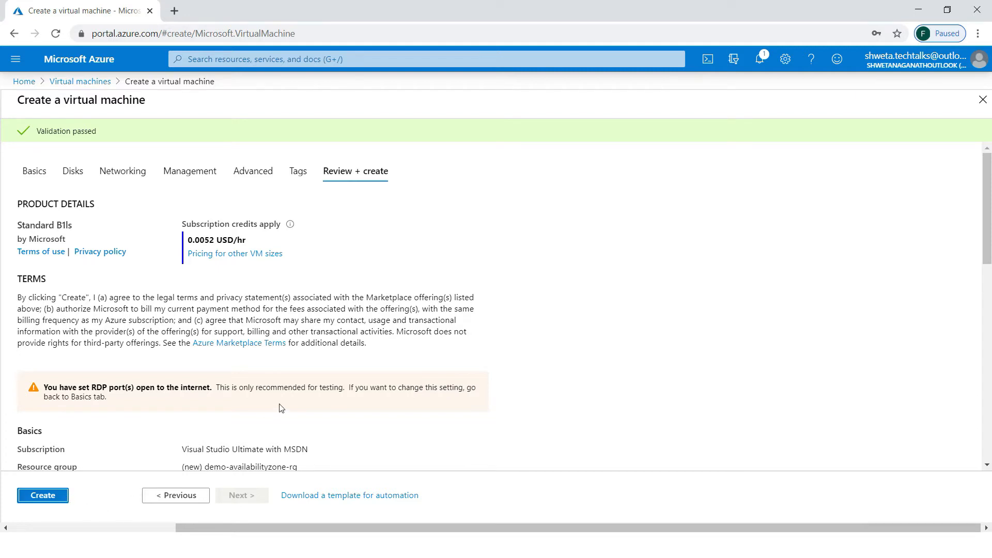
scroll(496, 305, down, 2)
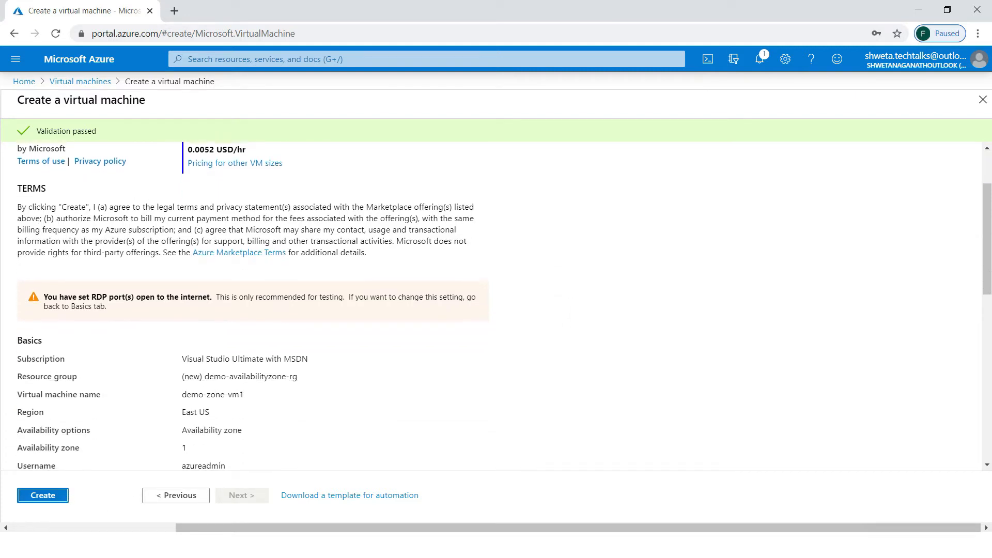
- Save the VM template to the library as windows_2012_zone_vm, described 'windows 2012 r2 zone vm'
click(404, 497)
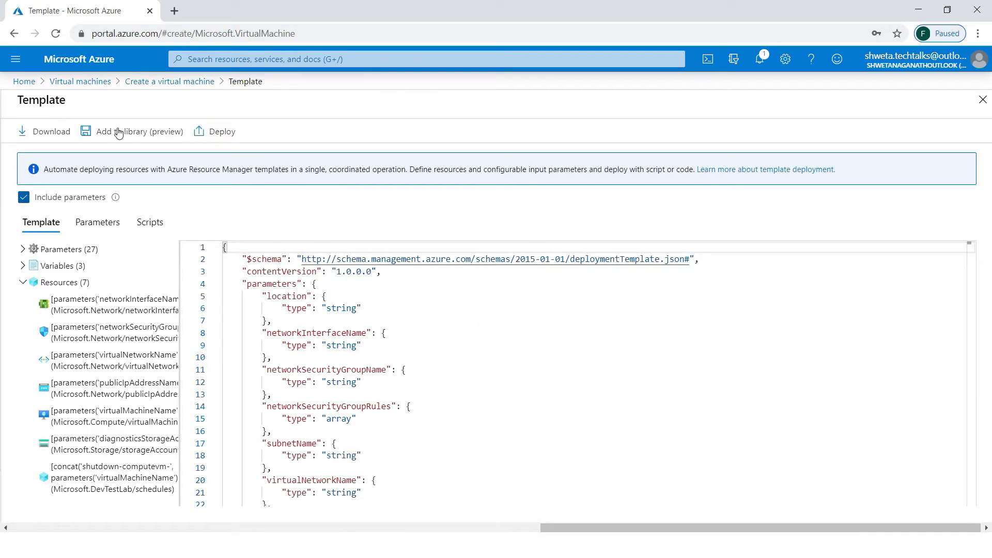
click(128, 133)
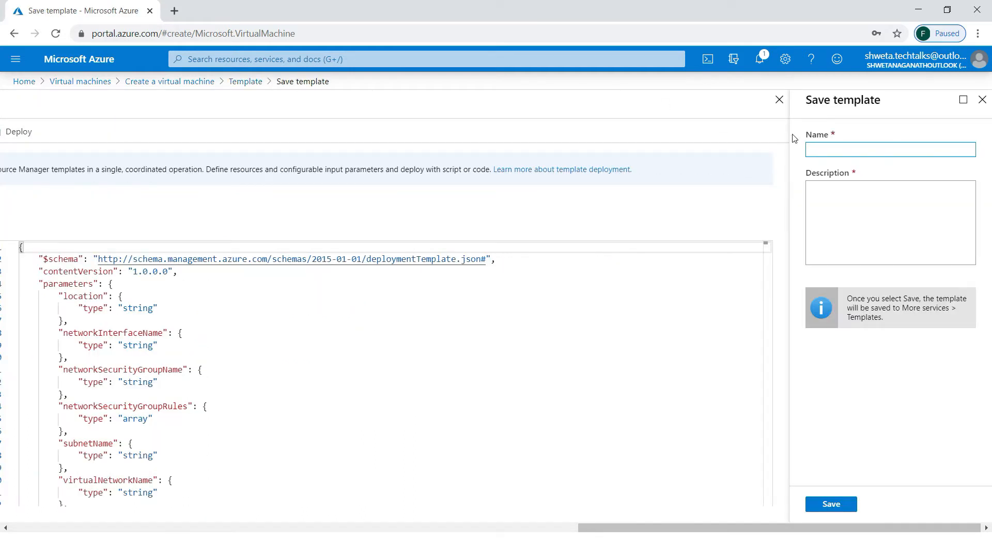
text(windows_2012_zone_vm)
key(Tab)
text(windows 201)
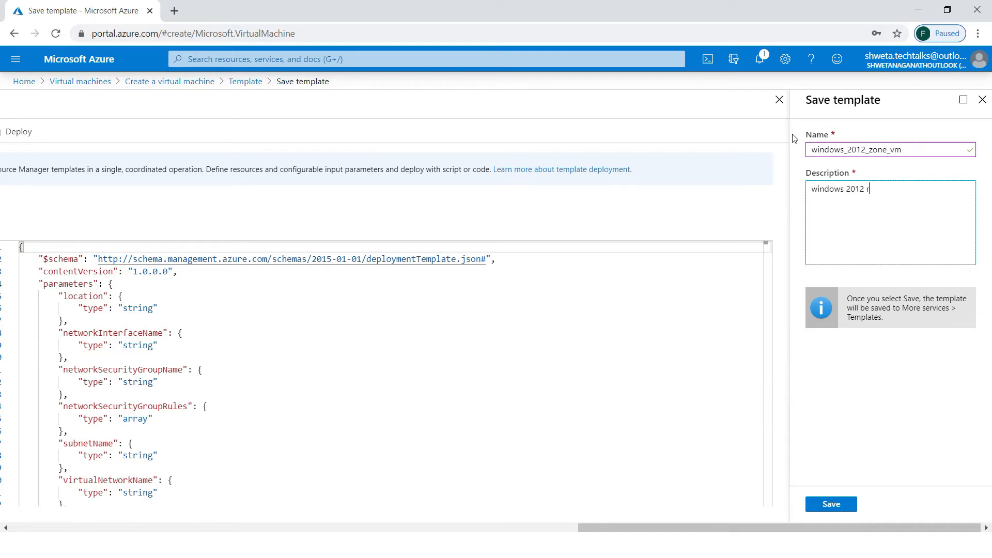
text(2 r2 zone vm)
click(839, 505)
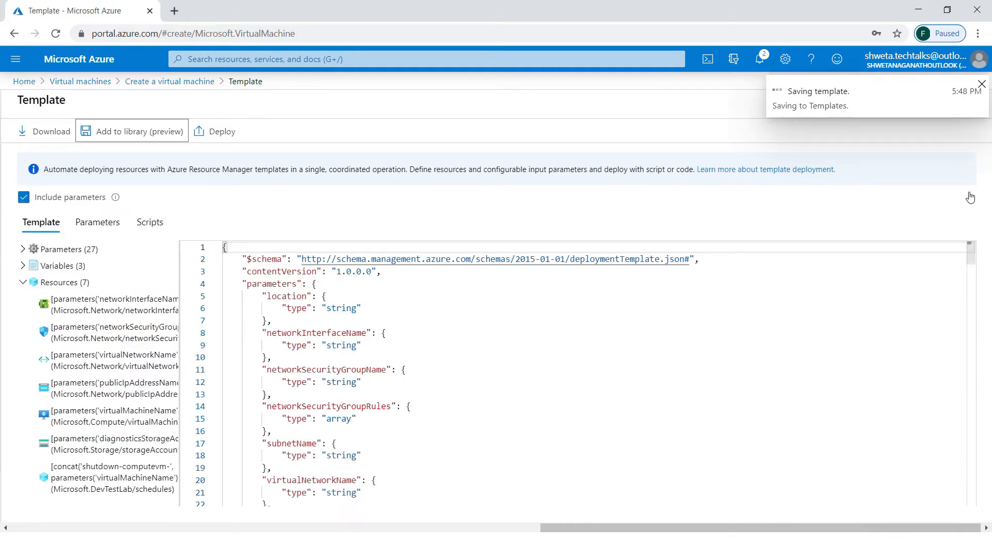
click(981, 86)
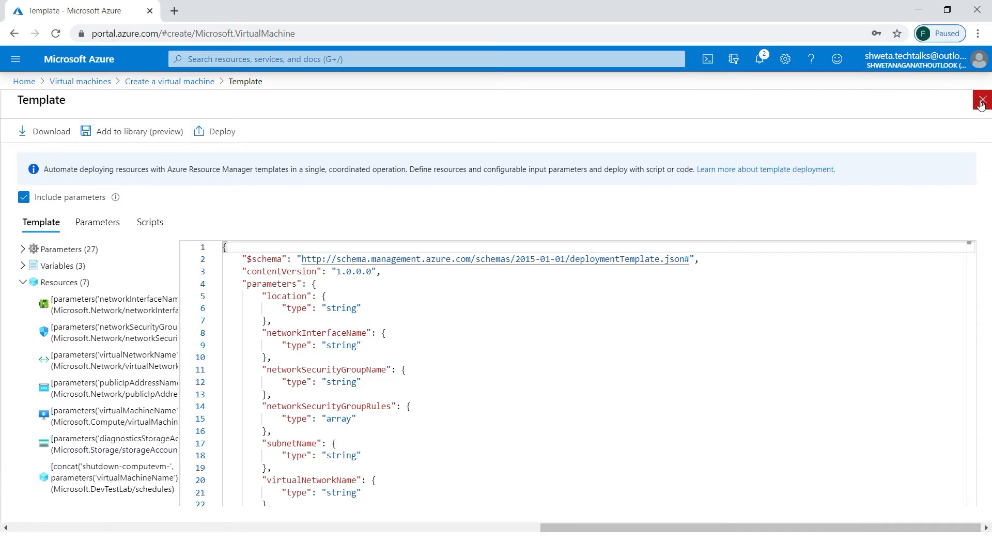
click(981, 103)
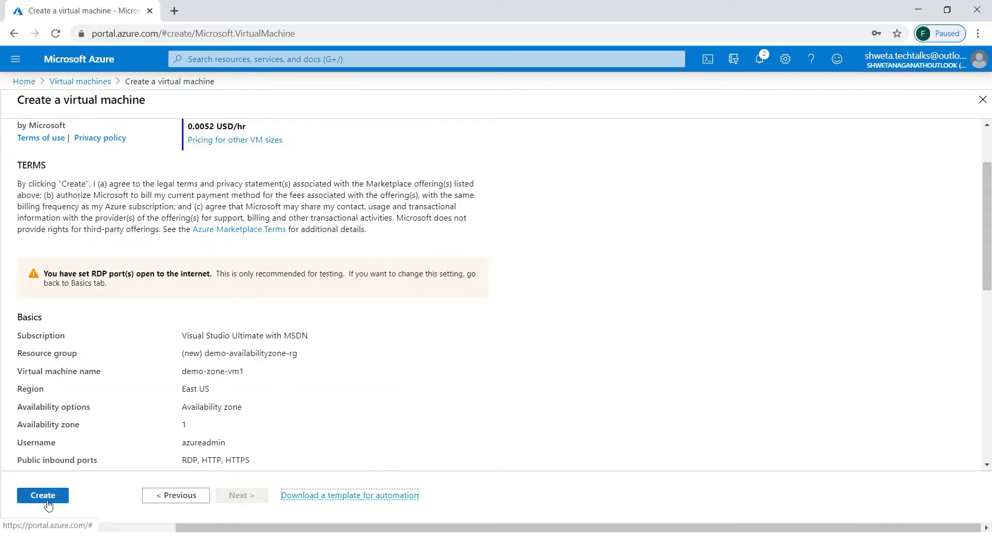
- Create the VM and open demo-zone-vm1 once its deployment completes
click(45, 498)
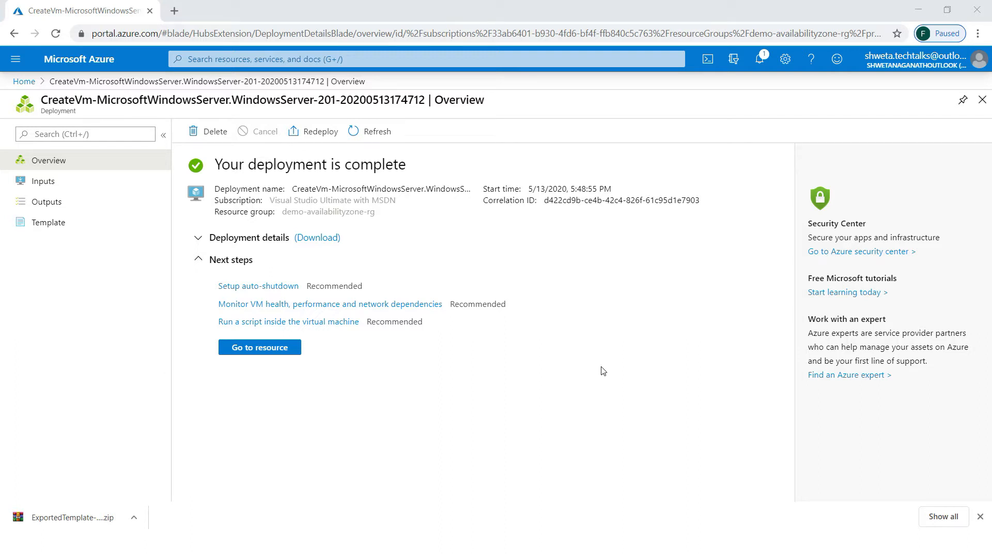
click(280, 352)
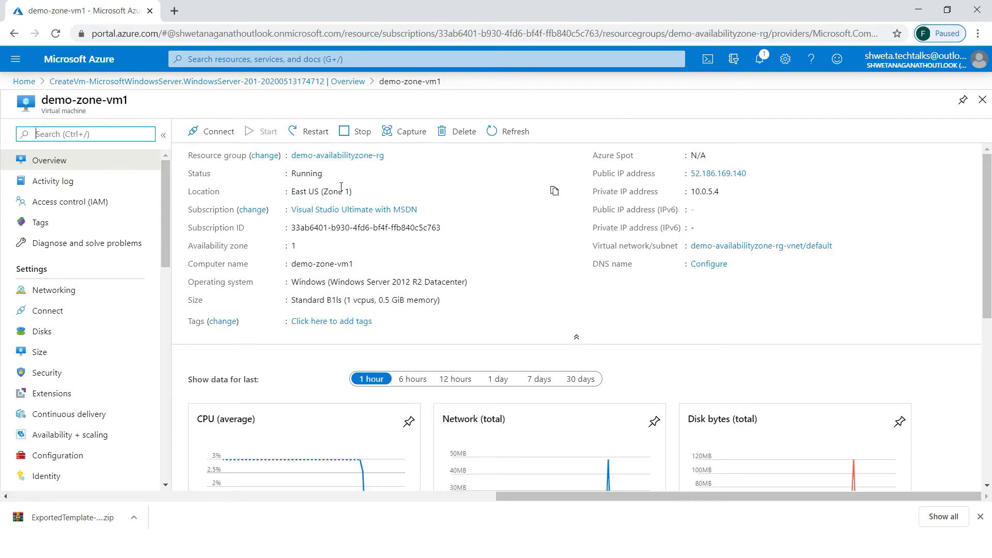
- Find the windows_2012_zone_vm template under Templates and deploy it as a custom deployment
drag(339, 191, 323, 191)
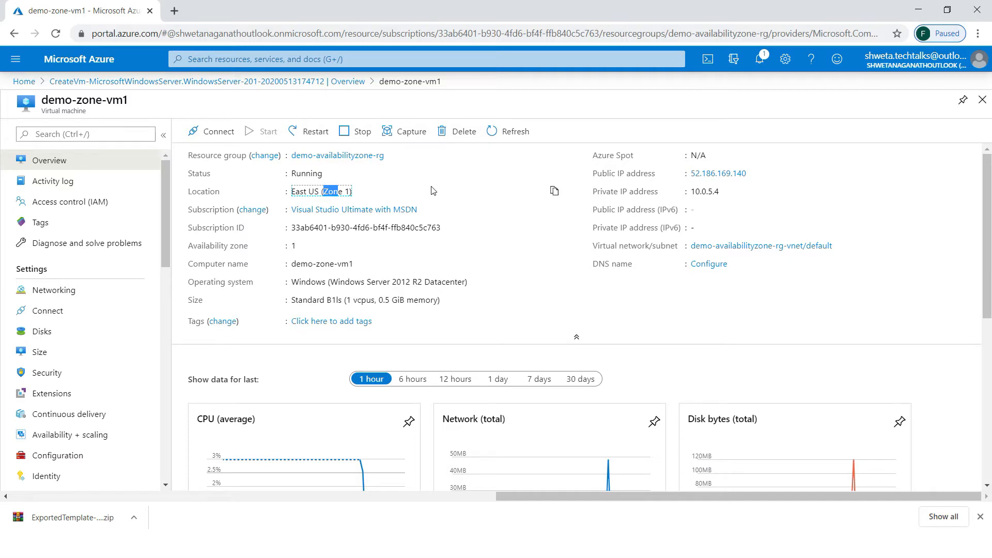
click(307, 59)
text(template)
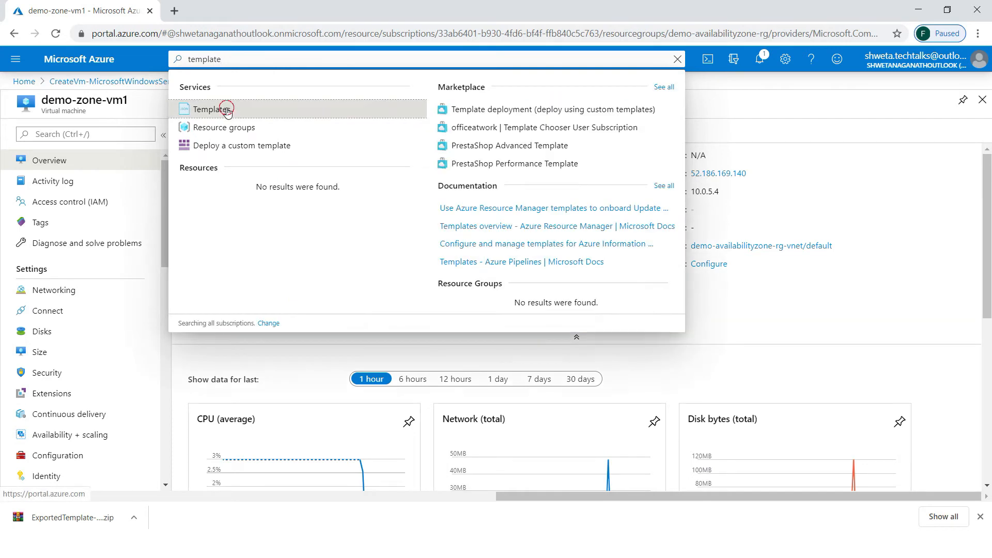
click(227, 108)
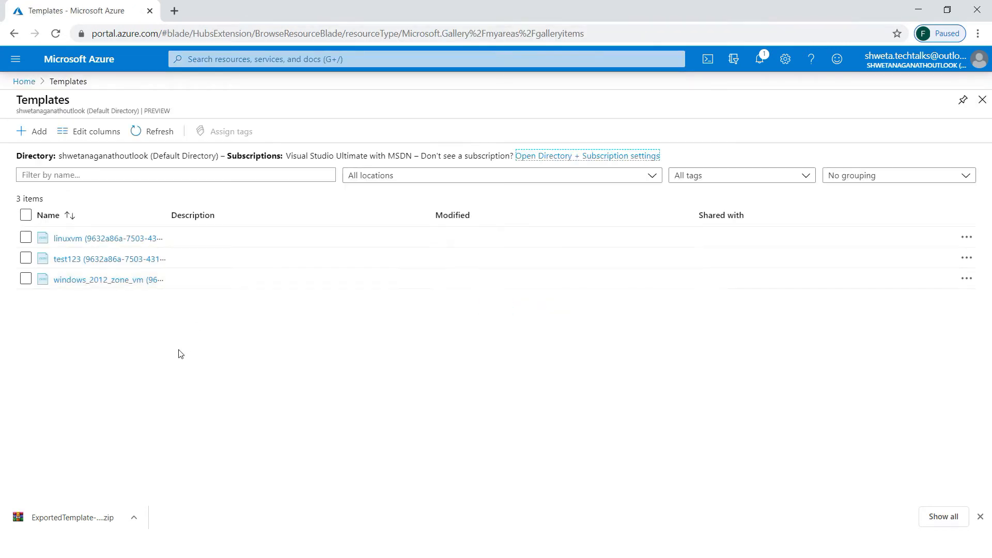
click(90, 284)
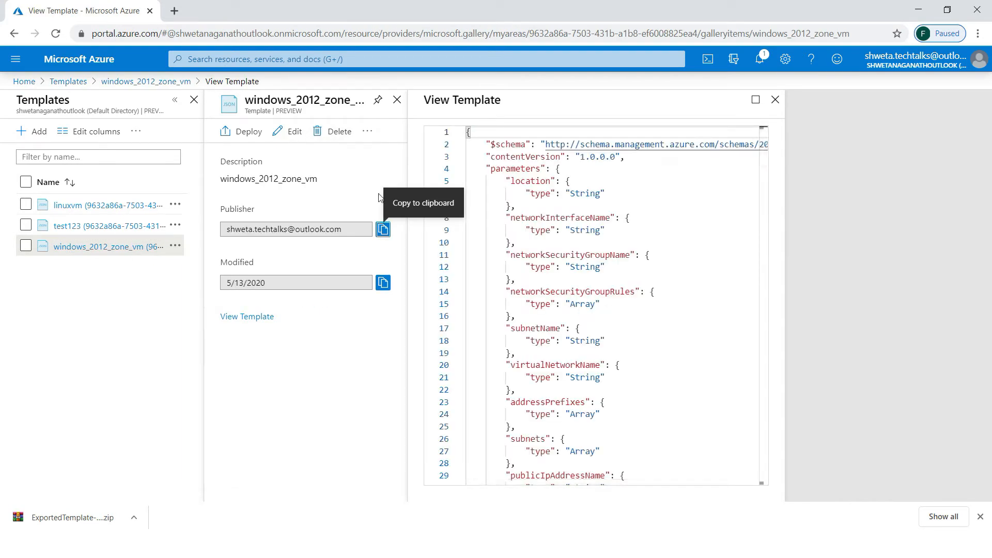
click(243, 132)
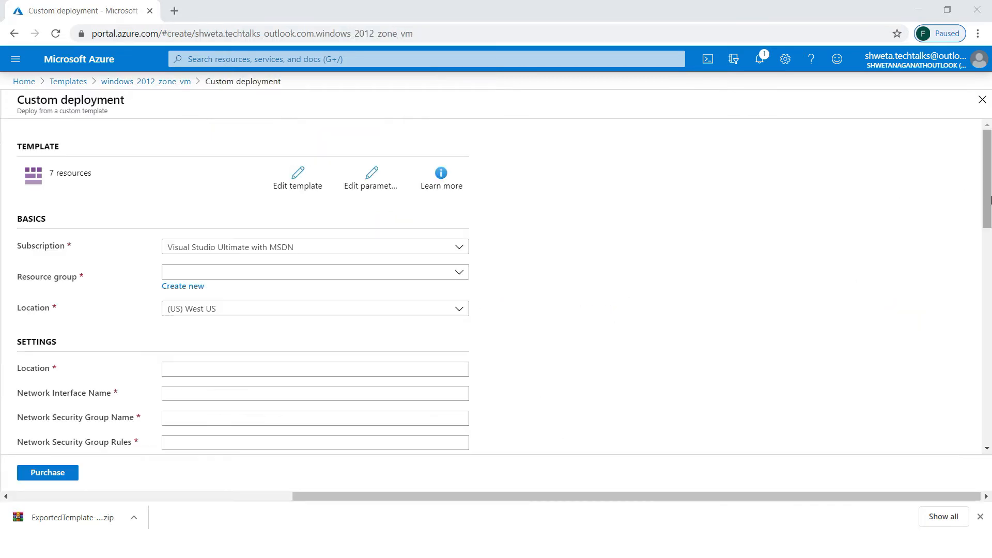
drag(991, 199, 952, 229)
scroll(953, 229, up, 3)
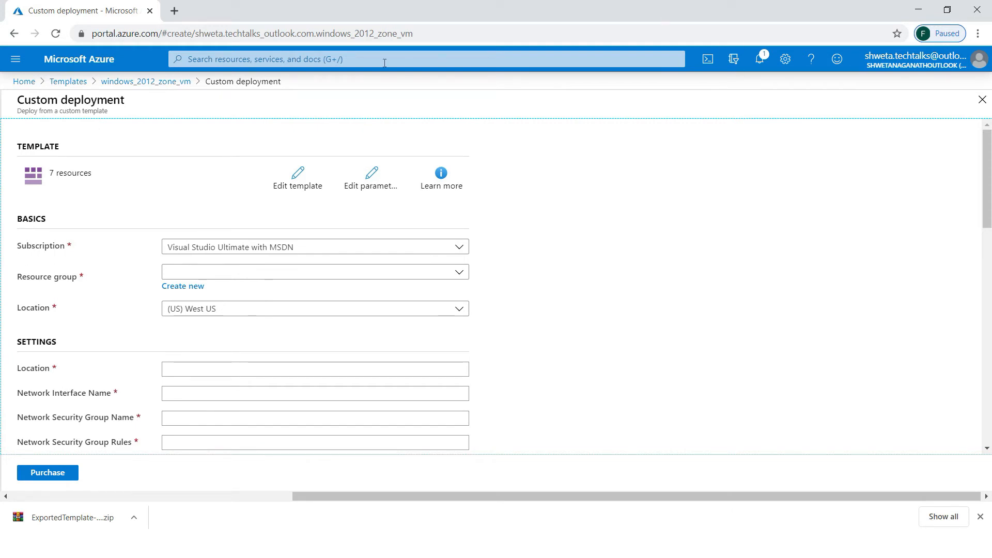
- Glance at the empty parameters, then open the portal Home in a new browser tab
click(390, 181)
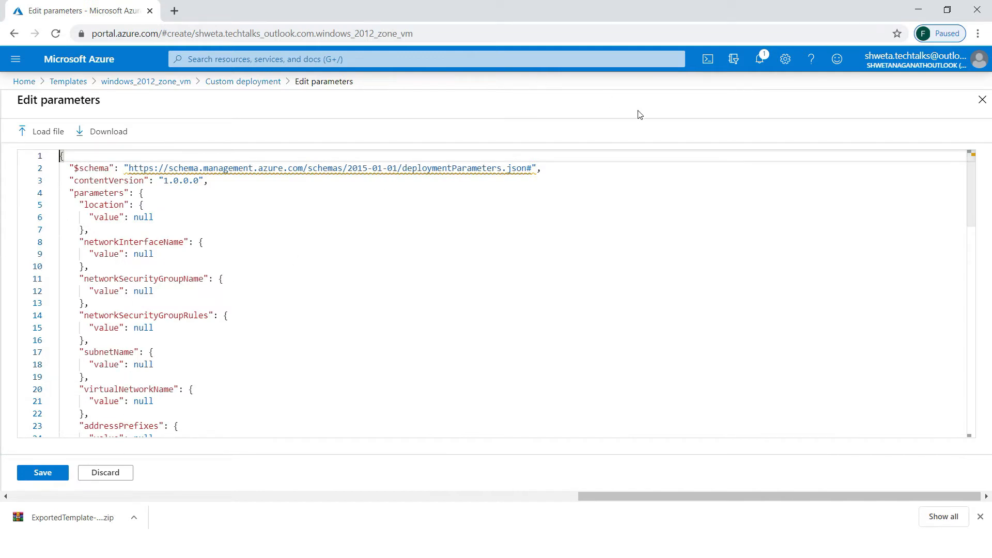
click(985, 104)
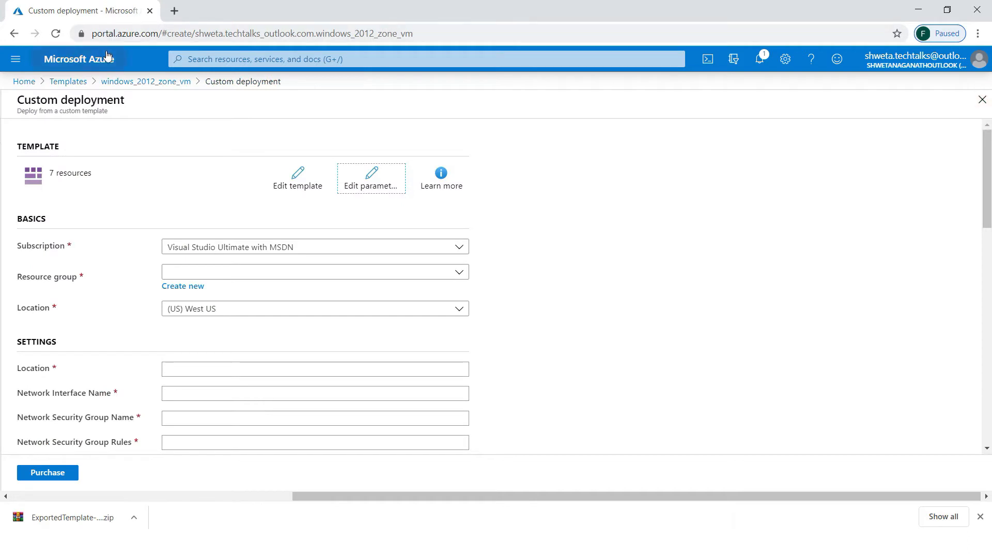
click(19, 84)
right_click(18, 89)
click(52, 95)
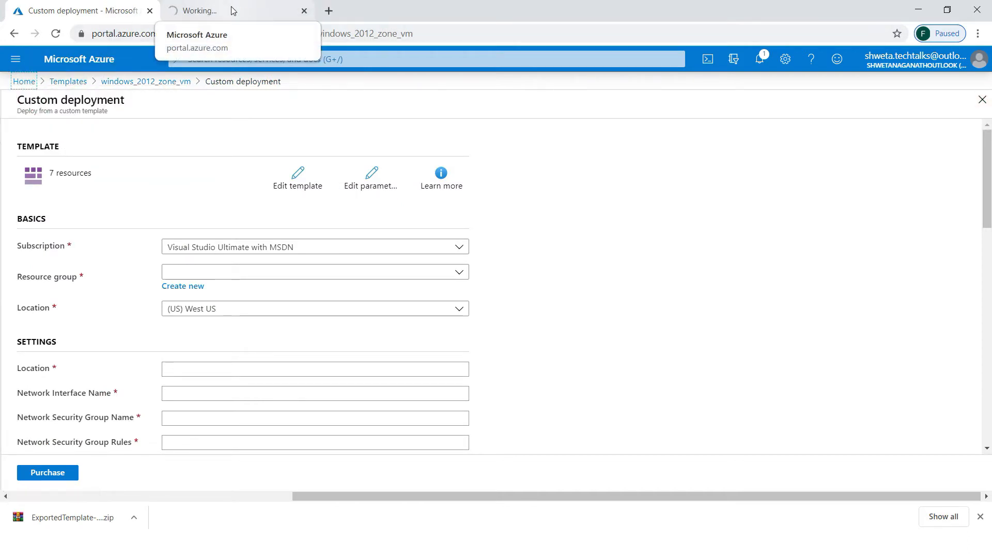
- Redeploy the CreateVm deployment from demo-availabilityzone-rg's Deployments list in the new tab
click(232, 10)
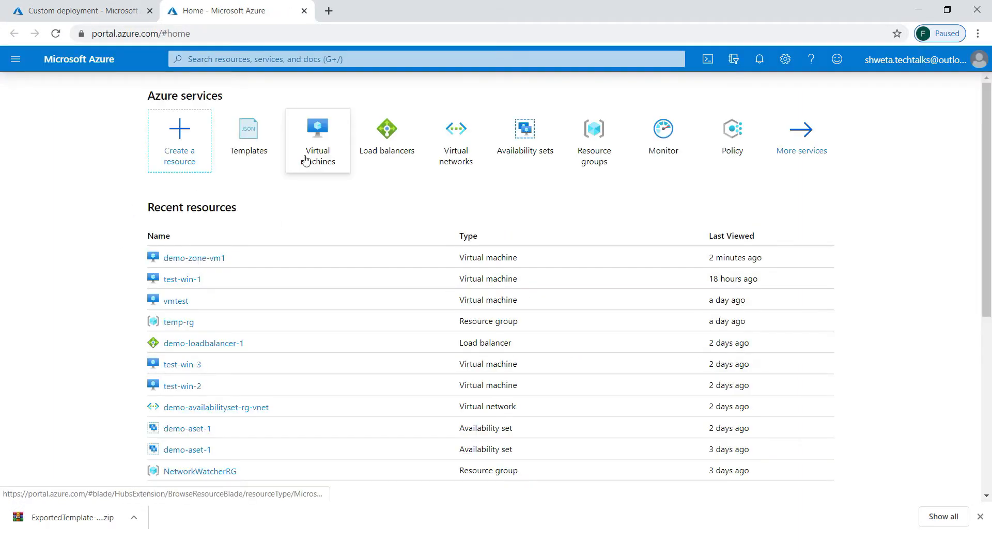
click(594, 160)
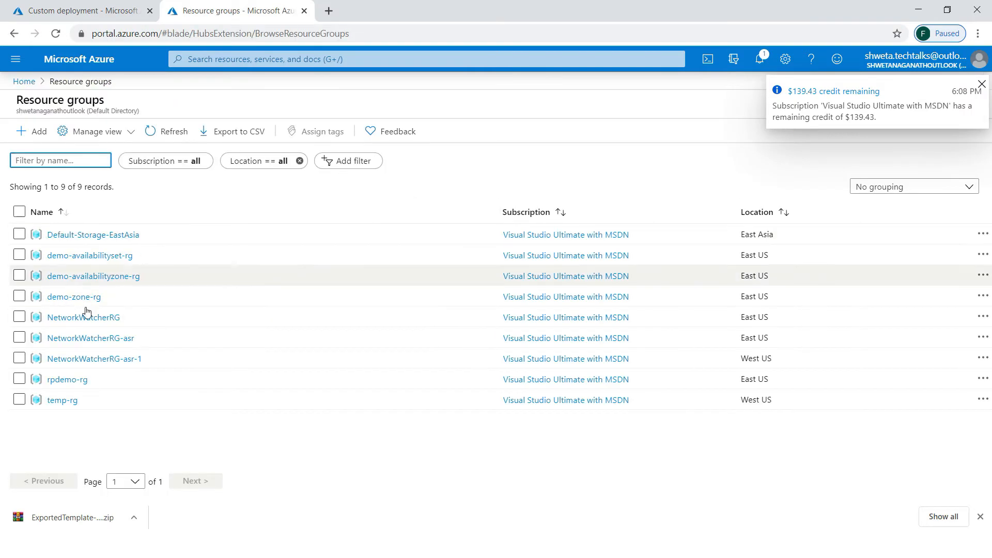
click(102, 276)
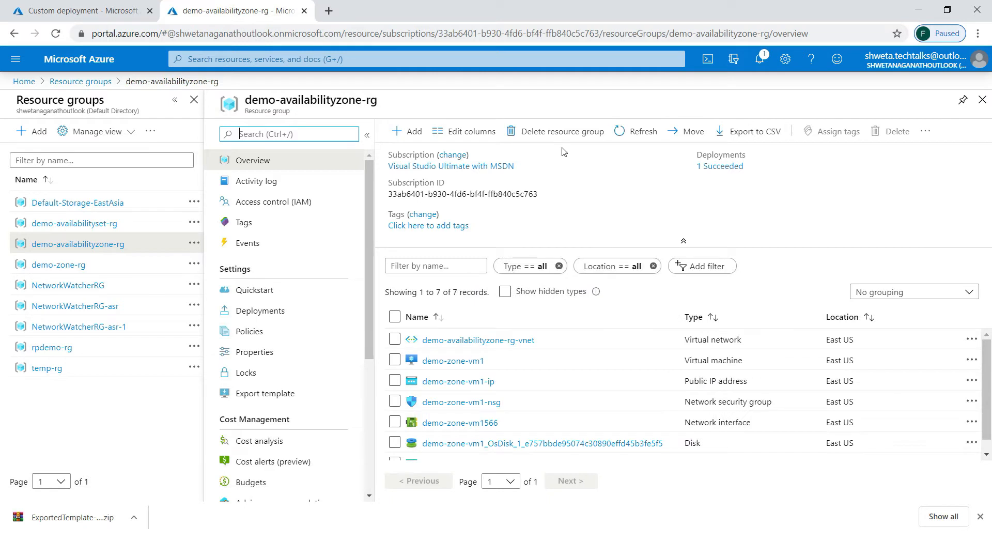
click(261, 310)
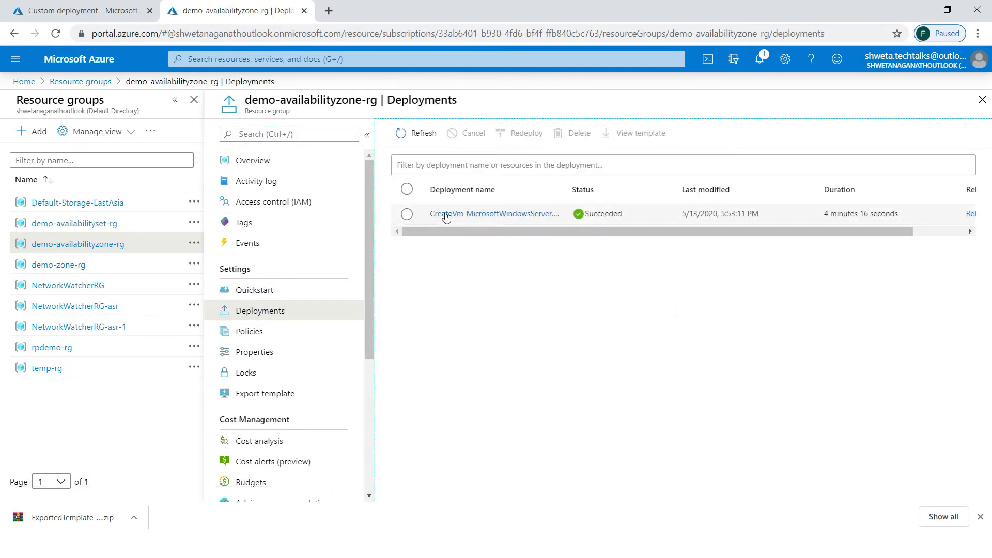
click(464, 214)
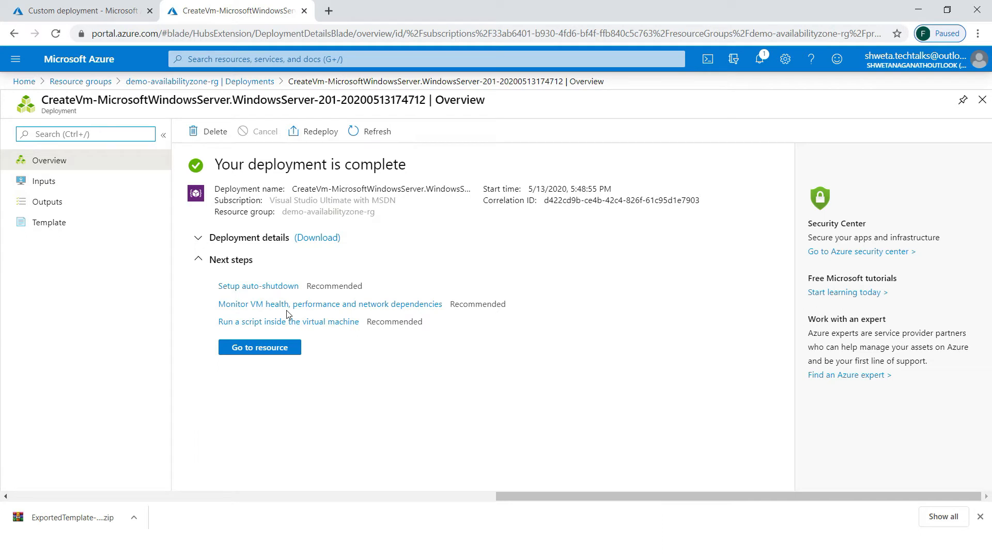
click(323, 127)
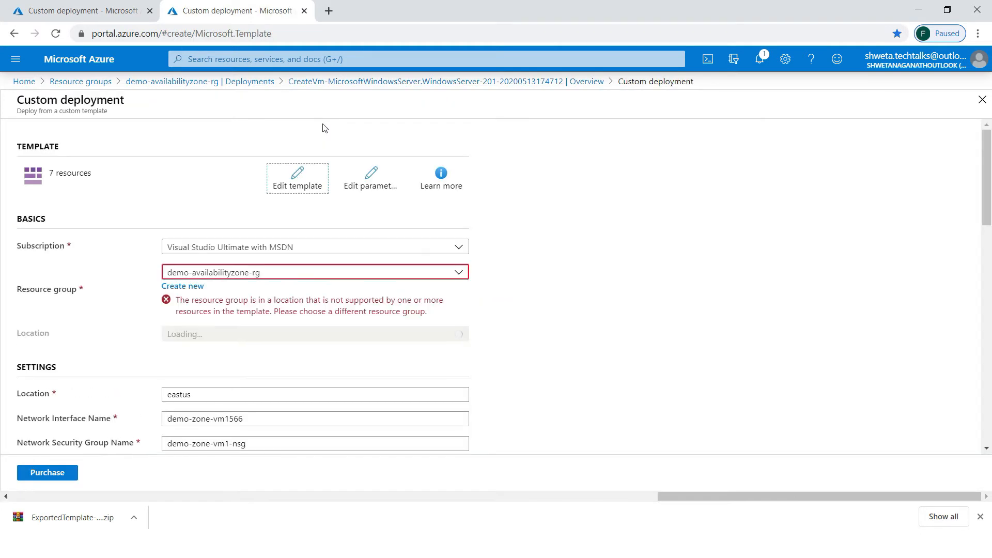
- Copy the redeployment's parameters JSON into the custom deployment's parameters and save them
click(374, 191)
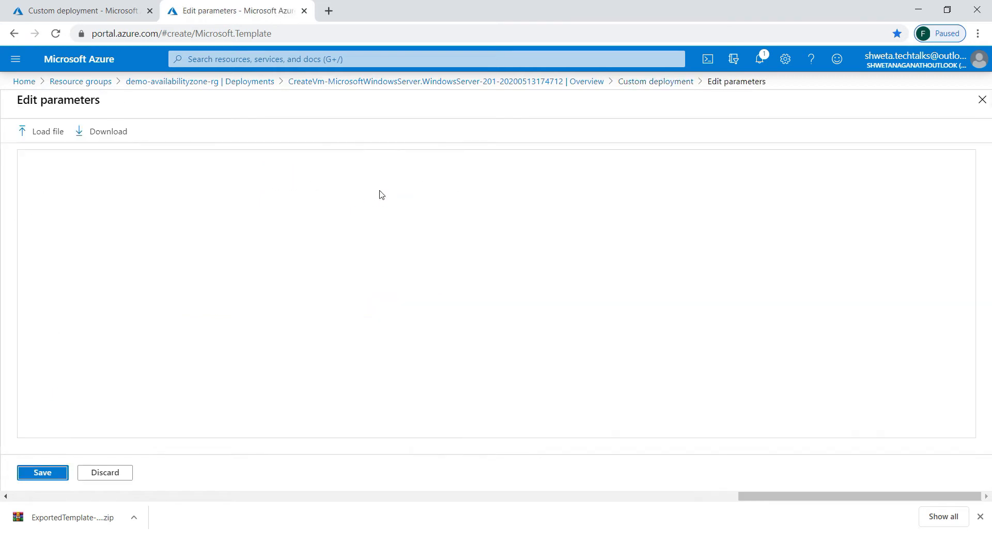
click(369, 282)
key(ctrl+a)
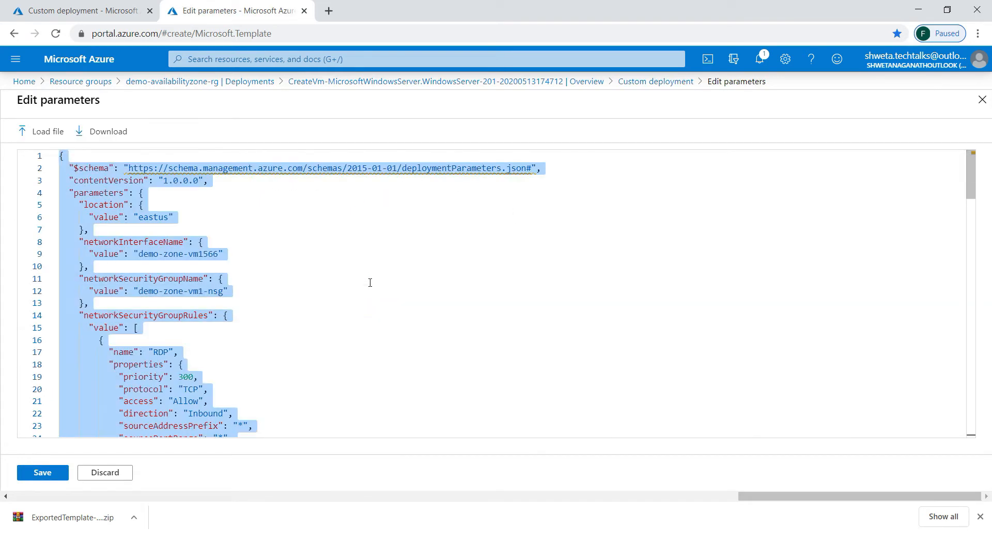
click(98, 11)
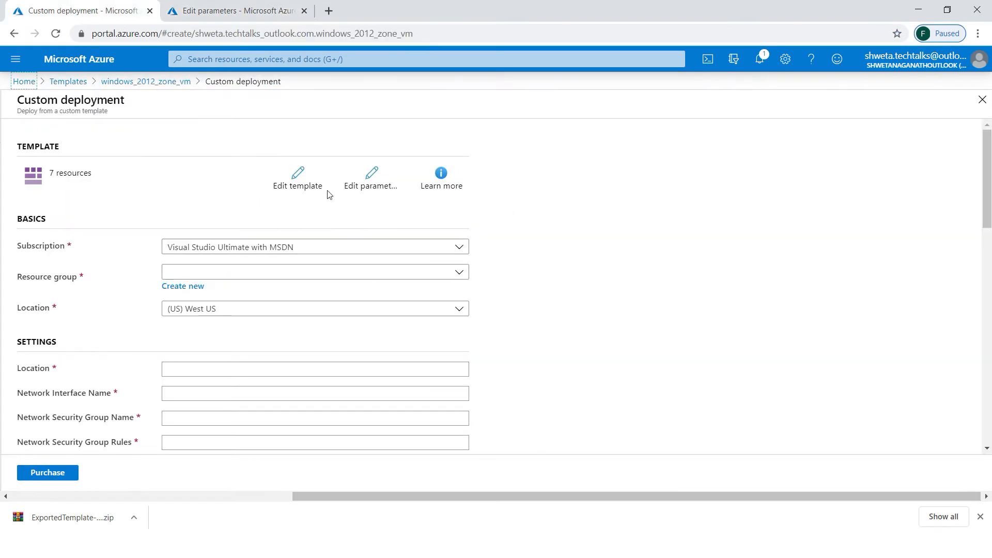
click(374, 179)
click(378, 253)
key(ctrl+a)
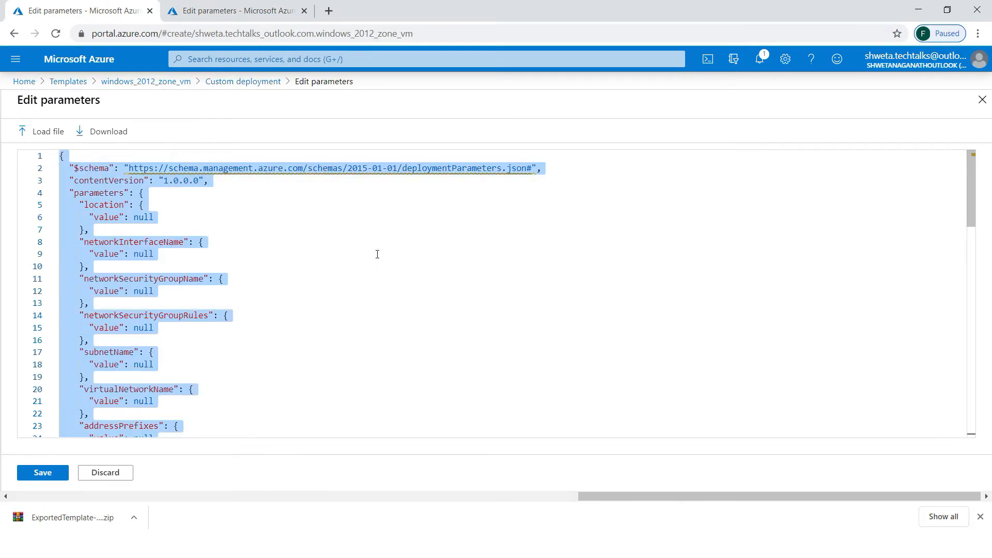
key(ctrl+v)
click(43, 476)
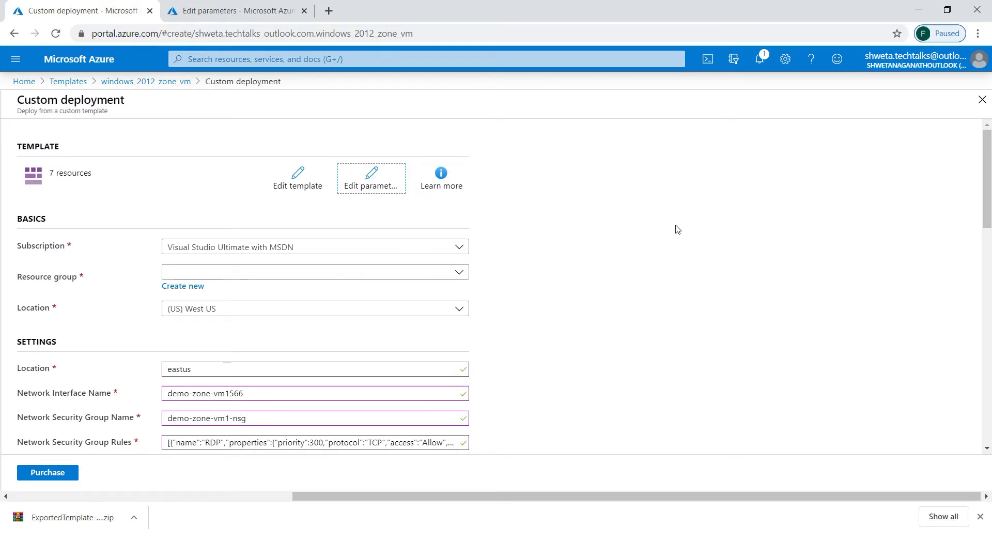
- Deploy into demo-availabilityzone-rg and change the network security group name from vm1 to vm2
click(462, 273)
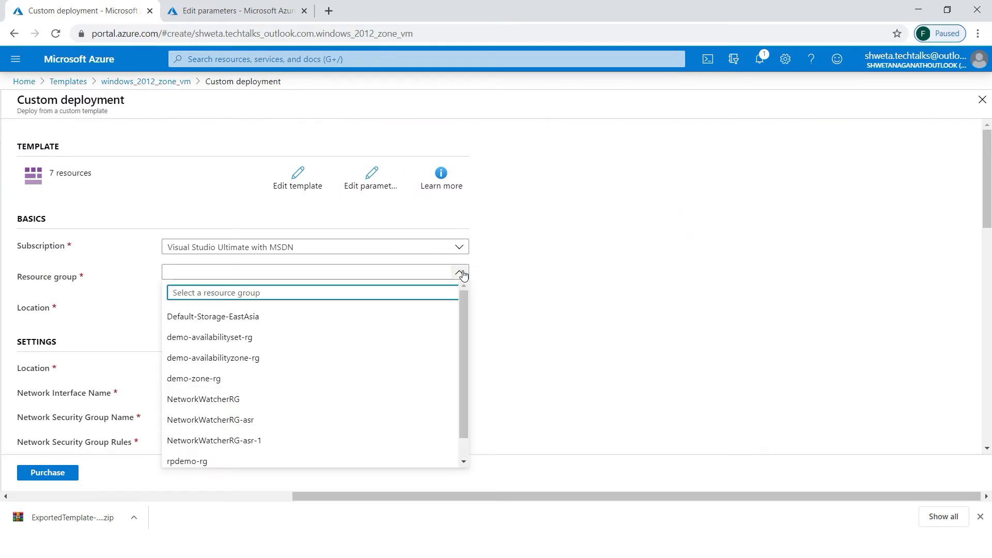
click(238, 359)
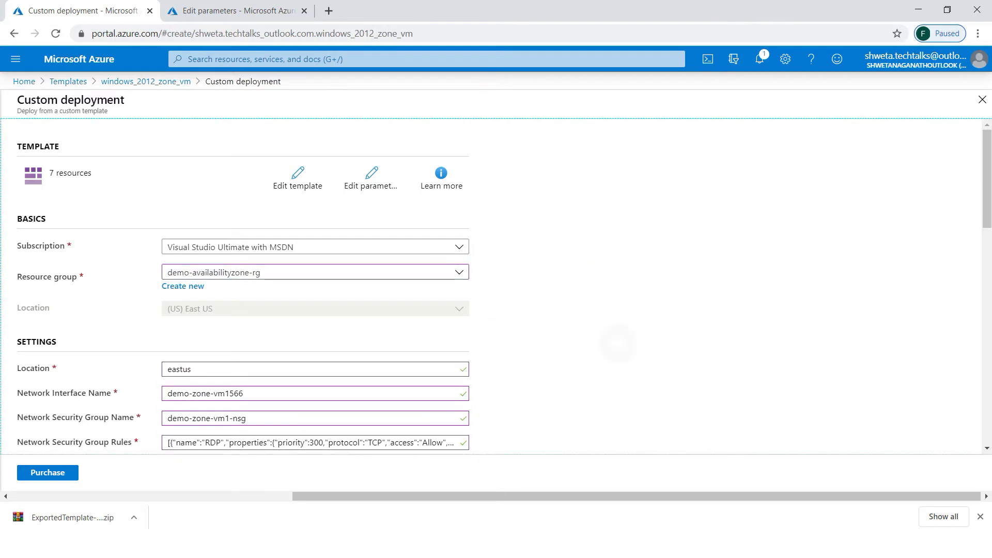
scroll(620, 343, down, 3)
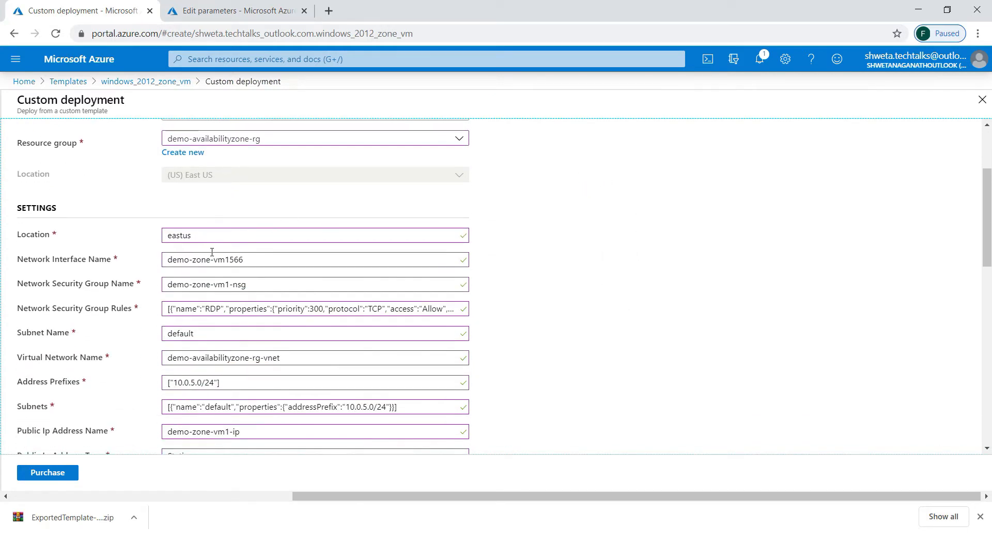
click(249, 258)
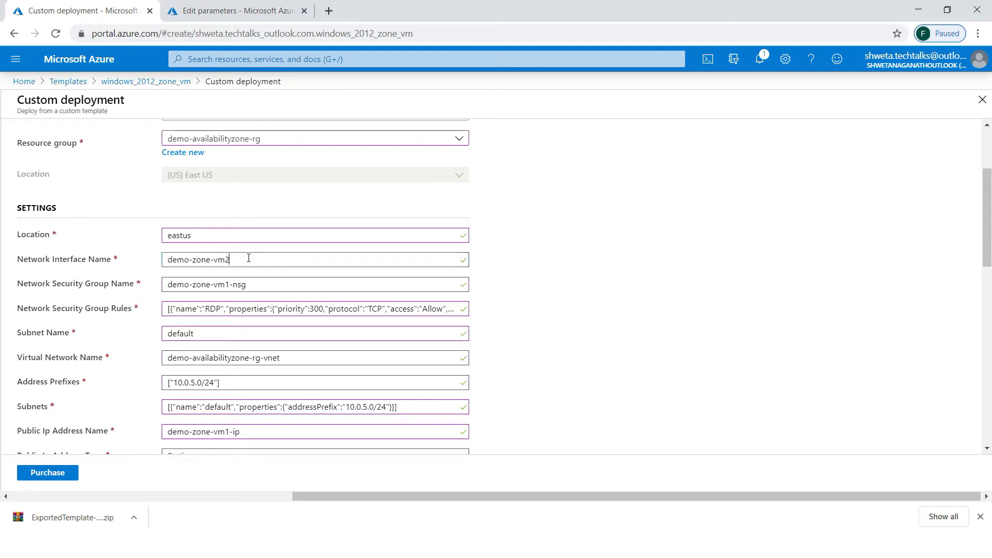
click(229, 282)
key(BackSpace)
text(2)
click(564, 414)
scroll(563, 413, down, 3)
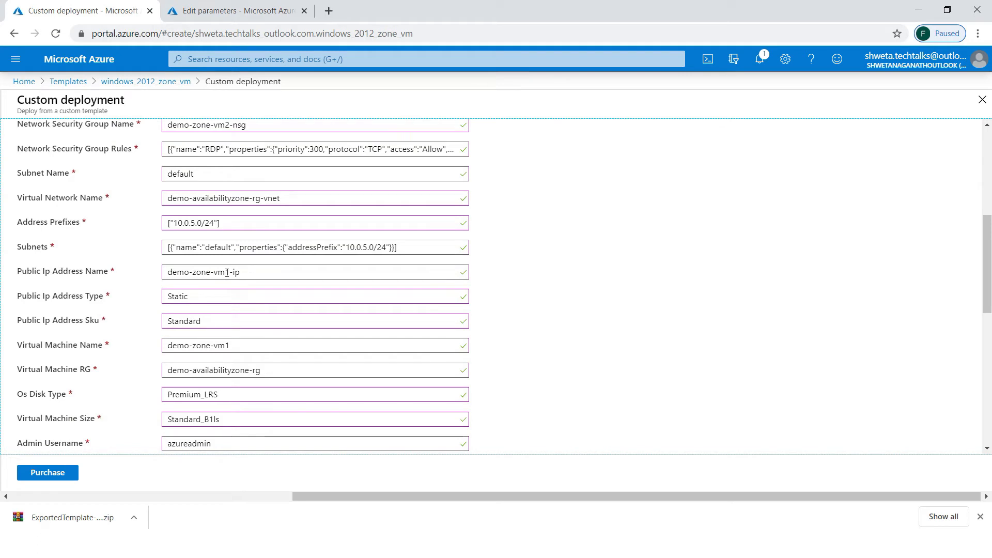
- Rename the public IP to demo-zone-vm2-ip and the virtual machine to demo-zone-vm2
click(228, 273)
key(BackSpace)
text(2)
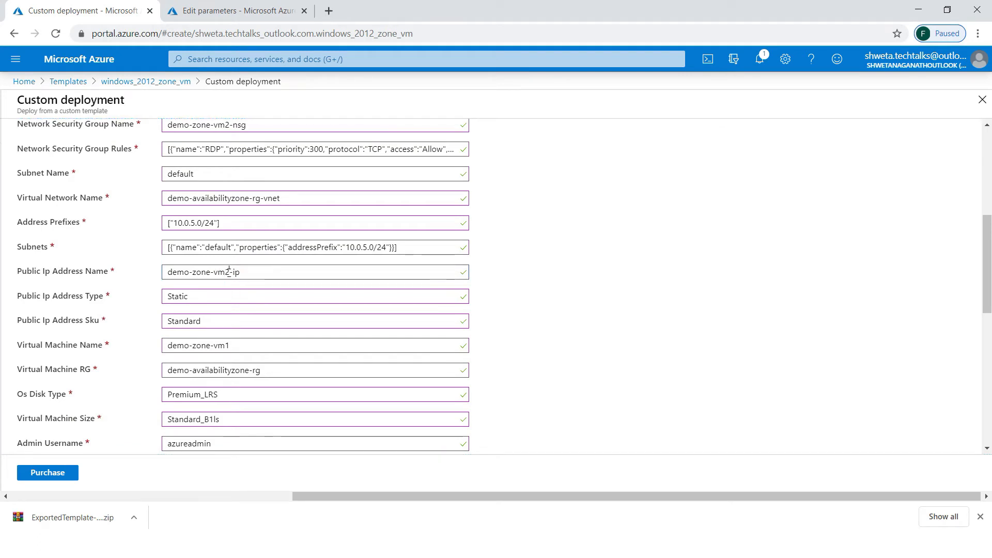
scroll(228, 272, down, 2)
click(245, 259)
key(BackSpace)
text(2)
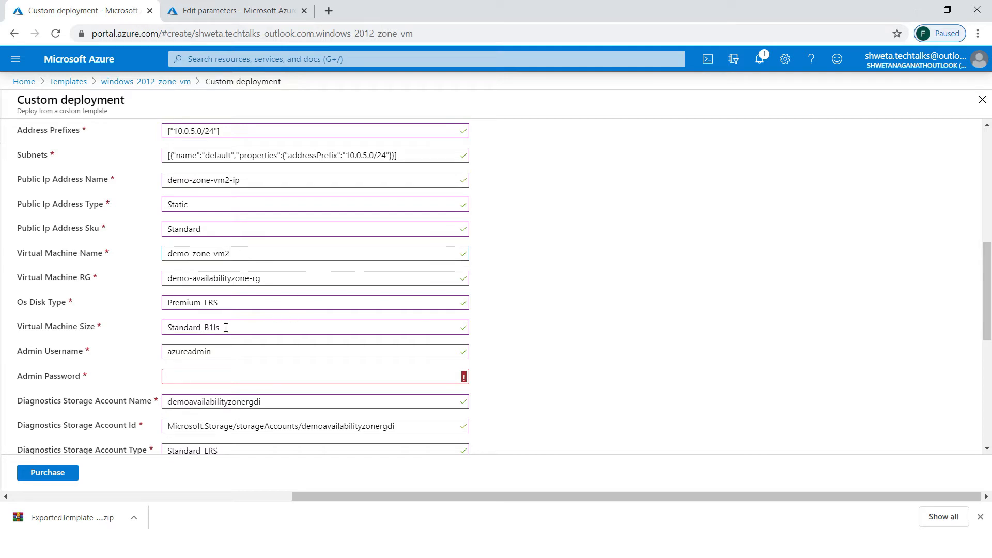
- Enter the admin password and change the availability zone from 1 to 2
click(225, 374)
text(•••••••)
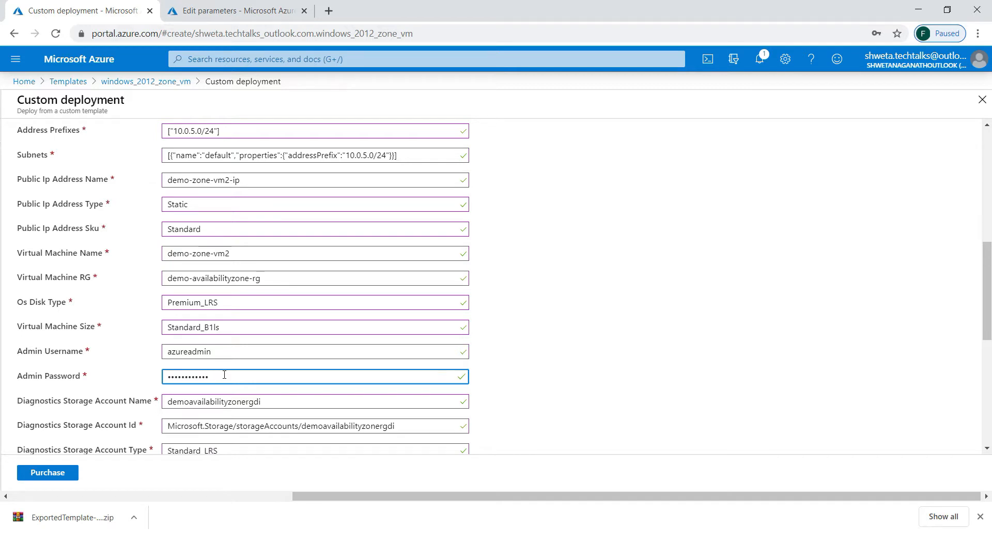
scroll(225, 374, down, 5)
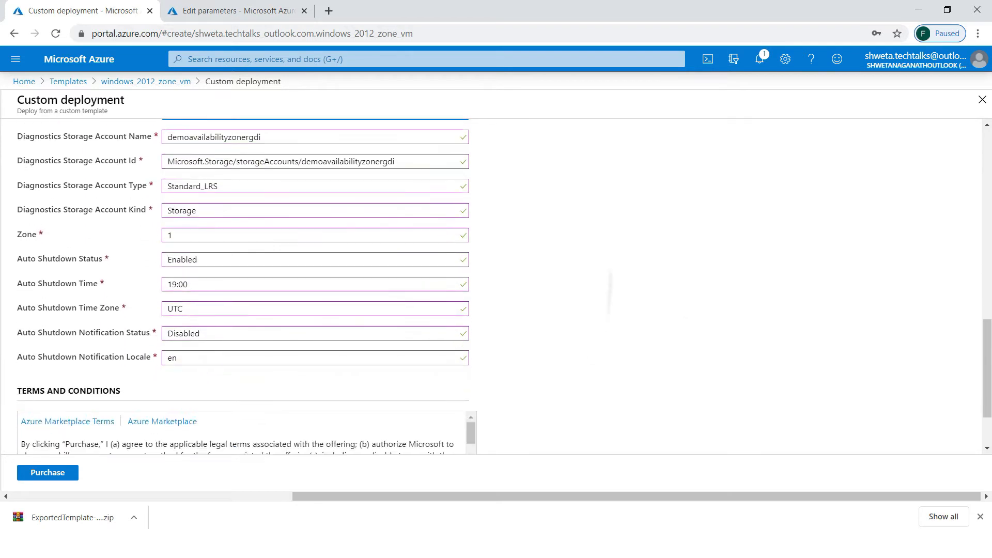
click(199, 222)
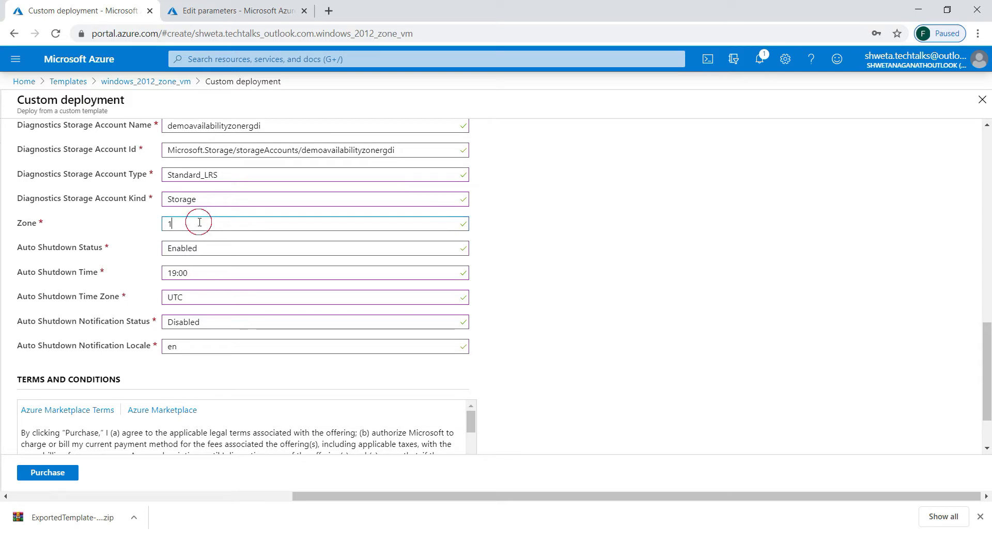
key(BackSpace)
text(2)
- Agree to the terms and conditions and purchase the demo-zone-vm2 deployment
click(57, 474)
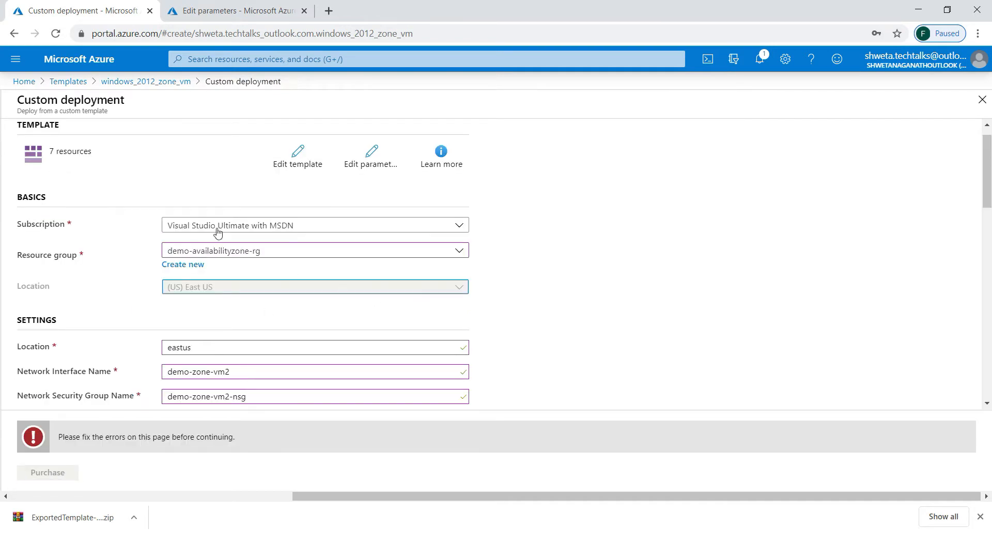
click(988, 235)
scroll(987, 235, down, 15)
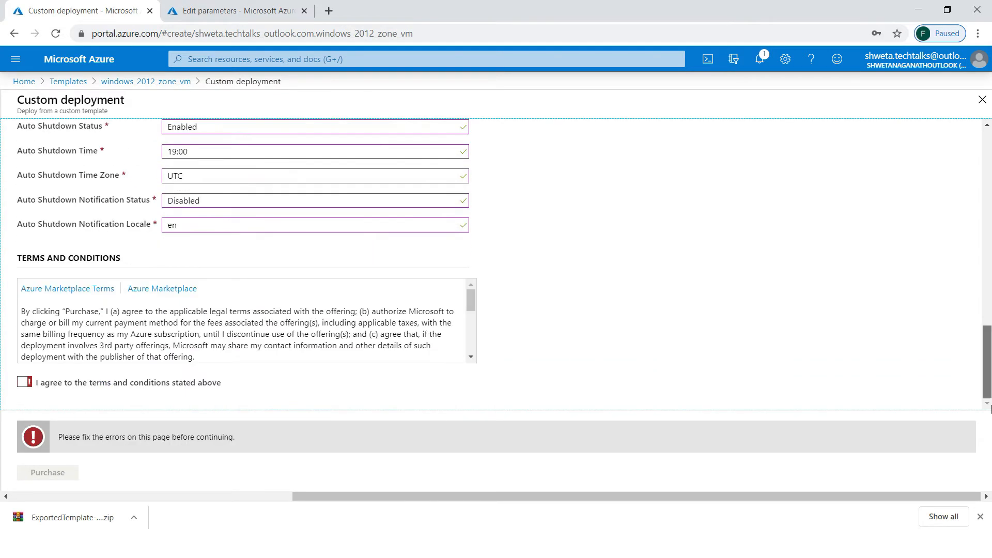
click(21, 383)
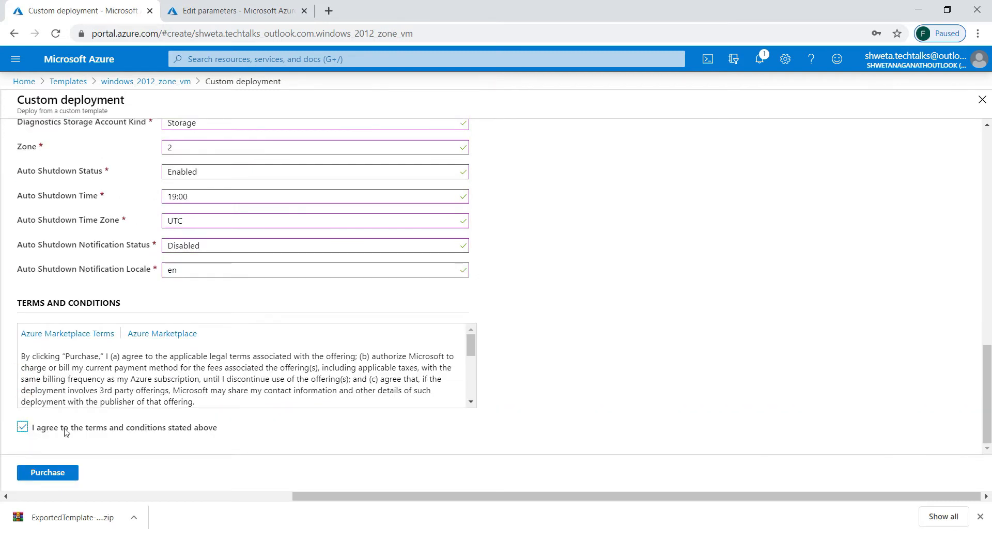
click(61, 475)
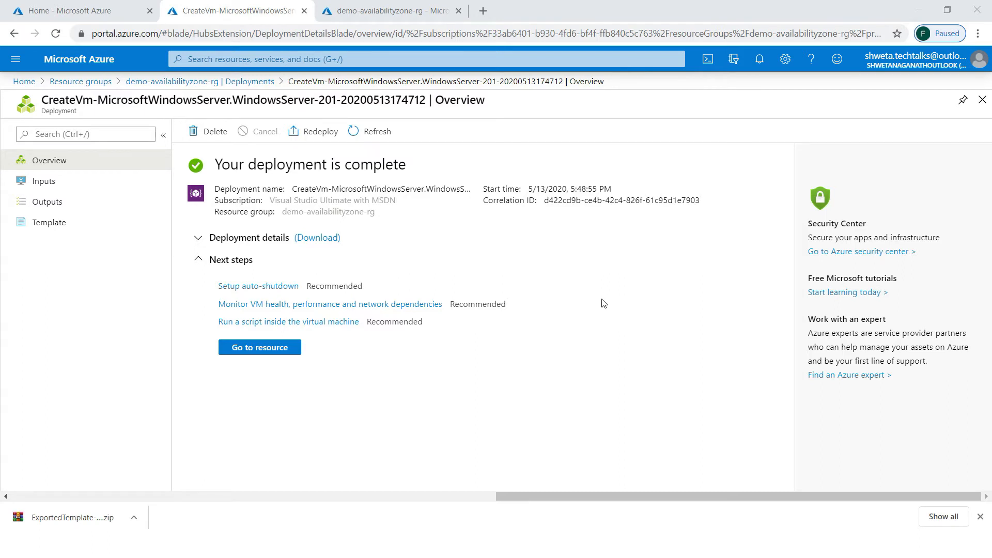
- Find the saved templates via search and open windows_2012_zone_vm
click(226, 58)
text(temp)
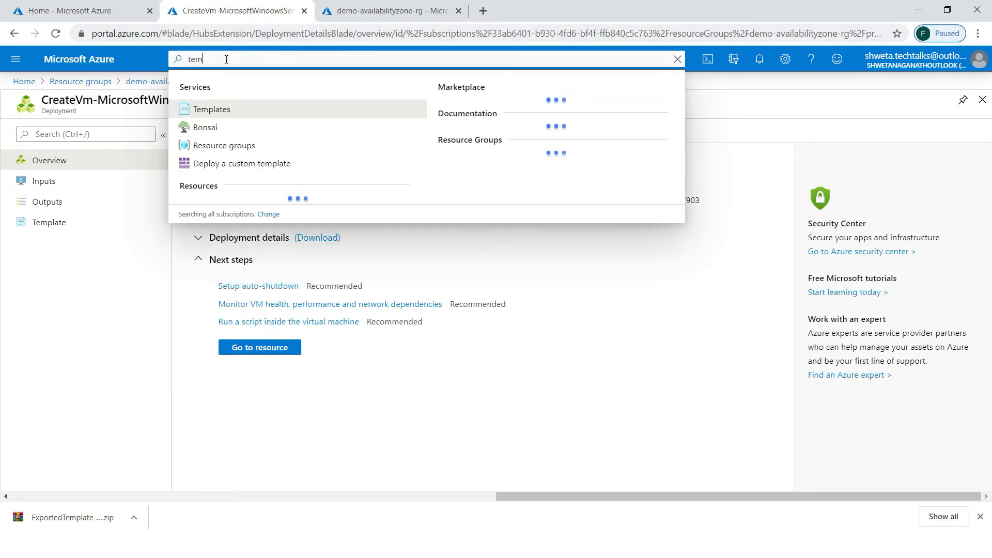
click(206, 106)
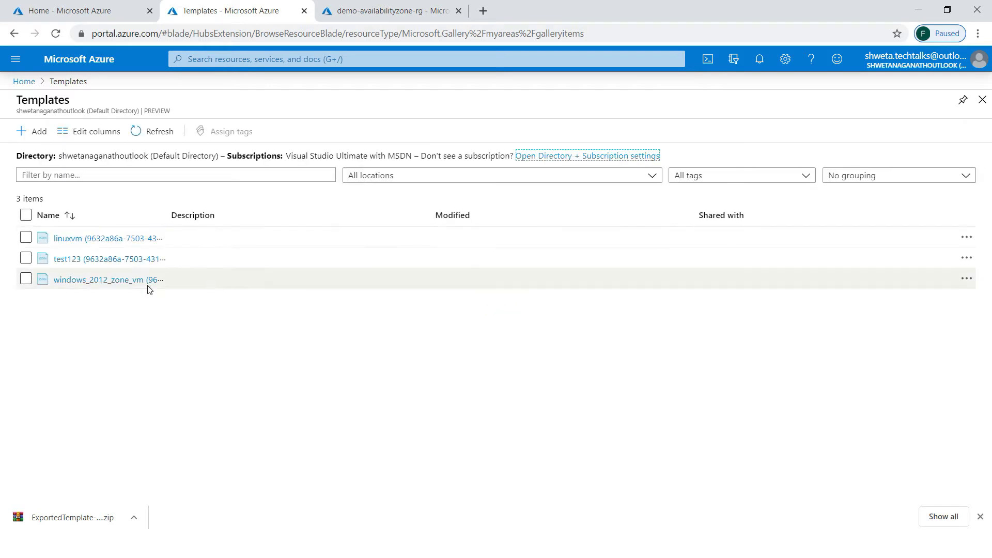
click(83, 281)
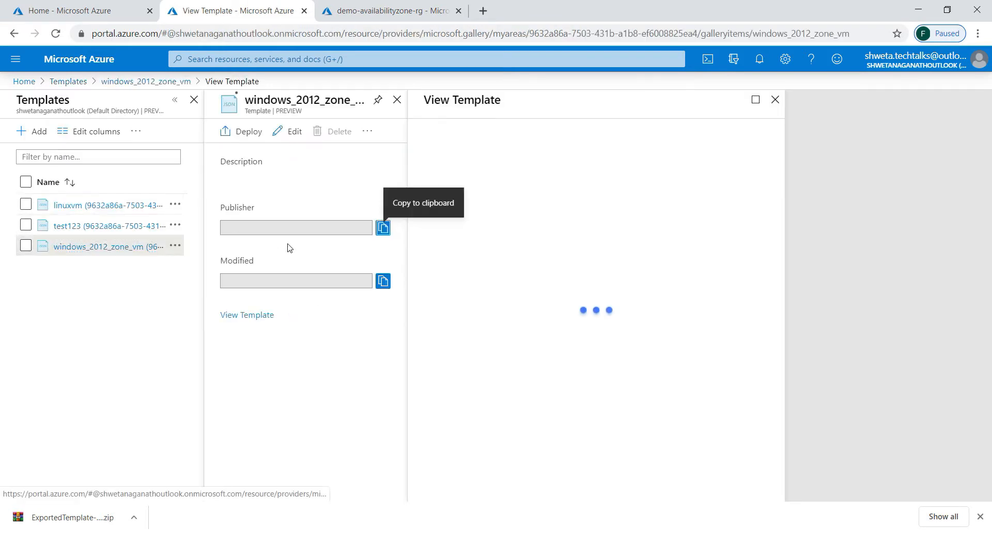
- Deploy from windows_2012_zone_vm after viewing its JSON in Edit template
click(242, 131)
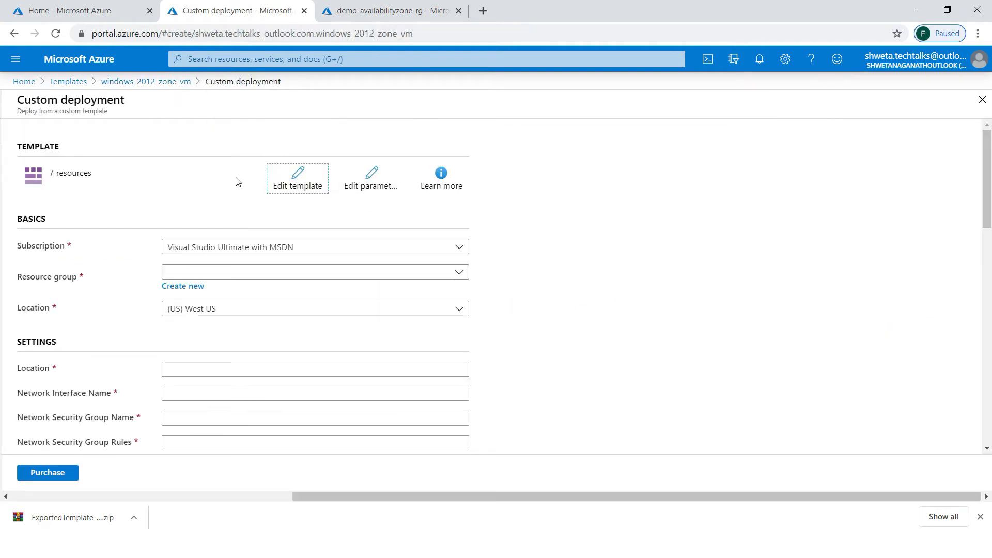
click(320, 177)
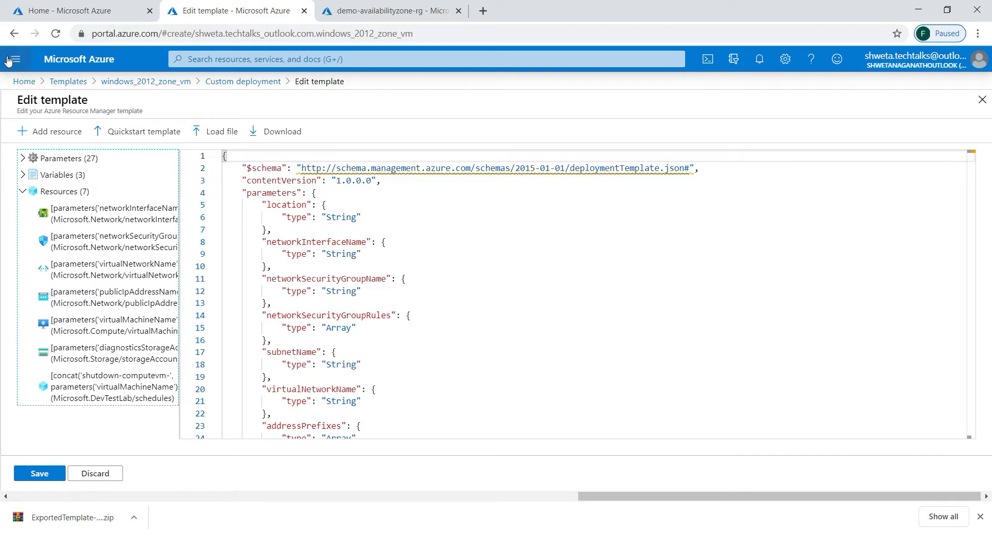
click(13, 34)
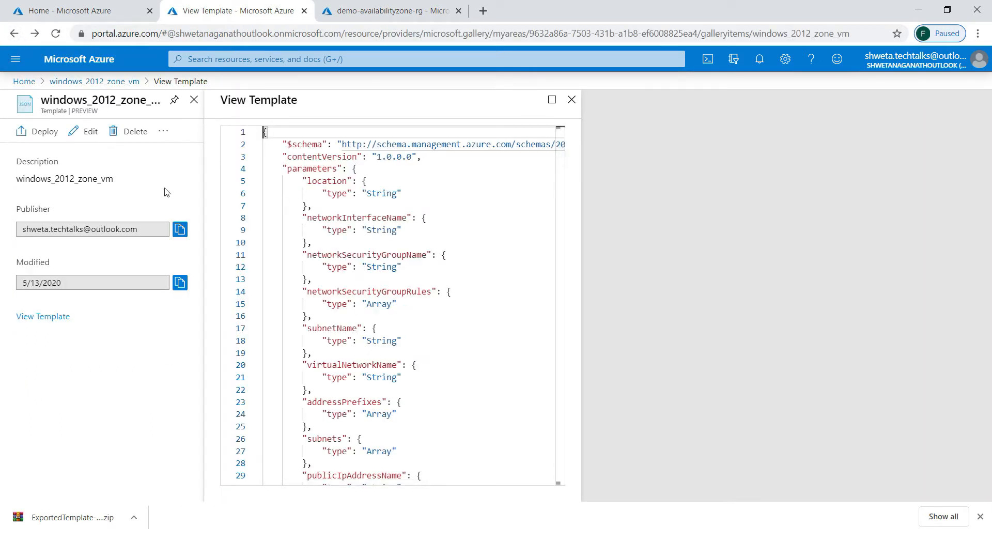
click(43, 136)
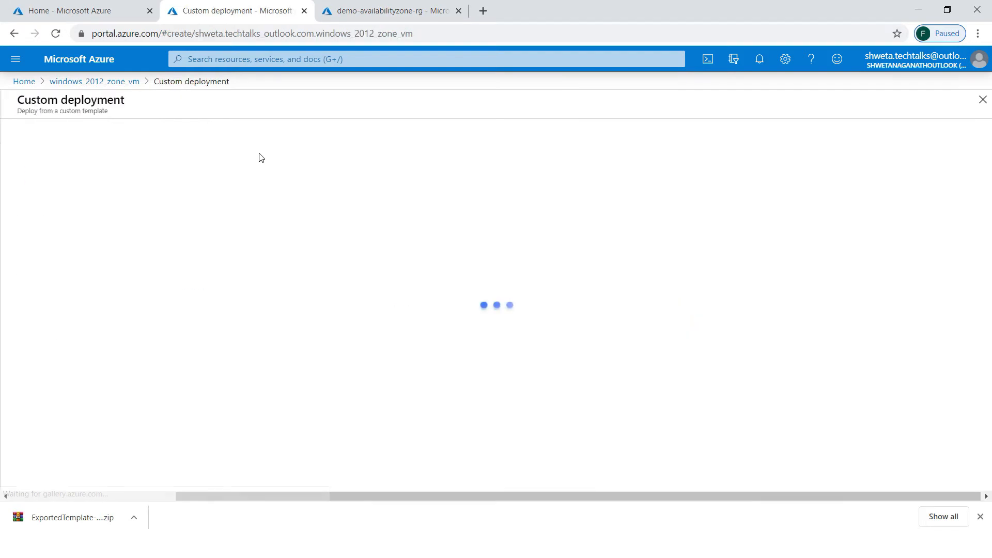
- Replace the deployment parameters with the saved 136-line JSON and save them
click(369, 187)
click(208, 203)
key(ctrl+a)
key(ctrl+v)
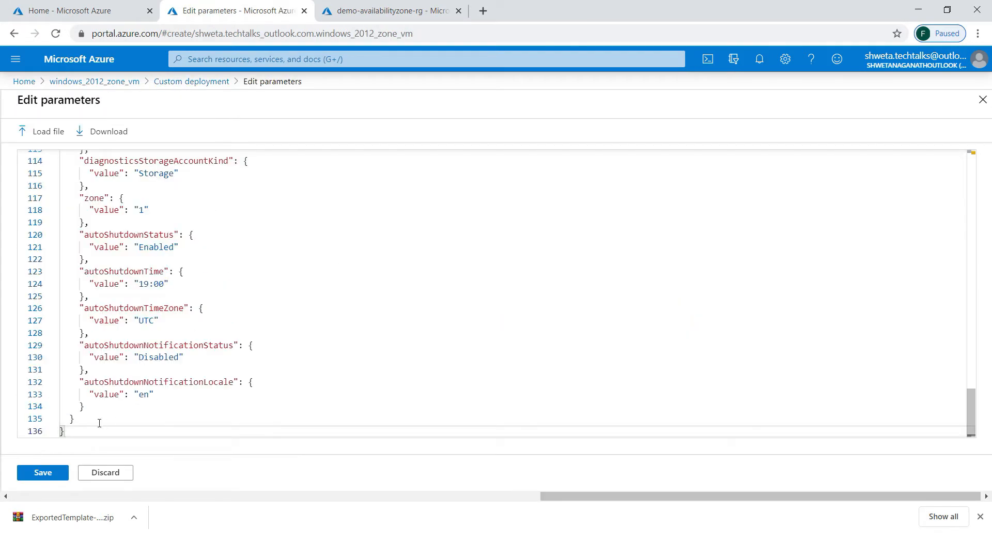
click(58, 473)
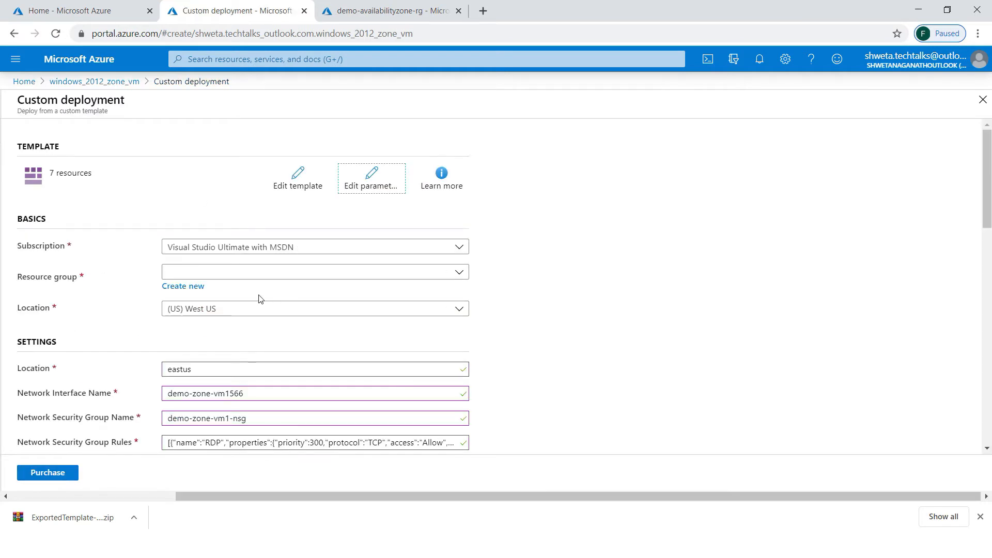
- Choose demo-availabilityzone-rg and rename the network interface and security group to vm3
click(640, 235)
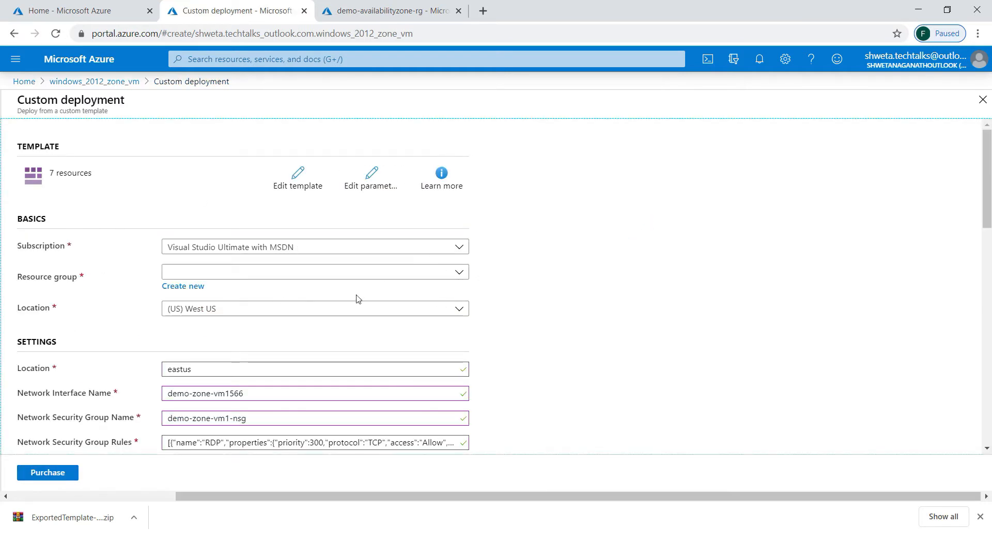
click(362, 273)
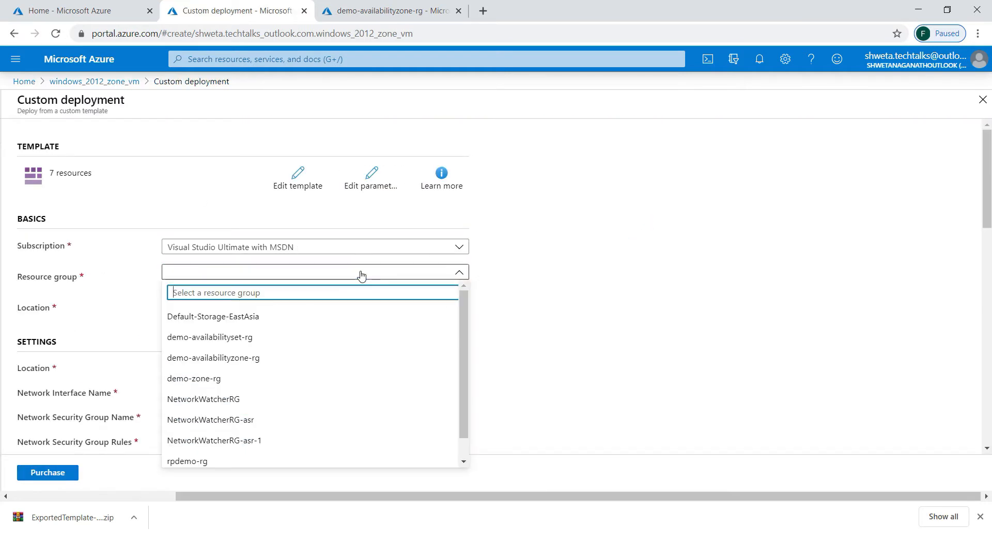
click(248, 359)
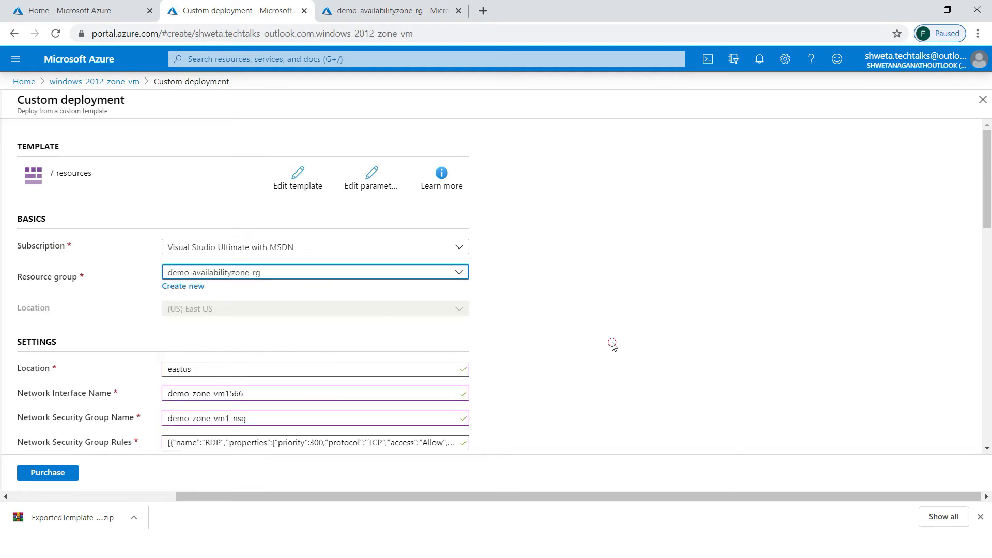
drag(277, 399, 226, 399)
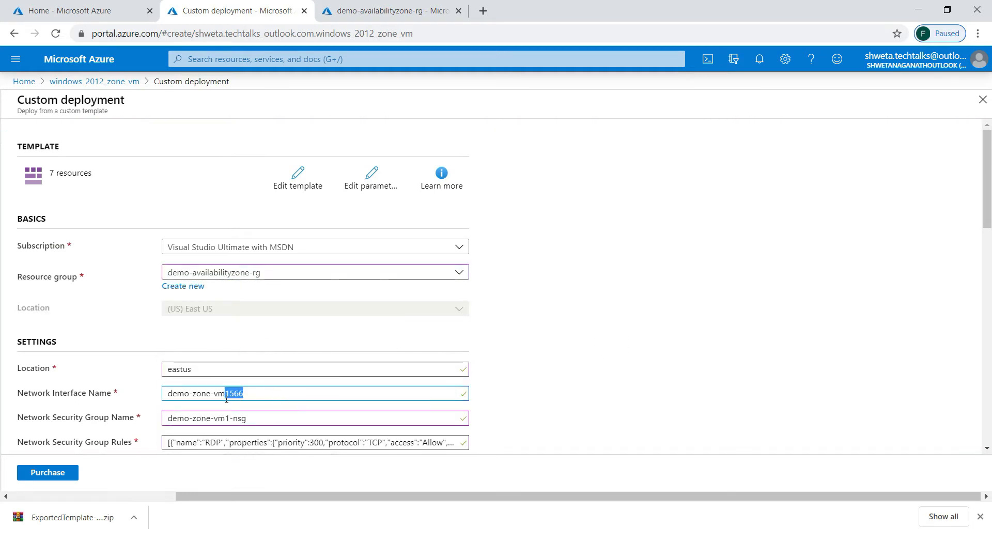
text(3)
click(228, 417)
key(BackSpace)
text(3)
- Set the public IP name for vm3 and rename the VM to demo-zone-vm3
scroll(229, 417, down, 6)
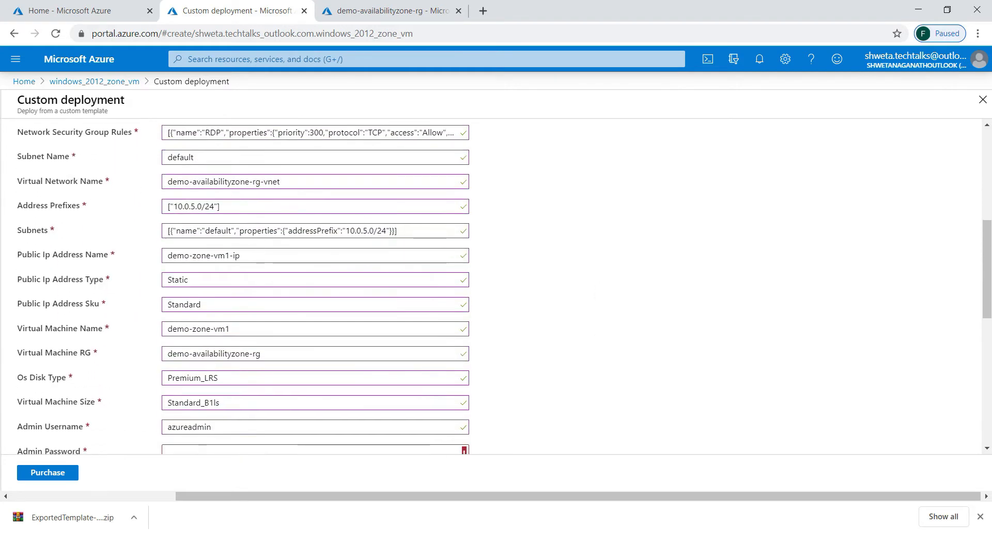
scroll(315, 287, down, 1)
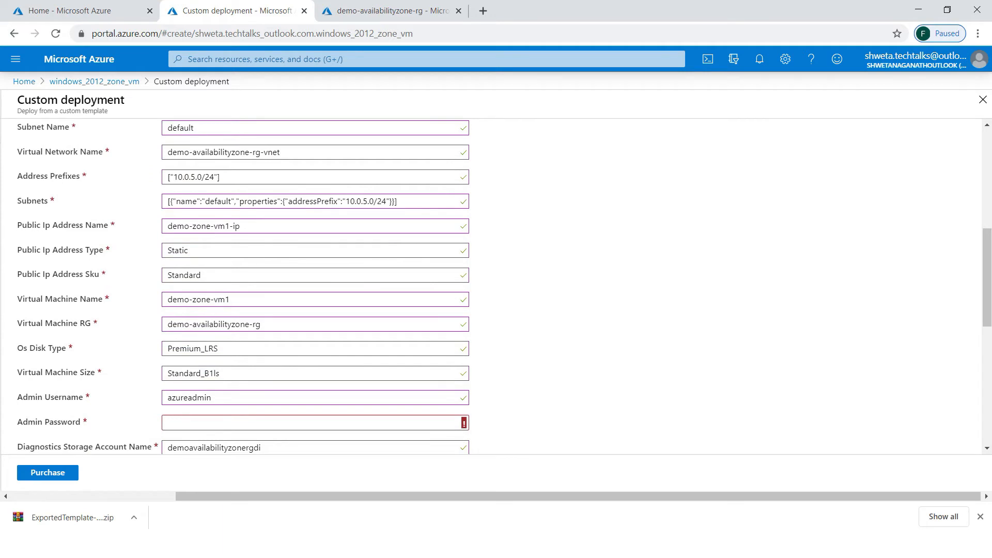
scroll(315, 287, down, 1)
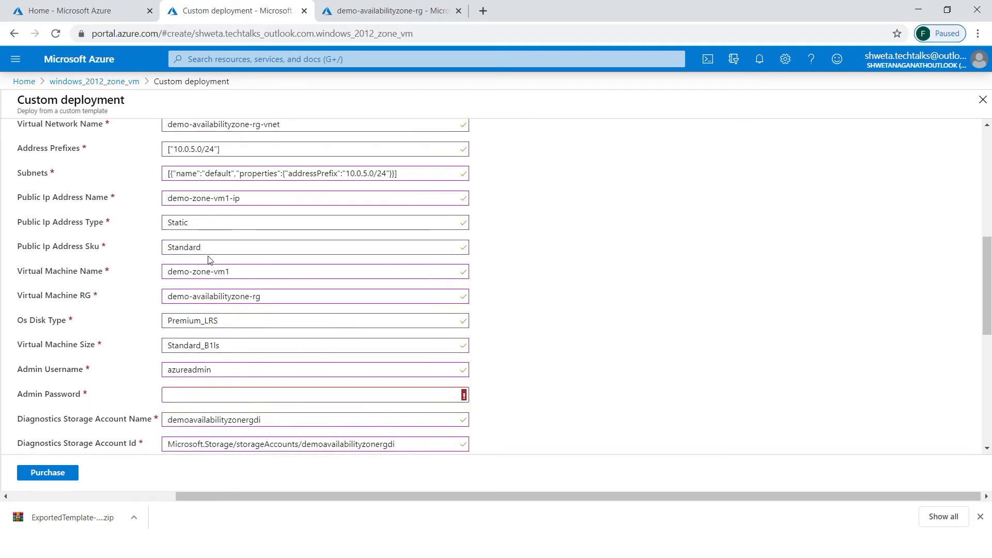
click(229, 199)
text(3)
click(229, 272)
key(BackSpace)
text(3)
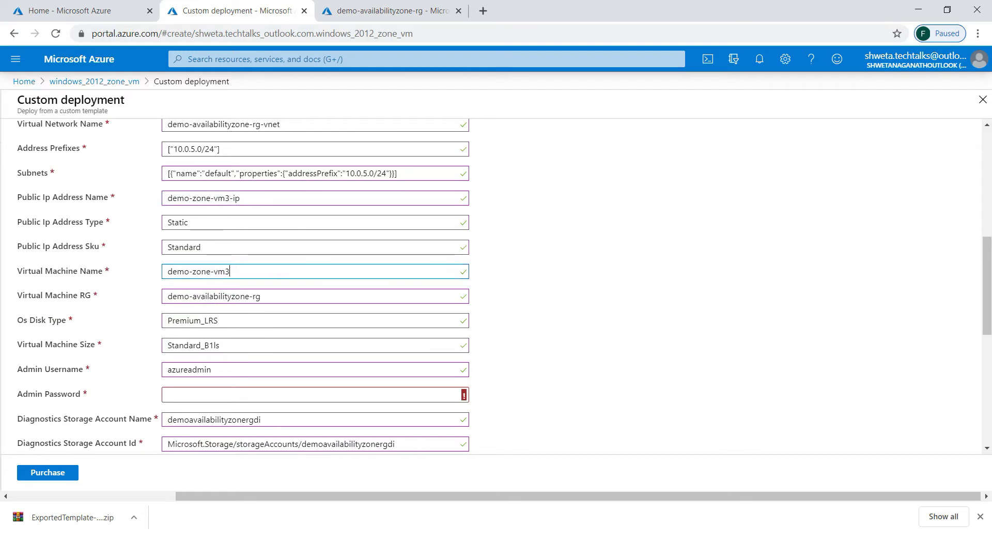
- Enter the admin password and change the availability zone from 1 to 3
scroll(229, 272, down, 1)
scroll(229, 271, down, 2)
click(232, 313)
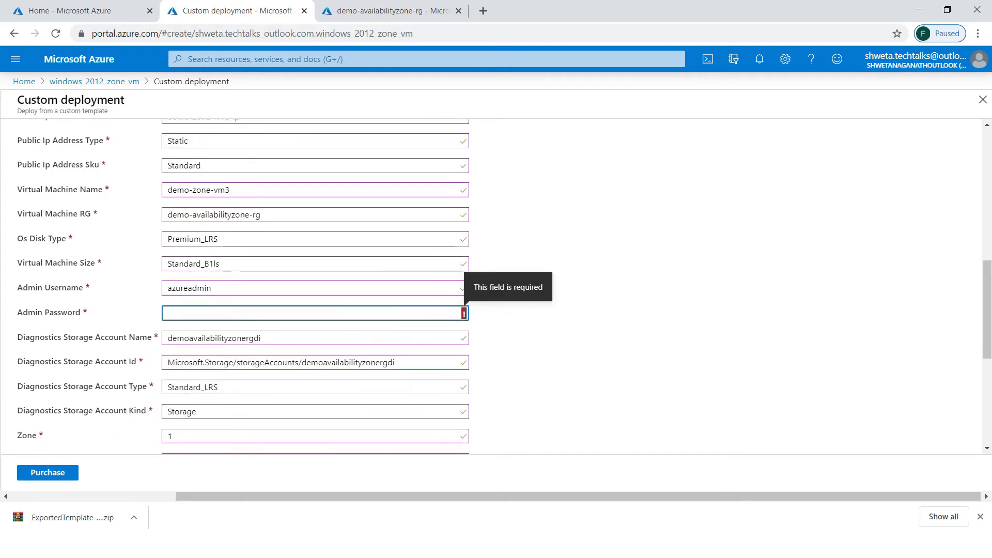
text(••••••••)
click(174, 437)
key(BackSpace)
text(3)
- Agree to the terms and purchase the demo-zone-vm3 deployment after validation passes
scroll(633, 277, down, 4)
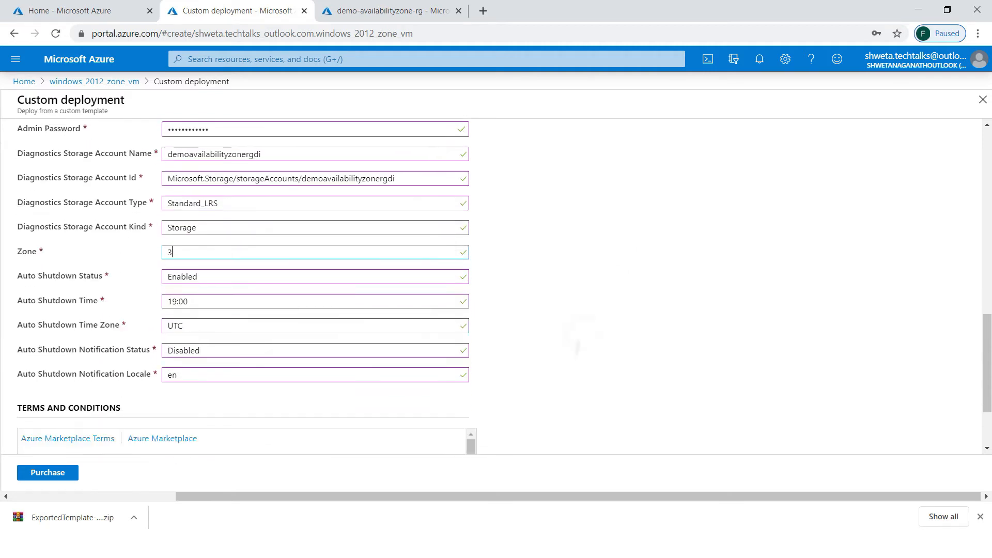
scroll(579, 333, down, 2)
click(23, 426)
click(47, 472)
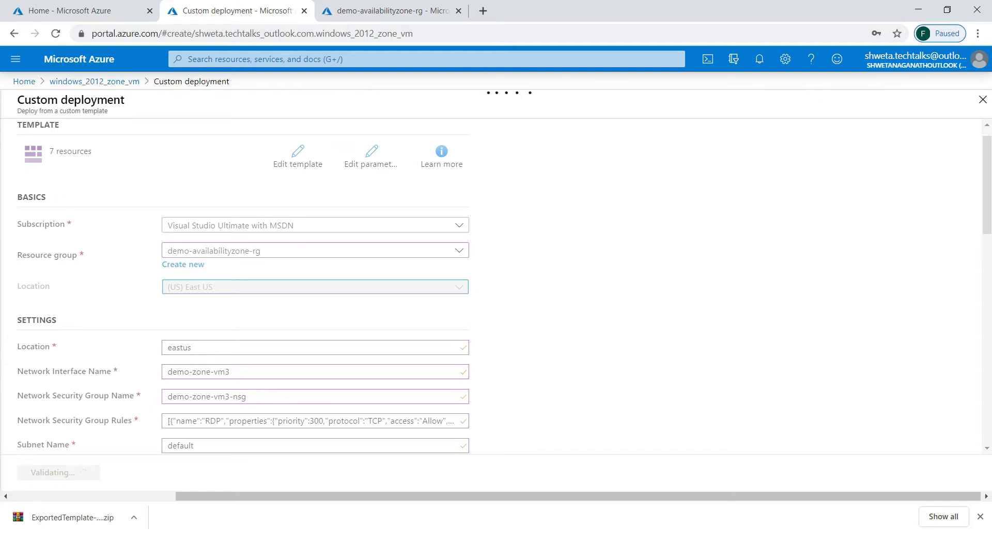
click(49, 472)
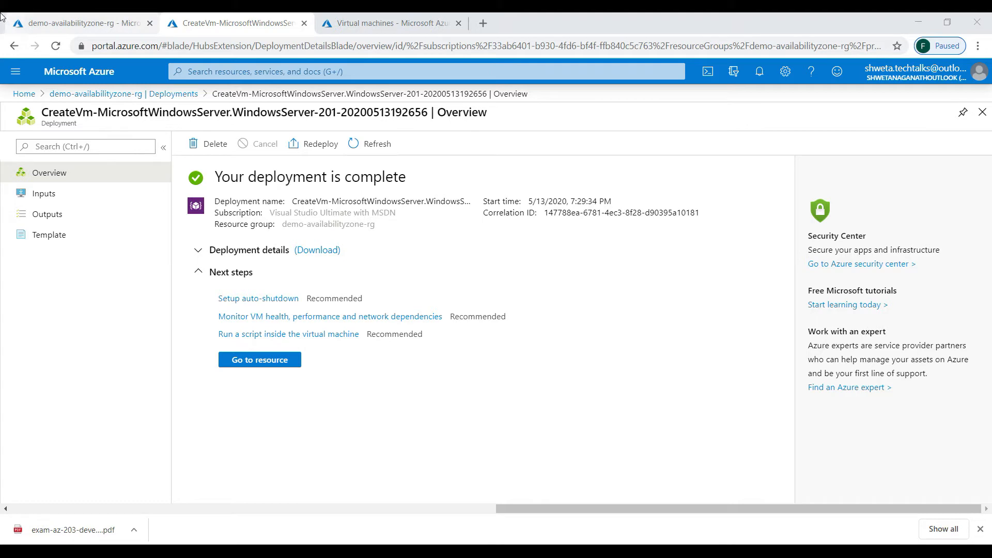
- Go Home and open Virtual machines, showing demo-zone-vm1, vm2 and vm3 running
click(23, 93)
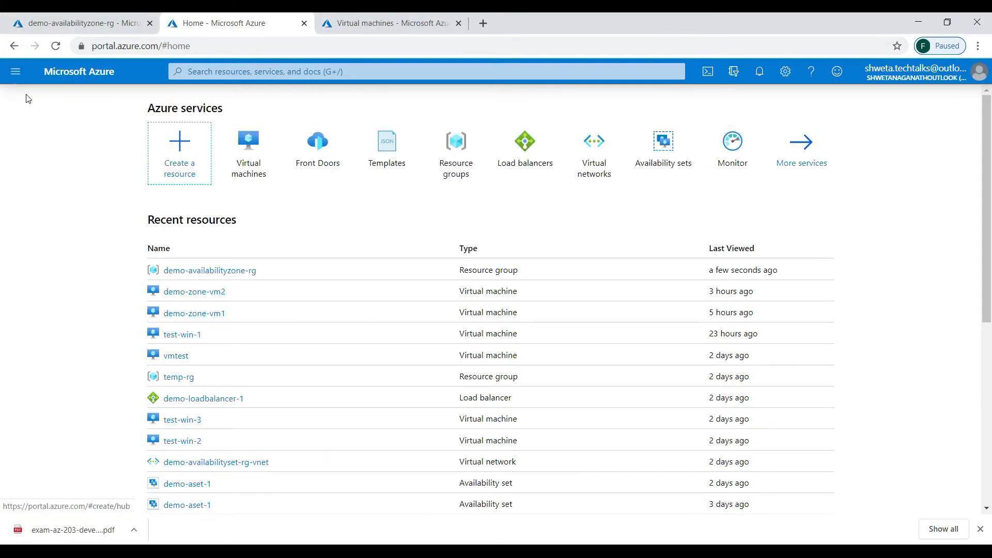
click(248, 155)
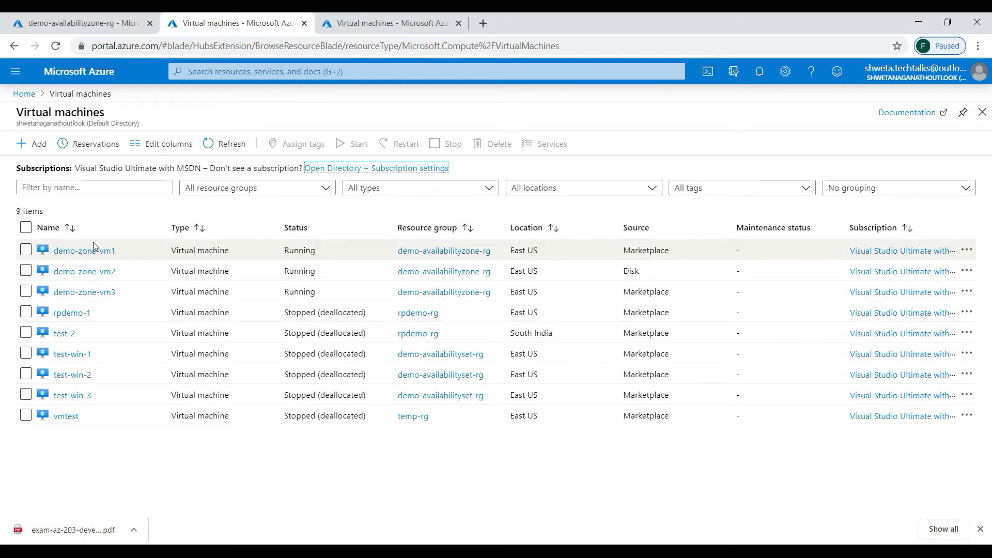
- Check demo-zone-vm1, vm2 and vm3 sit in zones 1, 2 and 3, ending on vm1's overview
click(82, 250)
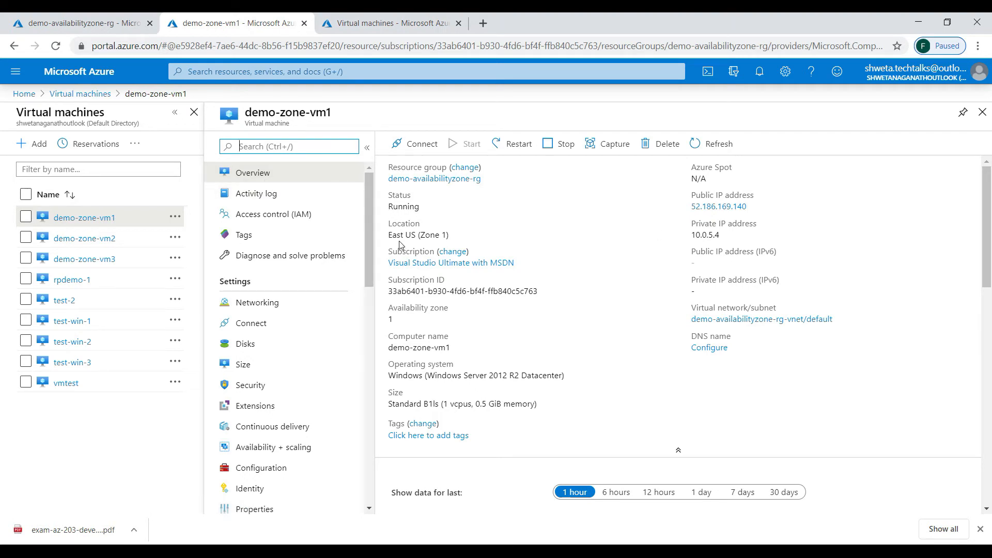
drag(391, 312, 405, 321)
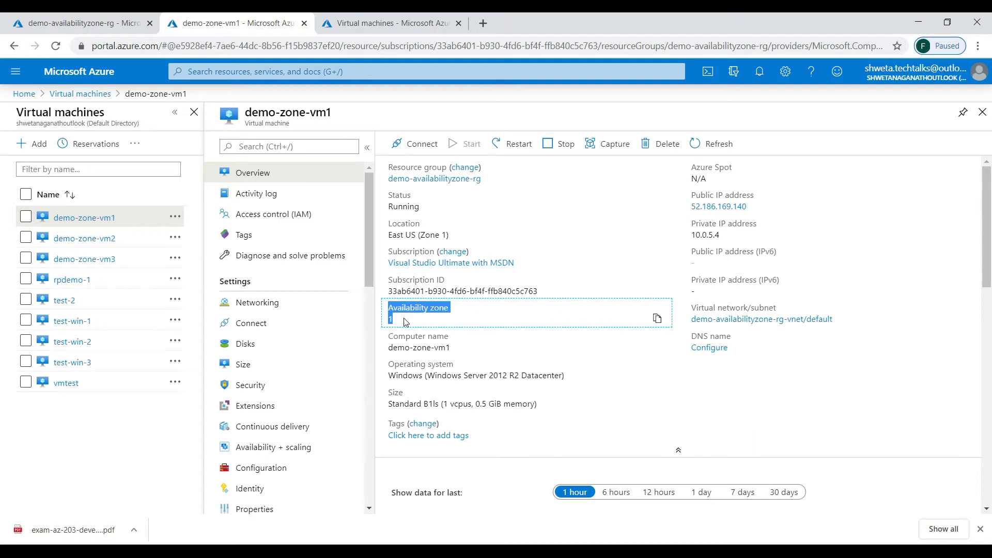
click(98, 238)
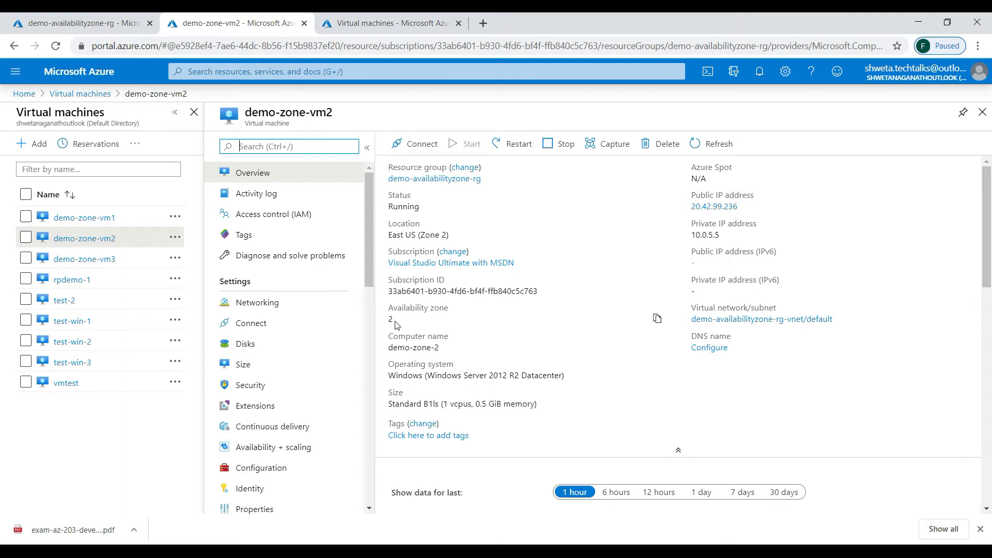
click(106, 258)
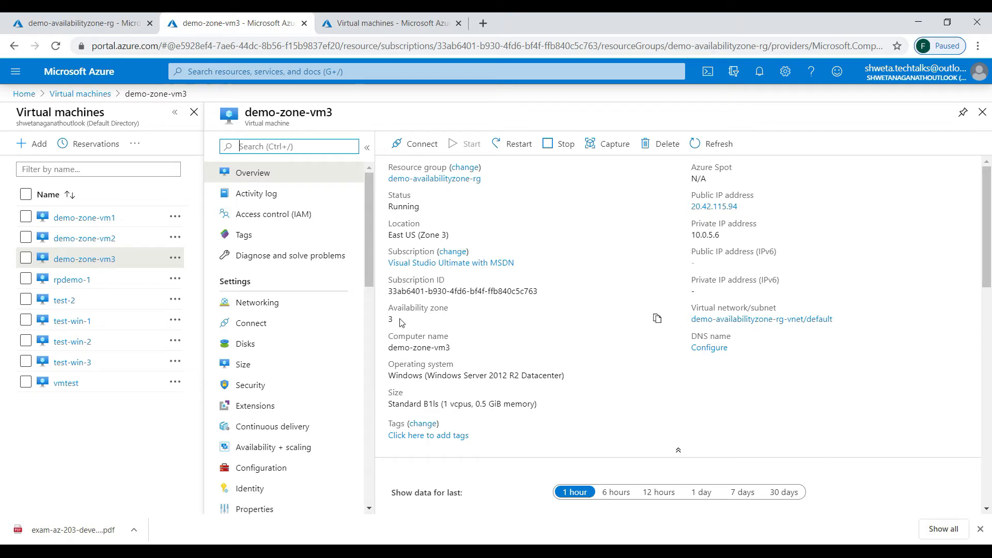
click(88, 218)
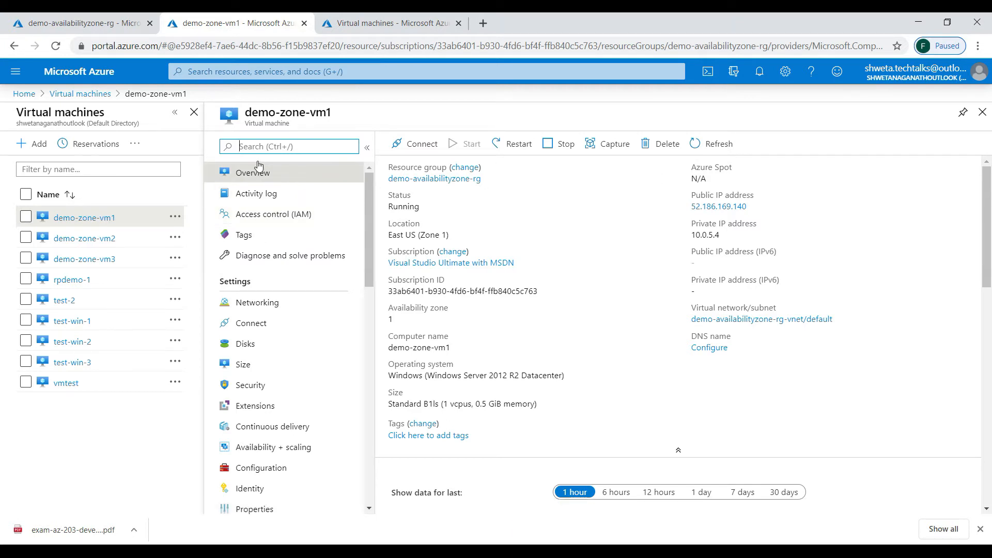
- Run the pasted Install-WindowsFeature IIS script on demo-zone-vm1 via RunPowerShellScript
click(249, 148)
text(command)
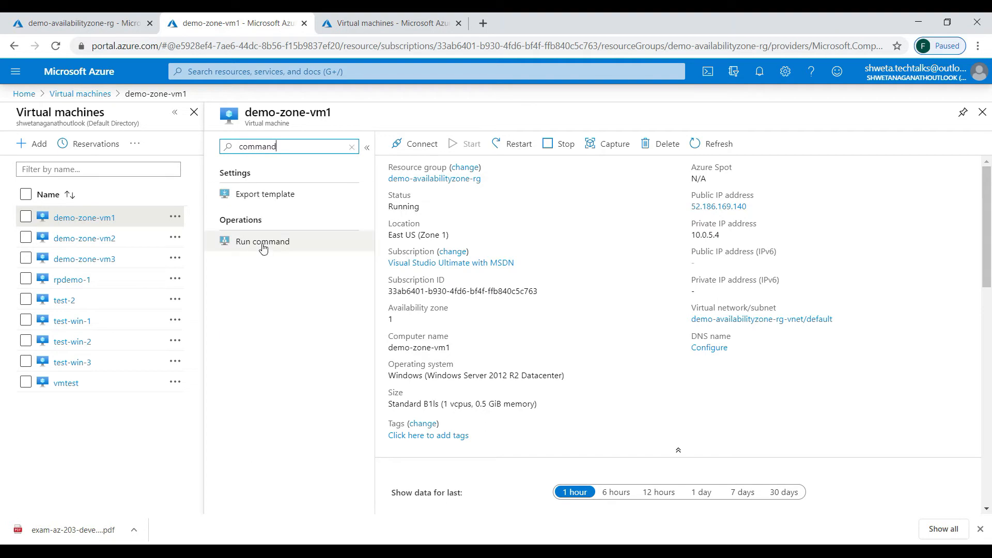
click(263, 247)
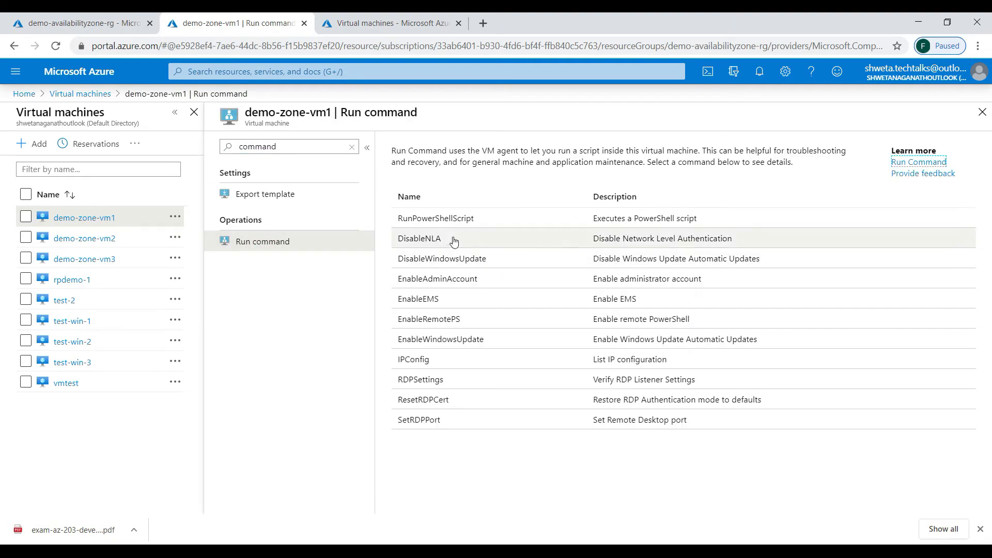
click(439, 218)
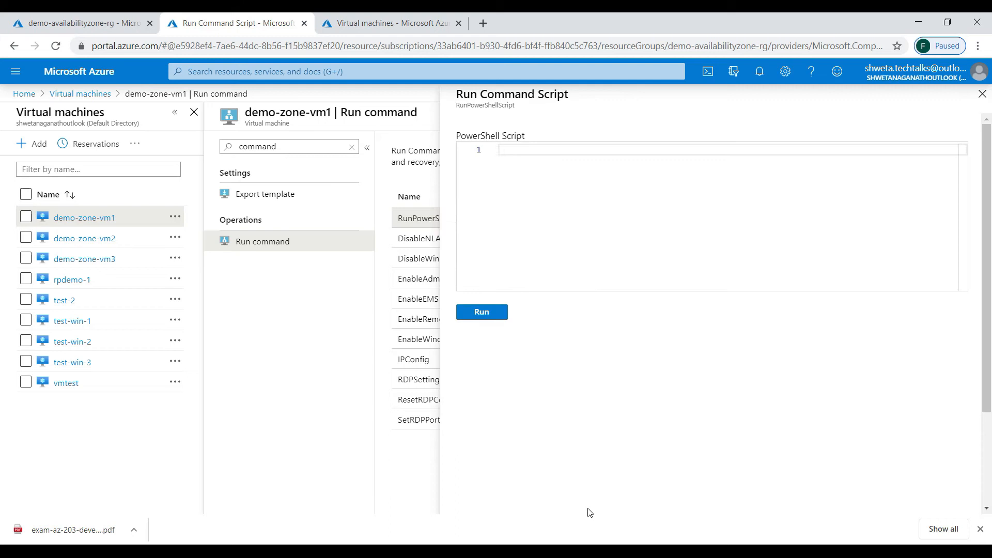
click(516, 182)
text(# install IIS server role  Install-WindowsFeature -name Web-Server -IncludeManagementTools)
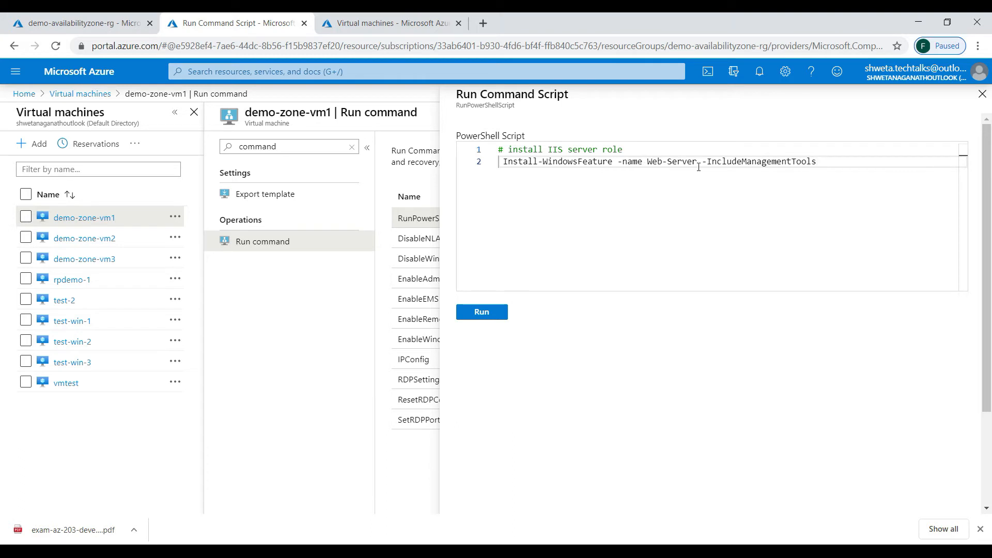
click(468, 314)
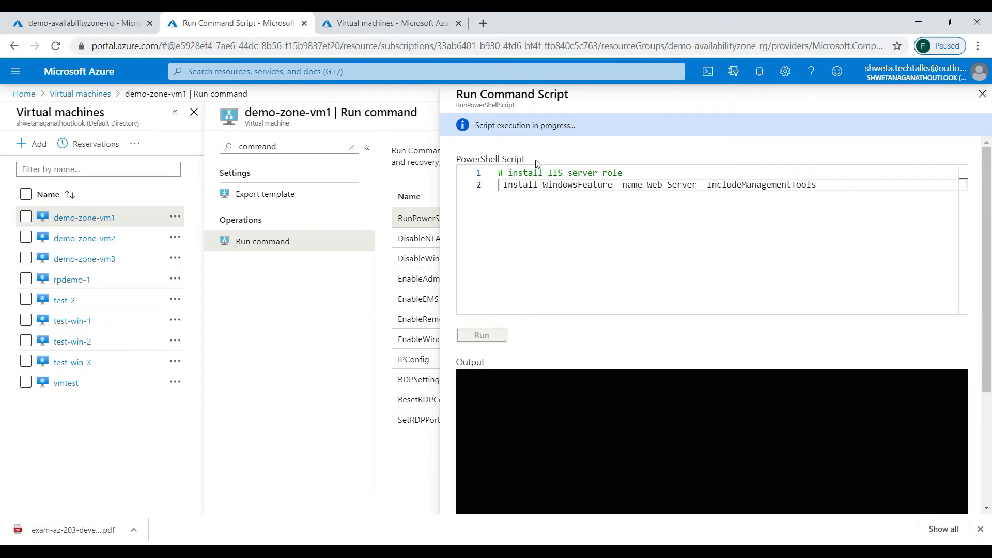
click(380, 23)
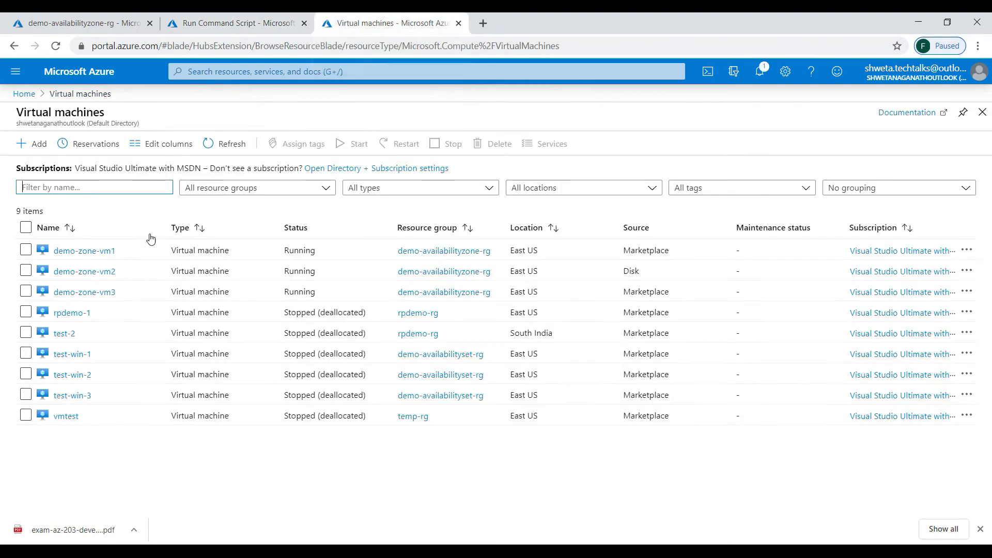
- Run the pasted IIS install script on demo-zone-vm2 via RunPowerShellScript
click(87, 271)
click(273, 144)
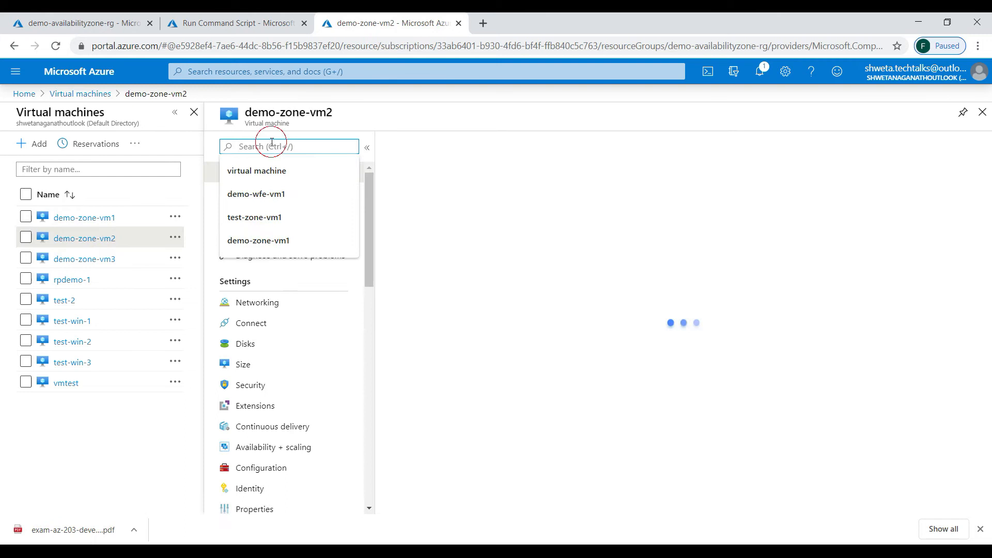
text(comma)
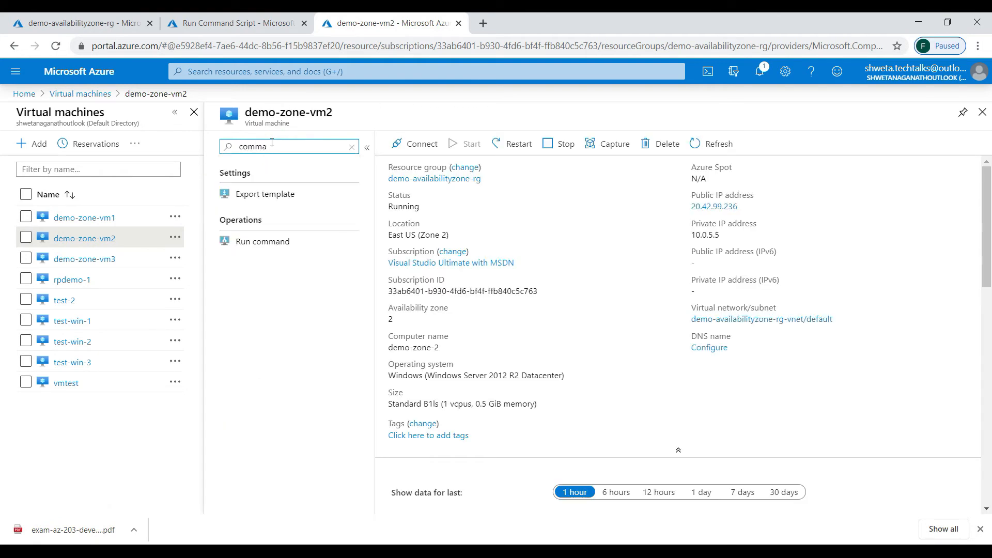
click(261, 242)
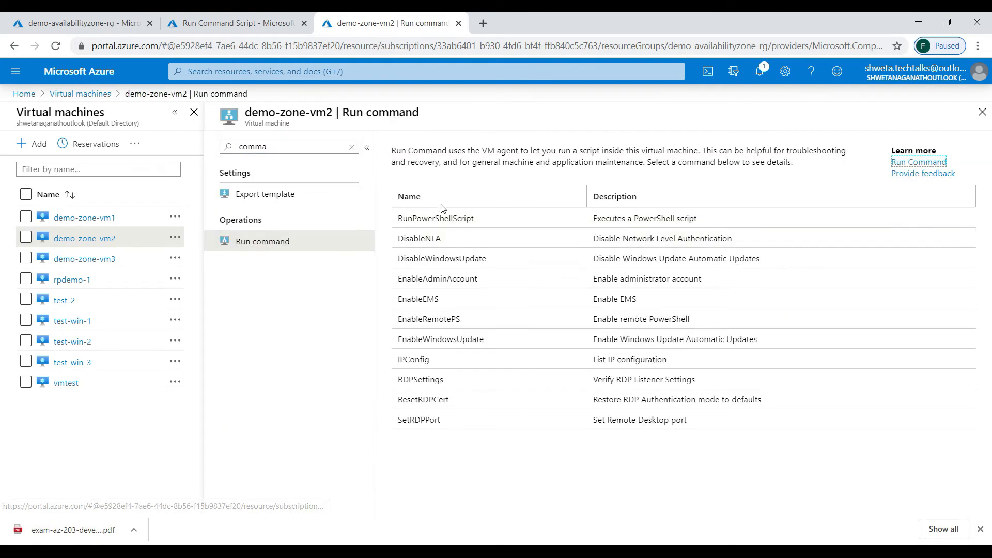
click(522, 219)
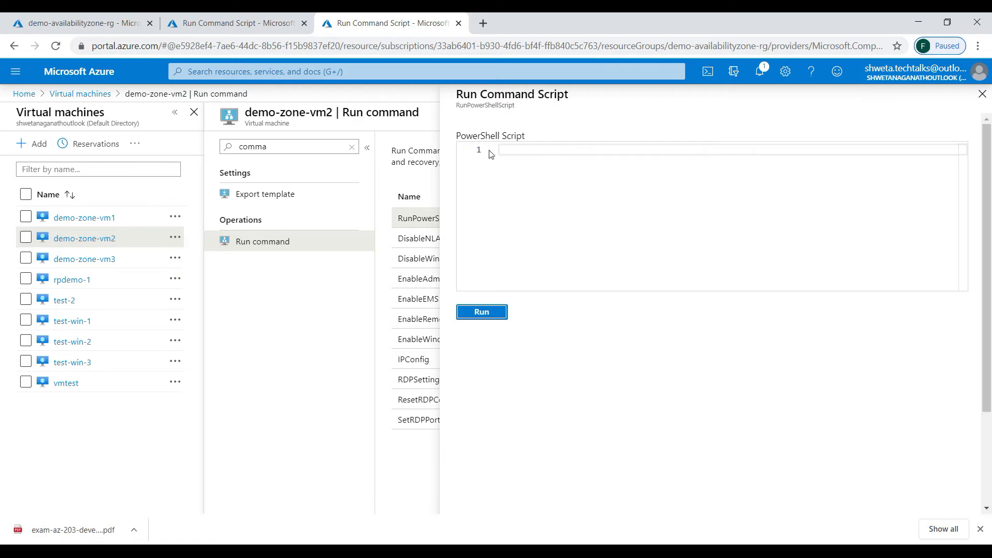
click(544, 148)
text(# install IIS server role  Install-WindowsFeature -name Web-Server -IncludeManagementTools)
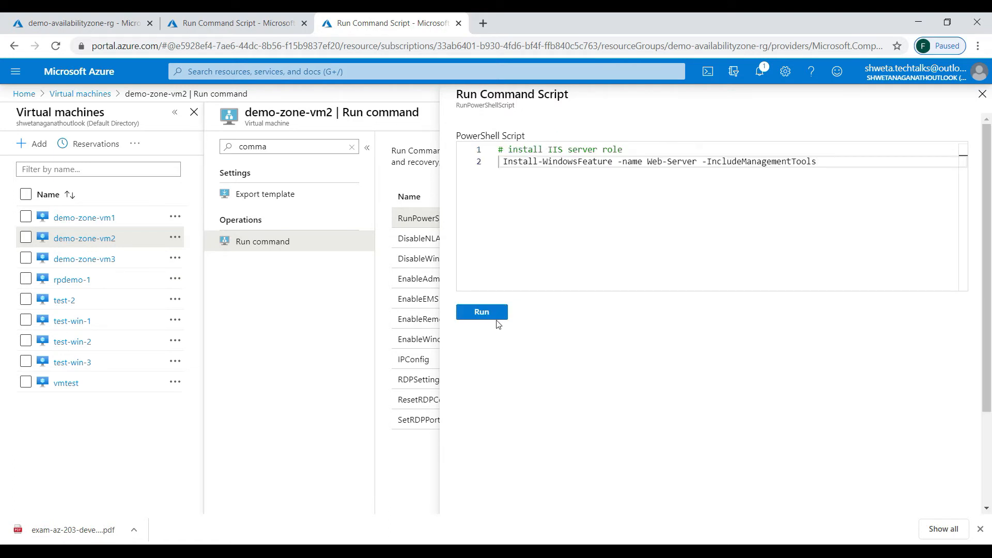
click(492, 317)
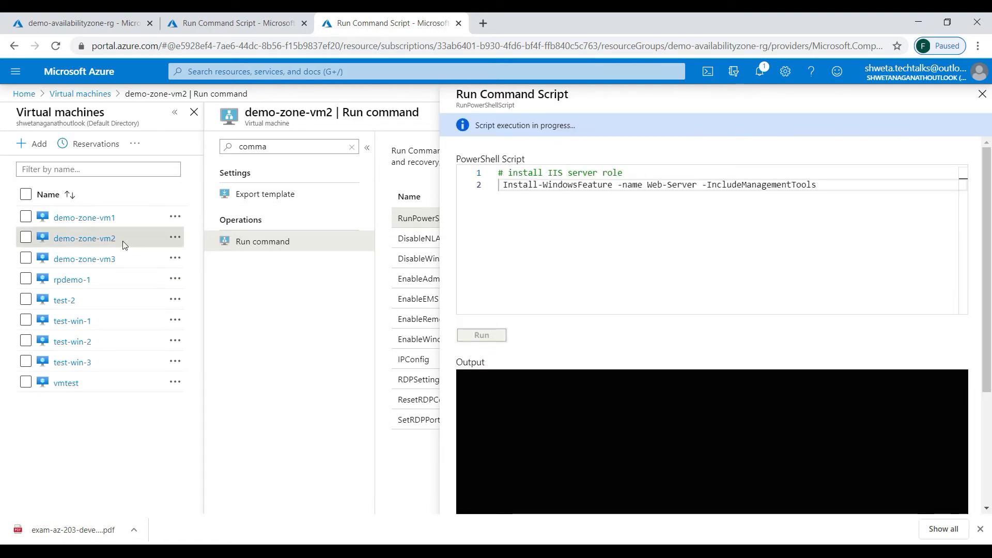
- Move the resource group tab to the end and refresh demo-availabilityzone-rg
drag(93, 23, 408, 35)
click(433, 312)
click(410, 344)
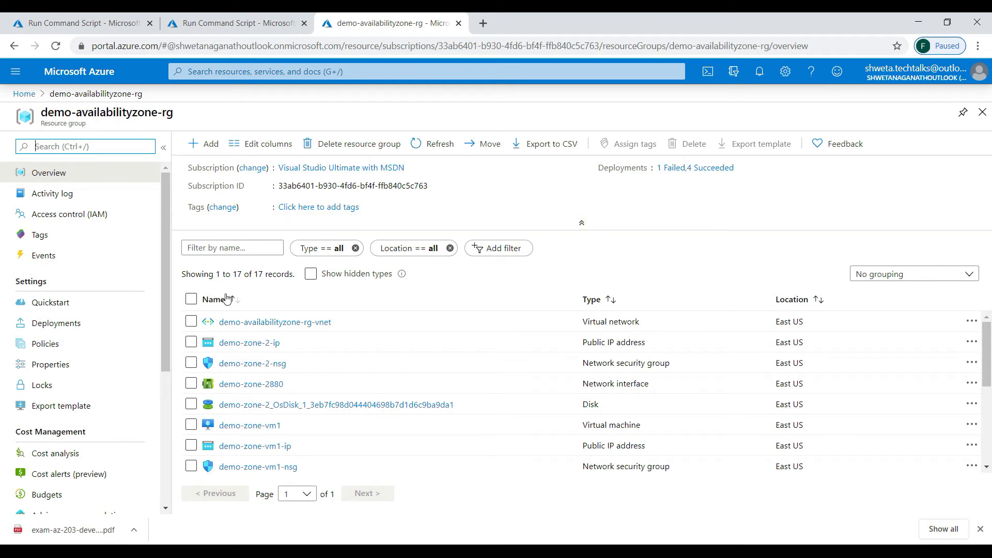
- Open demo-zone-vm3 and run the pasted IIS install script via RunPowerShellScript
click(24, 94)
click(252, 184)
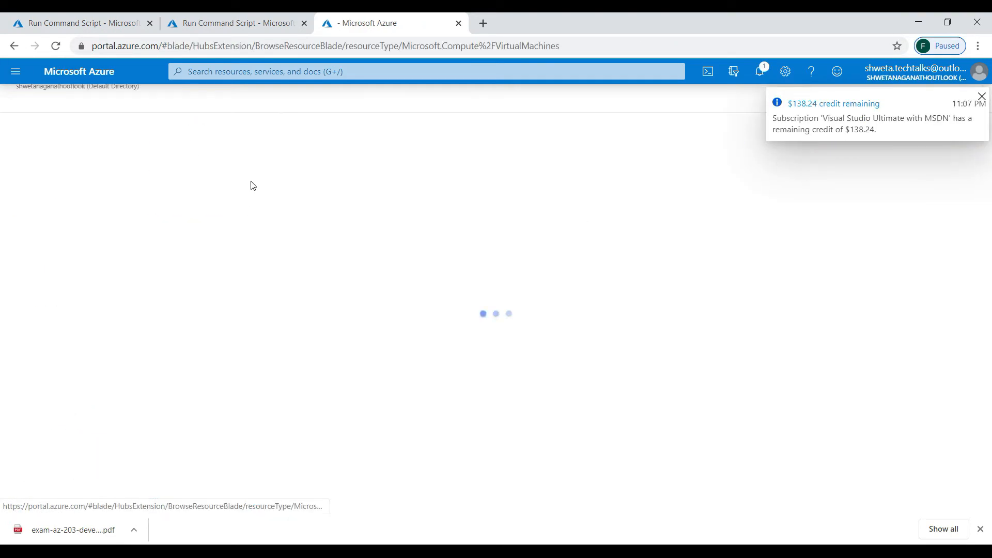
click(96, 290)
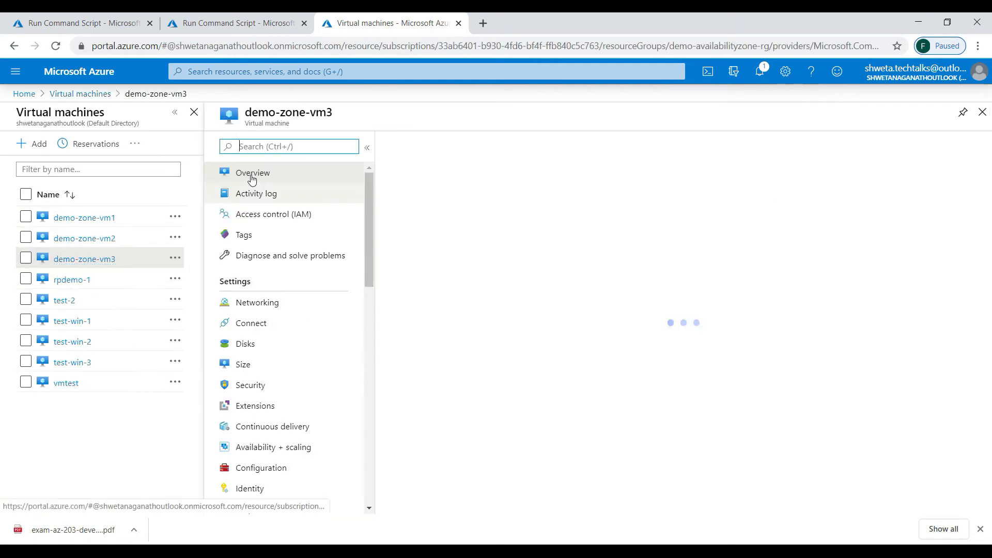
text(comma)
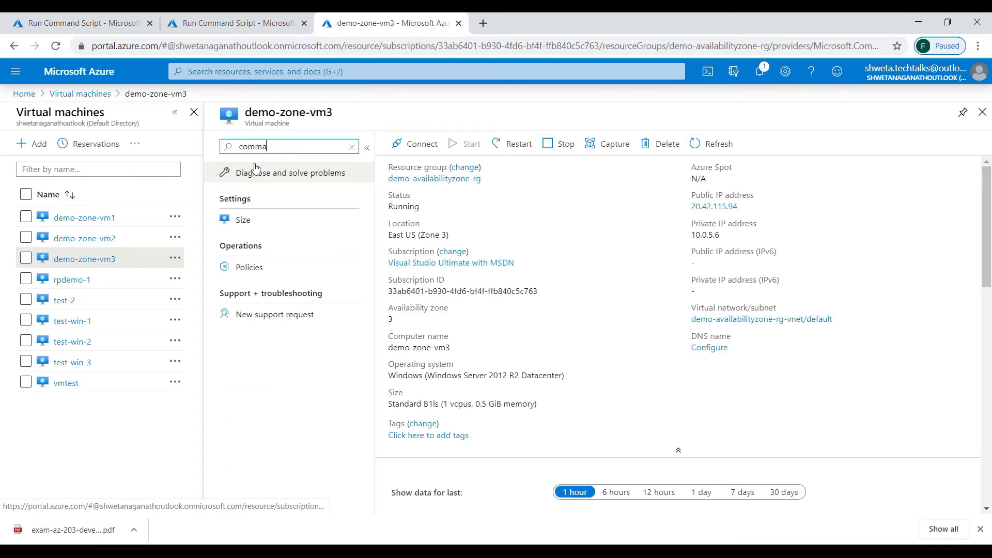
click(268, 242)
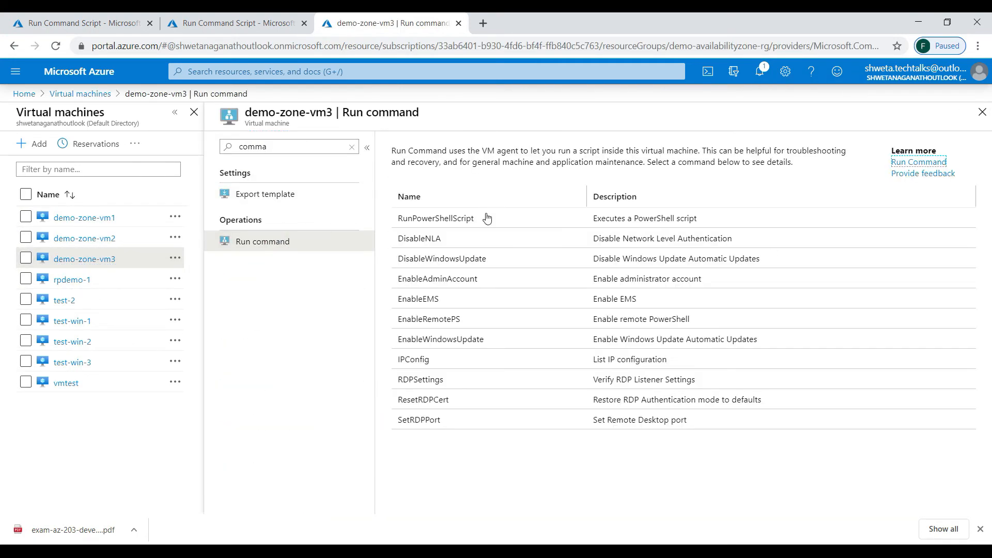
click(489, 216)
text(# install IIS server role Install-WindowsFeature -name Web-Server -IncludeManagementTools)
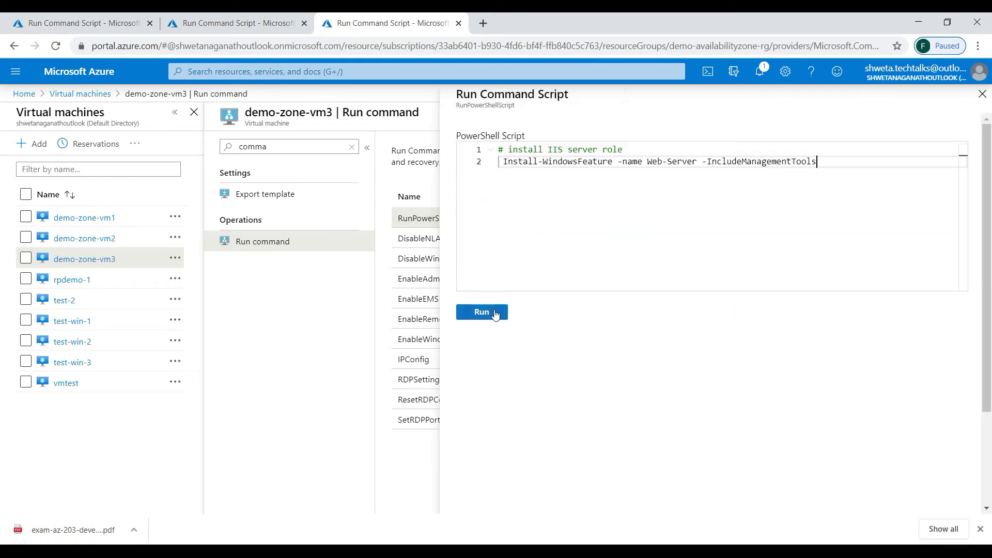
click(496, 313)
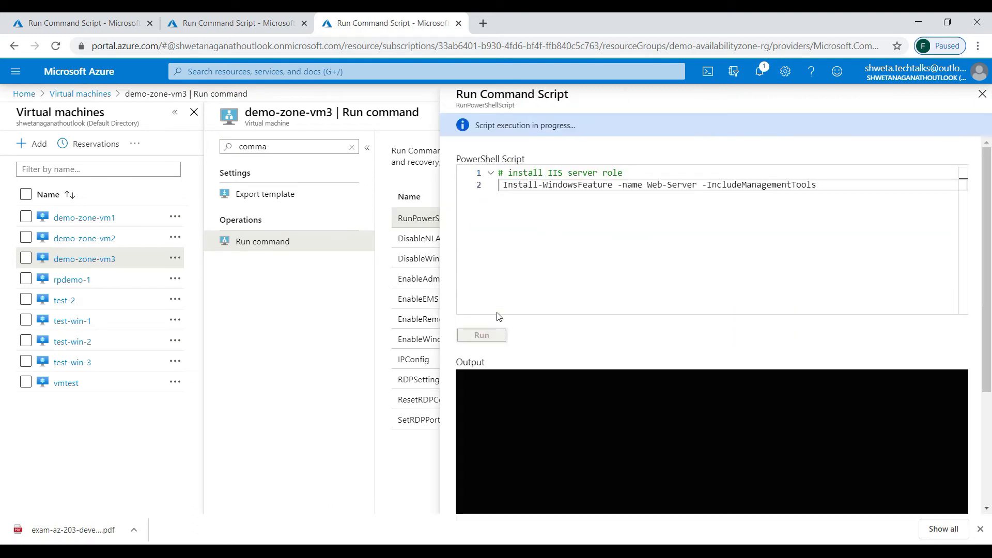
click(93, 21)
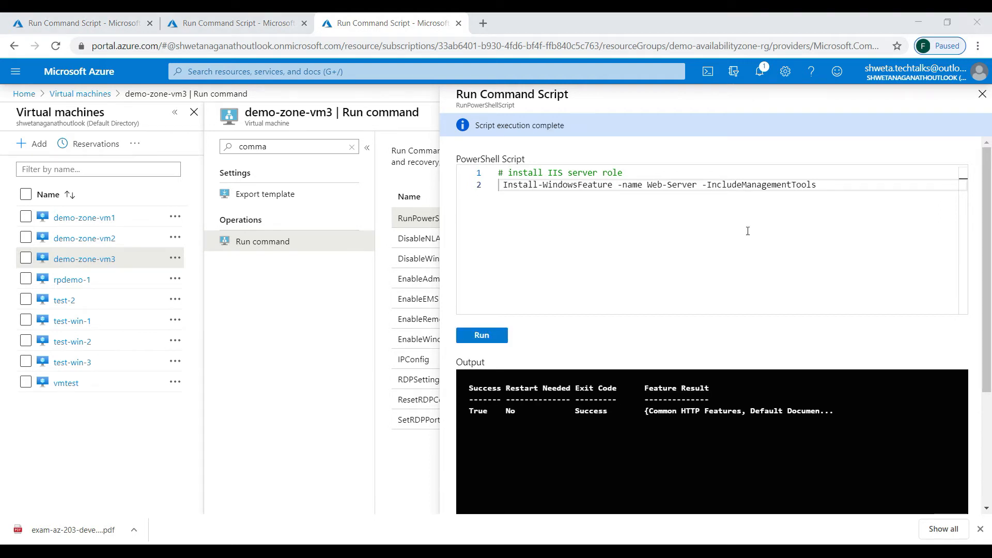
- Check the script results and load demo-zone-vm1's public IP in a new tab
click(265, 22)
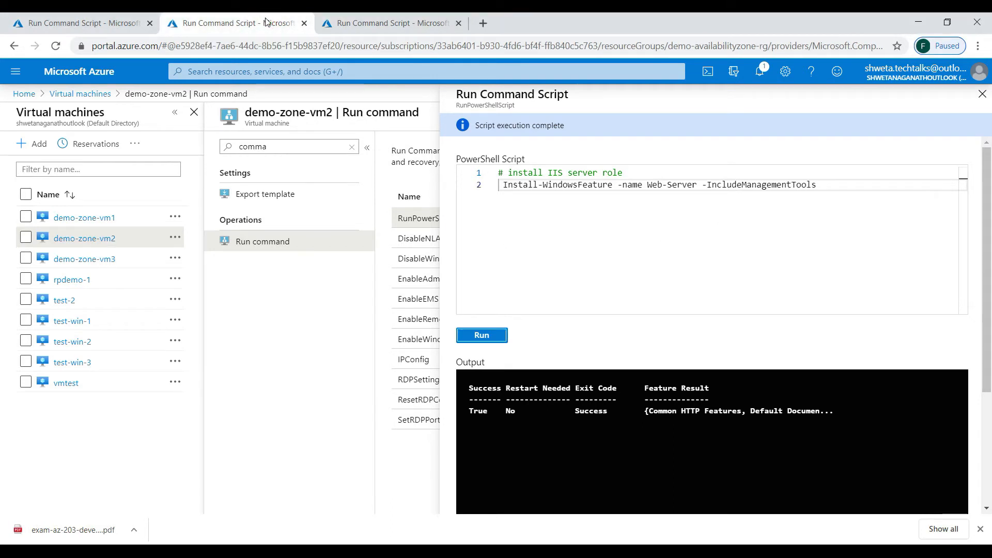
click(103, 29)
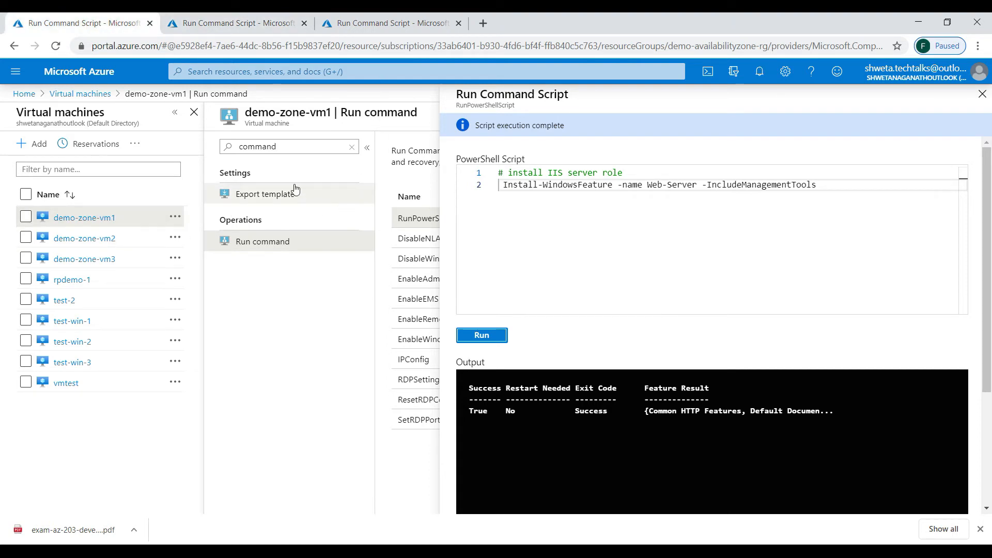
click(352, 146)
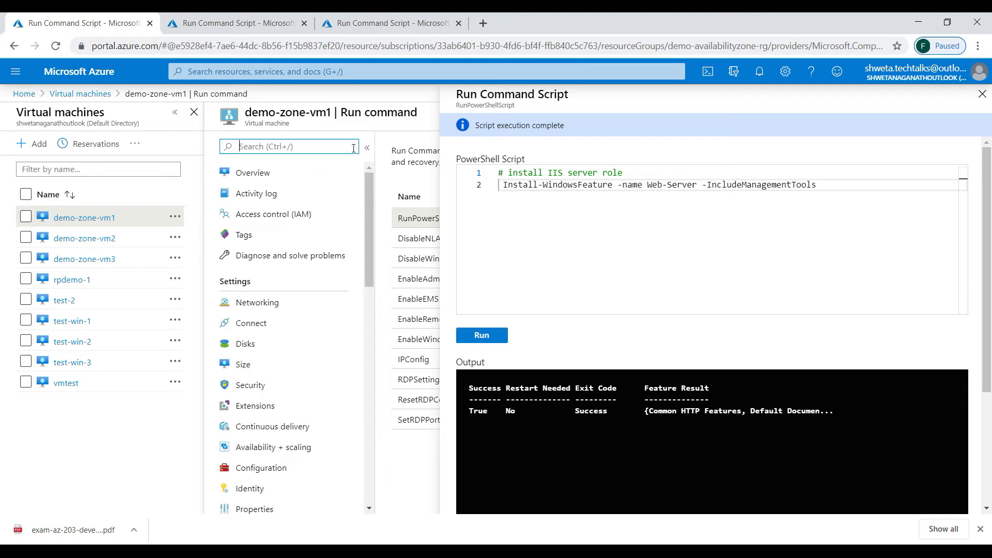
click(252, 175)
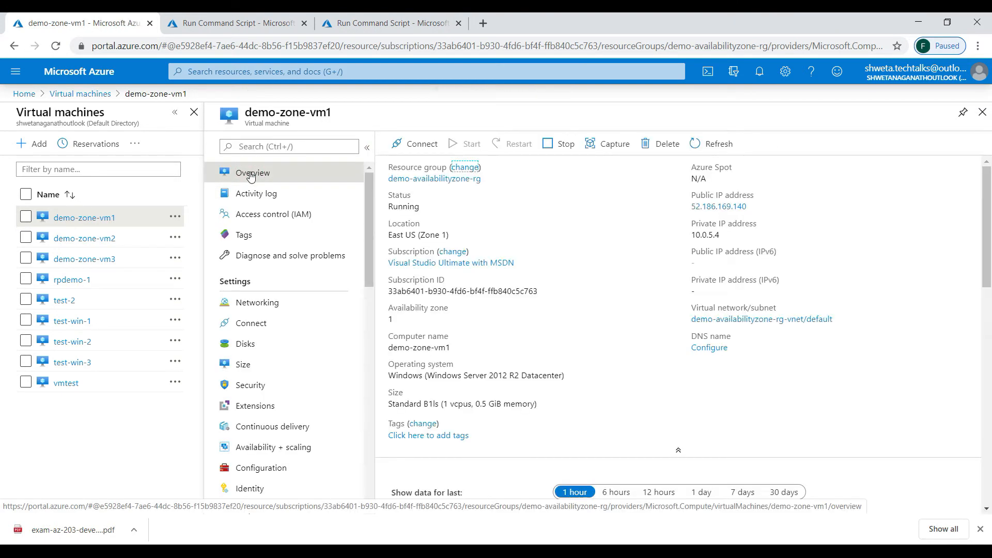
click(959, 207)
click(486, 27)
key(ctrl+v)
key(Return)
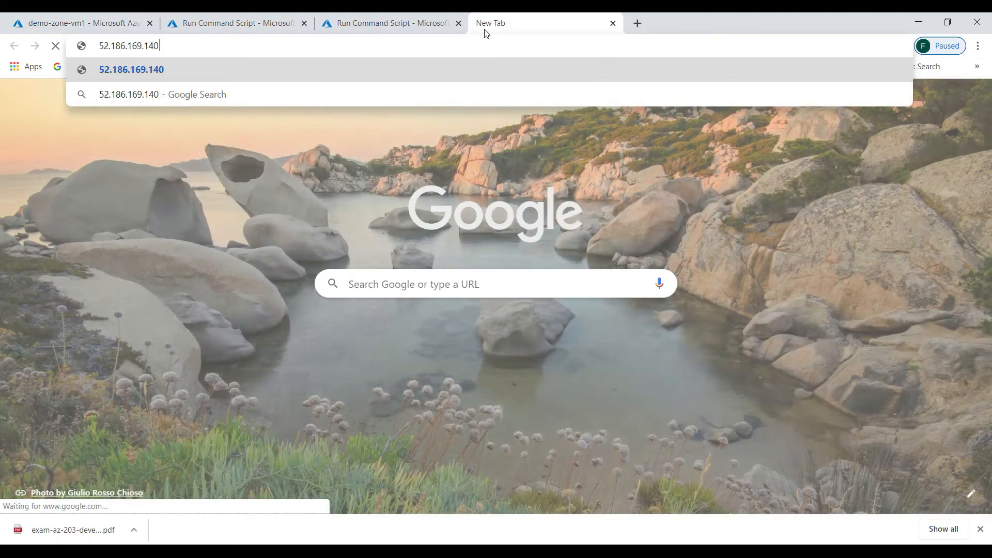
- Load demo-zone-vm2's public IP address in a new browser tab
click(189, 19)
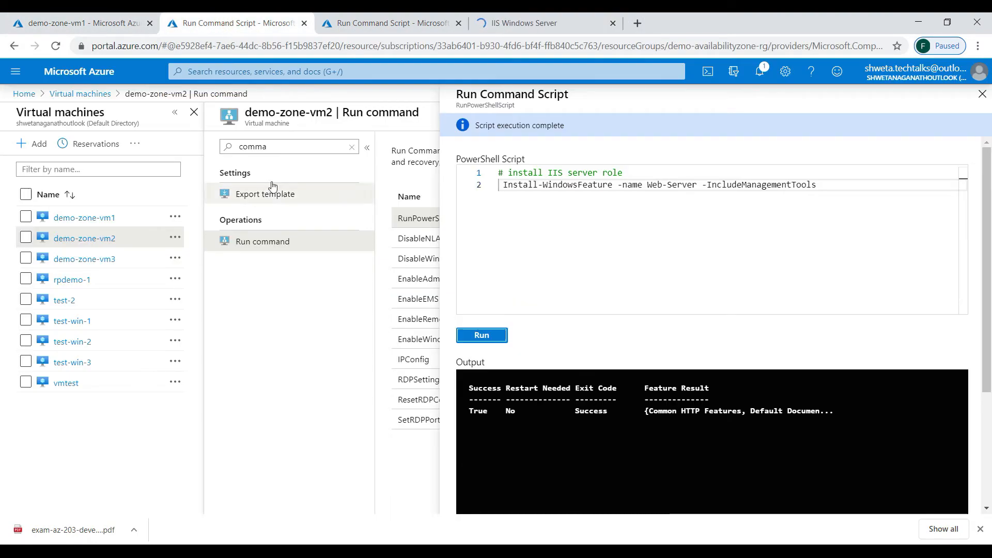
click(259, 172)
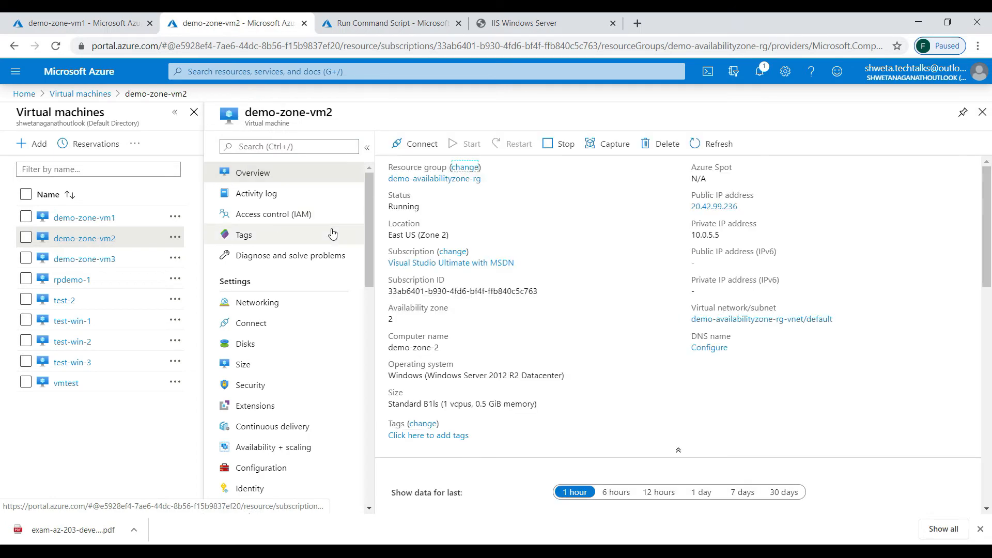
click(959, 207)
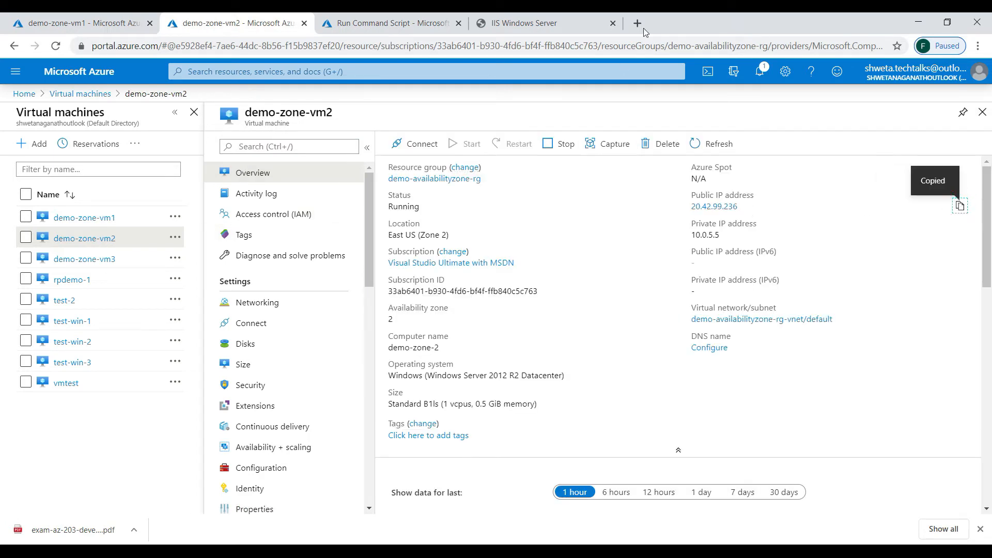
click(637, 22)
key(ctrl+v)
key(Return)
- Load demo-zone-vm3's public IP in a new tab and view the vm2 and vm3 IIS pages
click(55, 22)
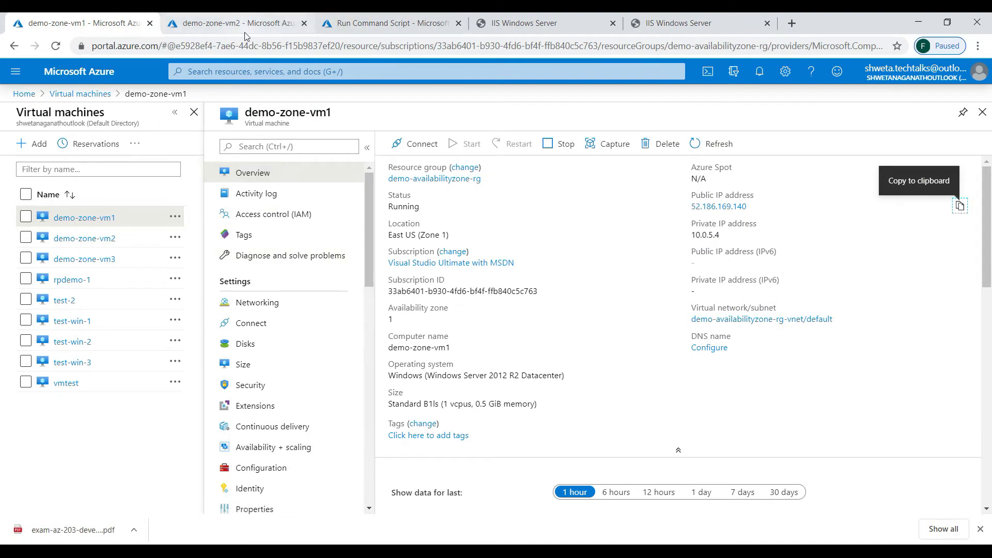
click(406, 26)
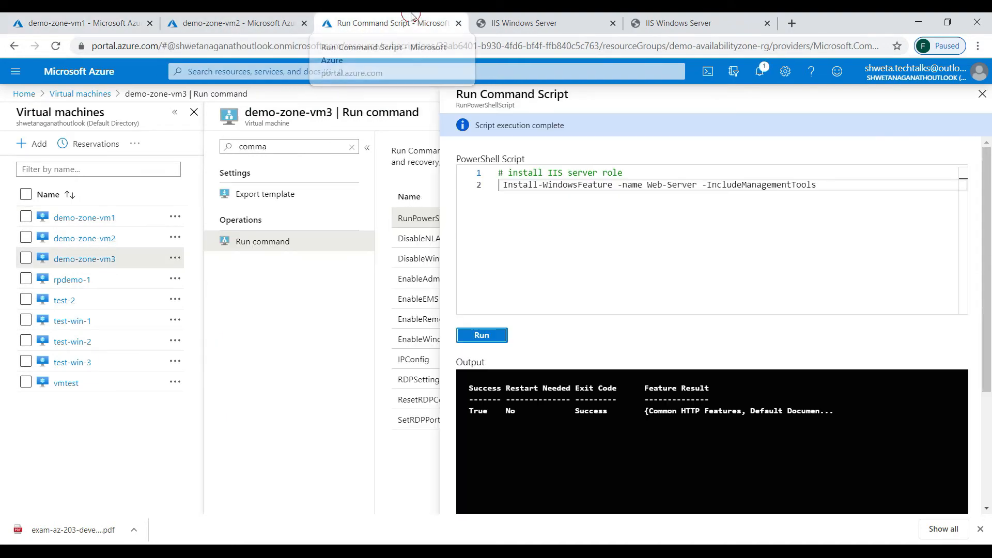
click(351, 147)
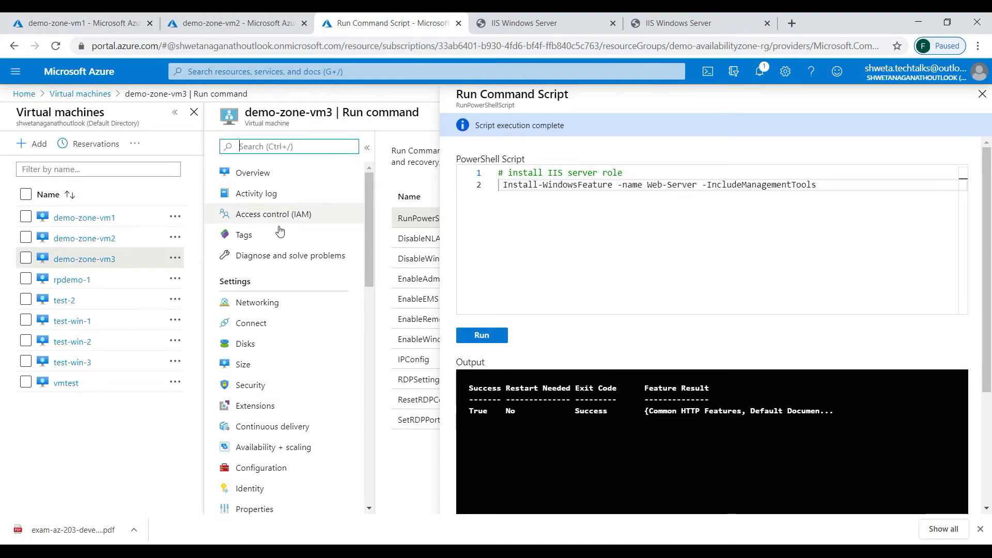
click(250, 172)
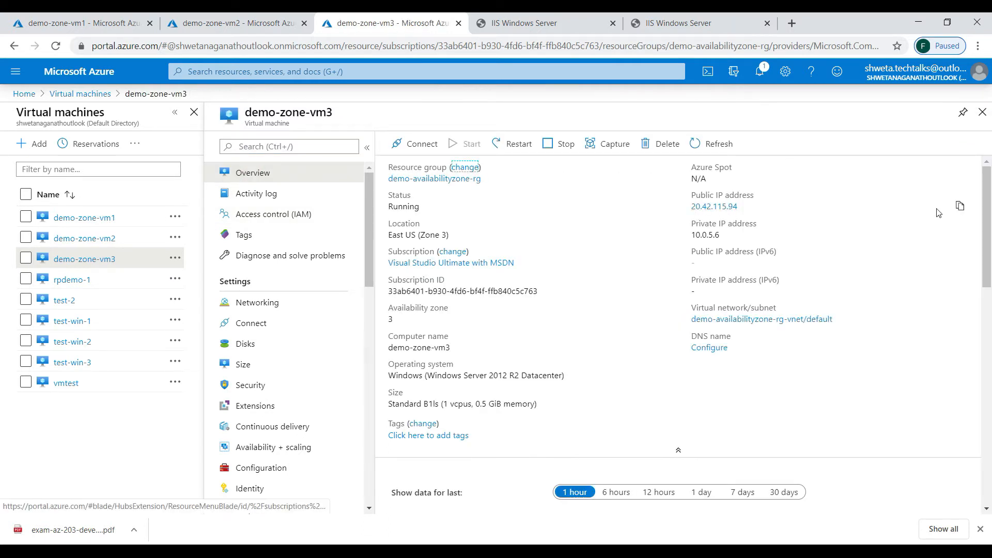
click(959, 206)
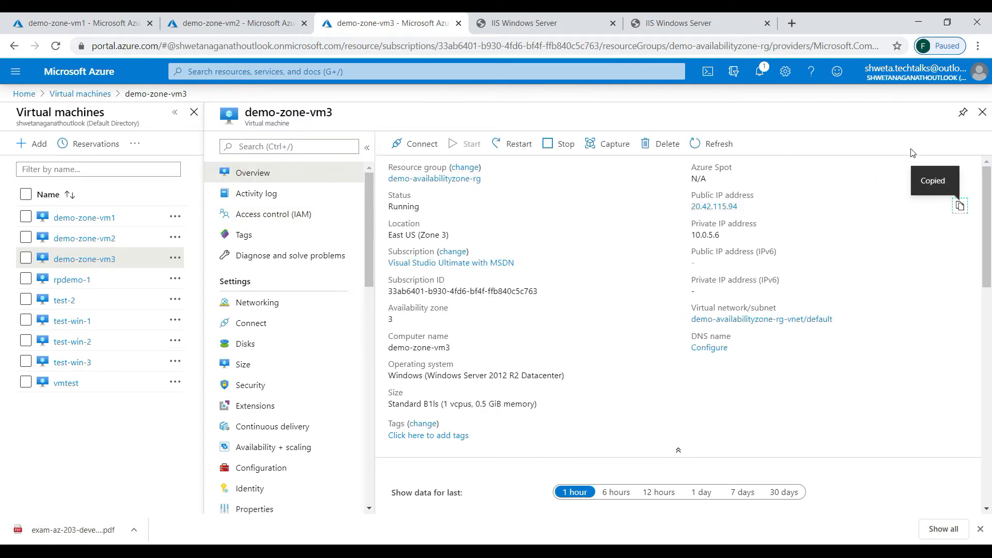
click(792, 23)
key(ctrl+v)
key(Return)
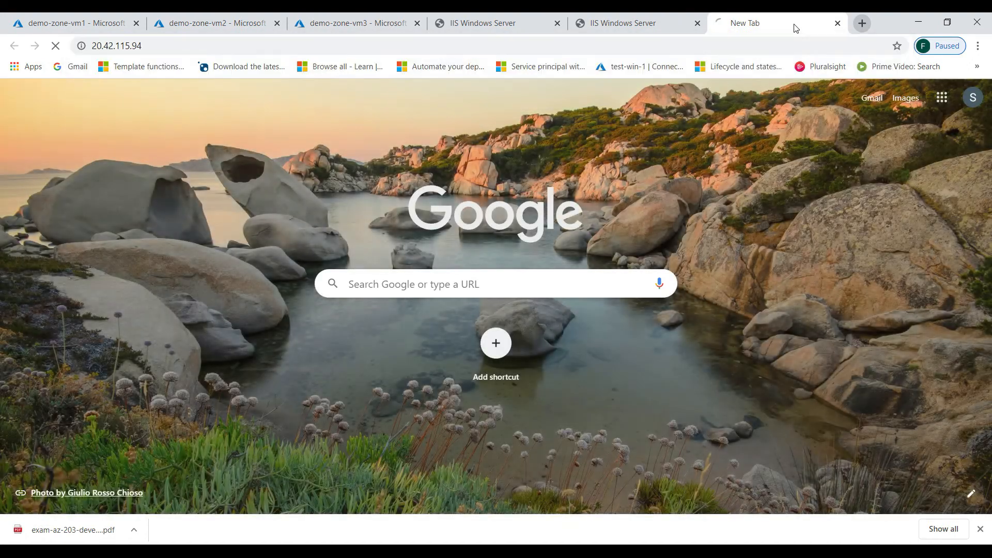
click(604, 23)
click(736, 23)
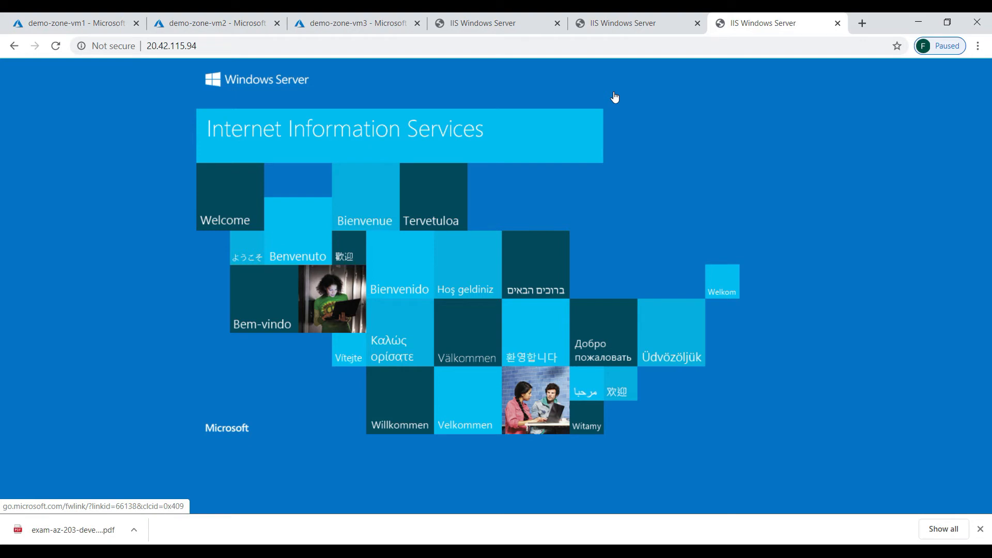
- Open demo-zone-vm1's Run command page by searching its settings menu for 'command'
click(57, 25)
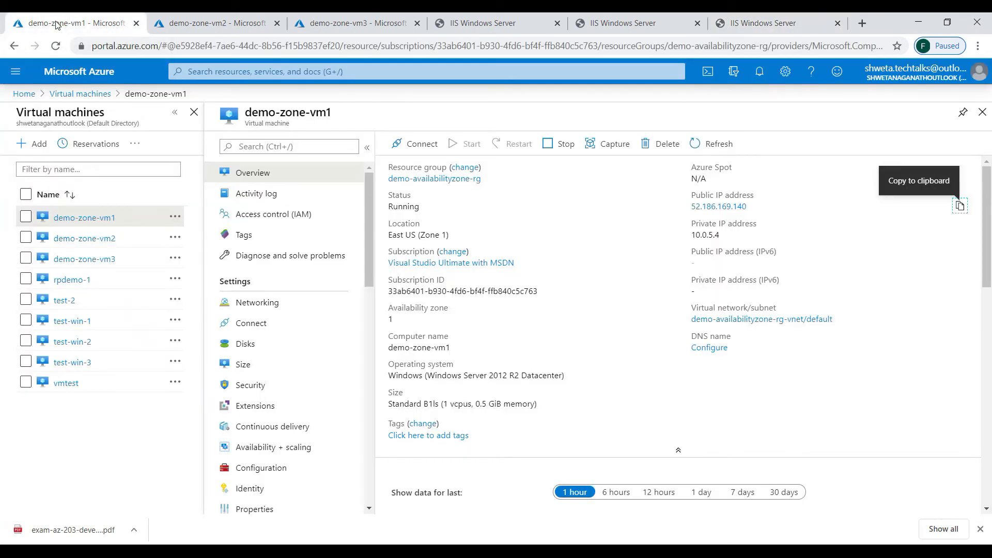
click(275, 148)
text(command)
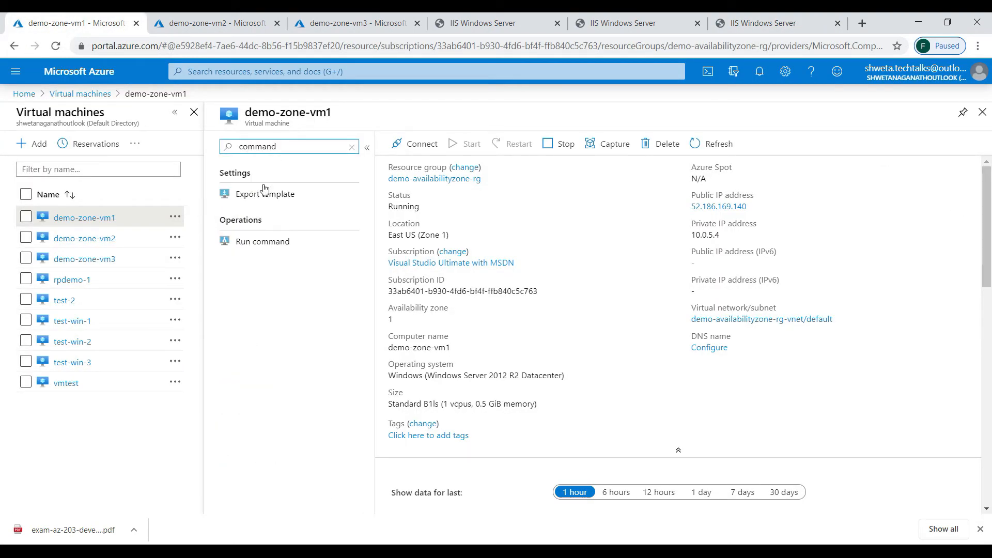
click(263, 241)
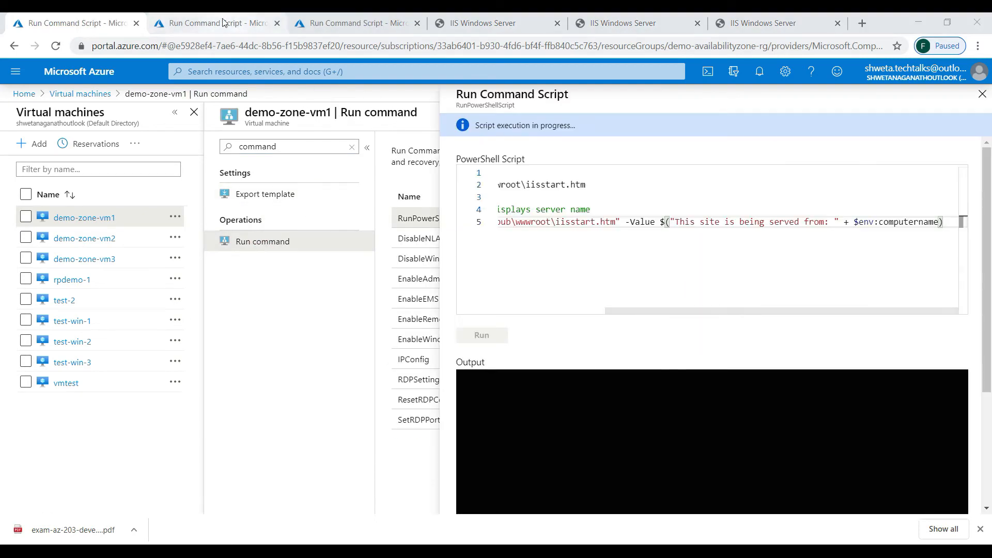
- Move between the vm1, vm2 and vm3 run-command script pages
click(217, 23)
click(357, 23)
click(107, 25)
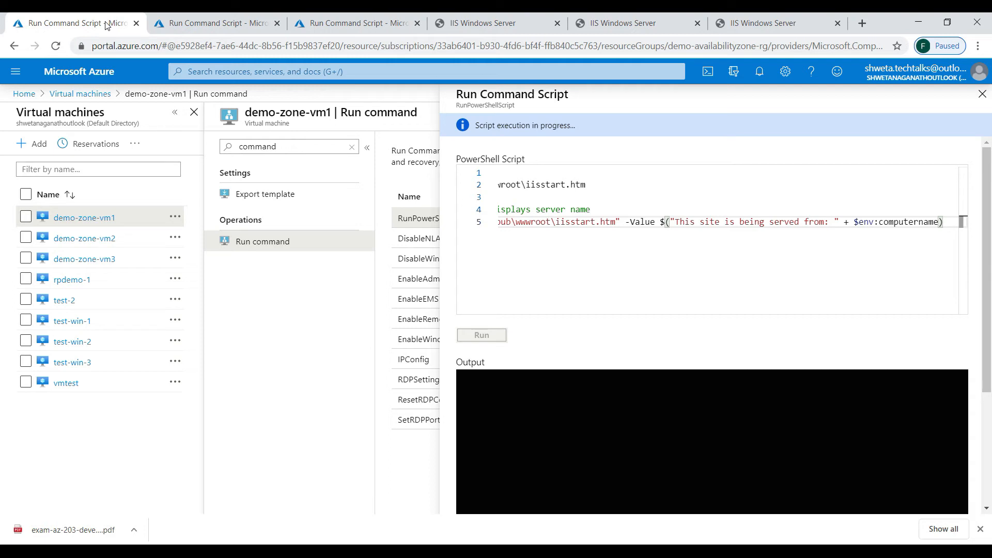
click(187, 18)
click(357, 23)
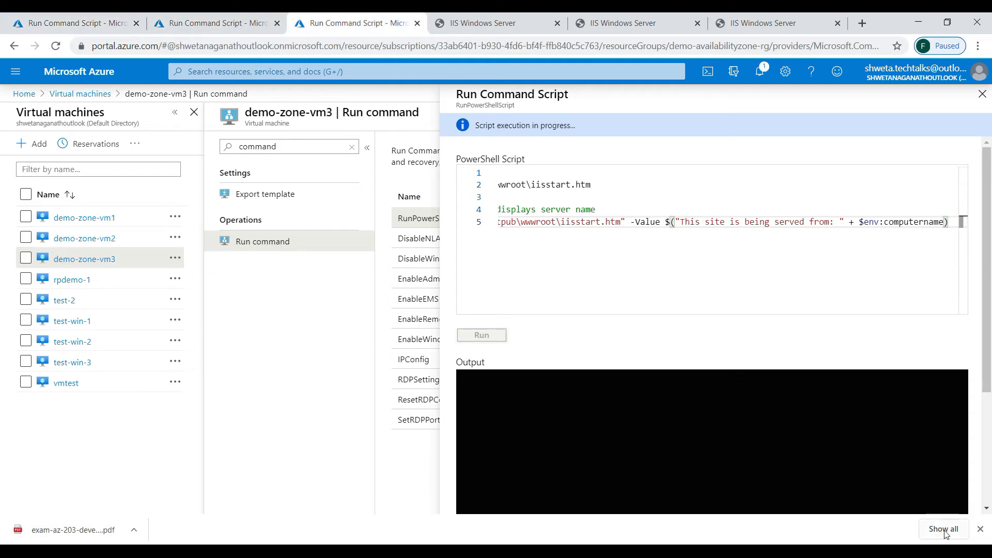
click(83, 24)
- Check the iisstart.htm script results: vm1 and vm2 completed, vm3 still running
click(233, 23)
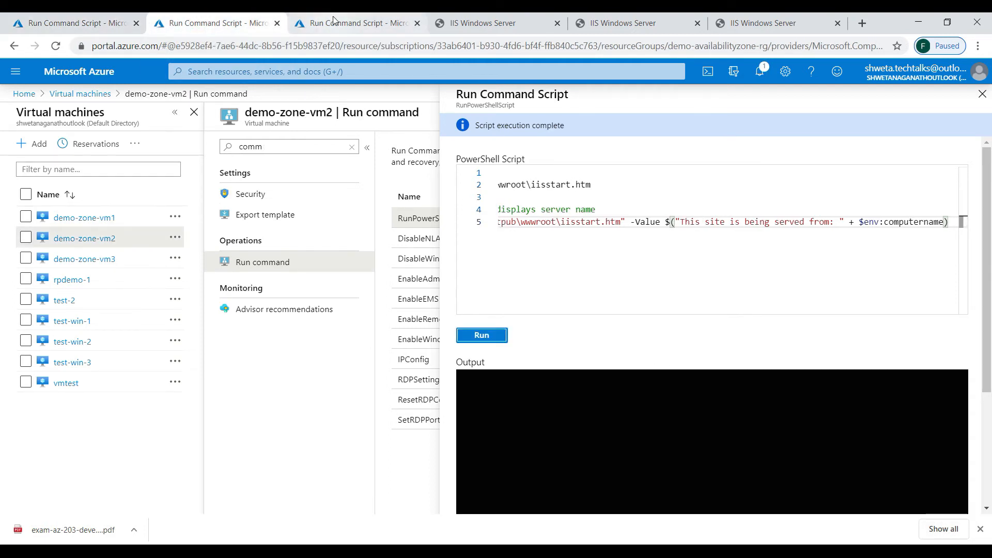
click(319, 20)
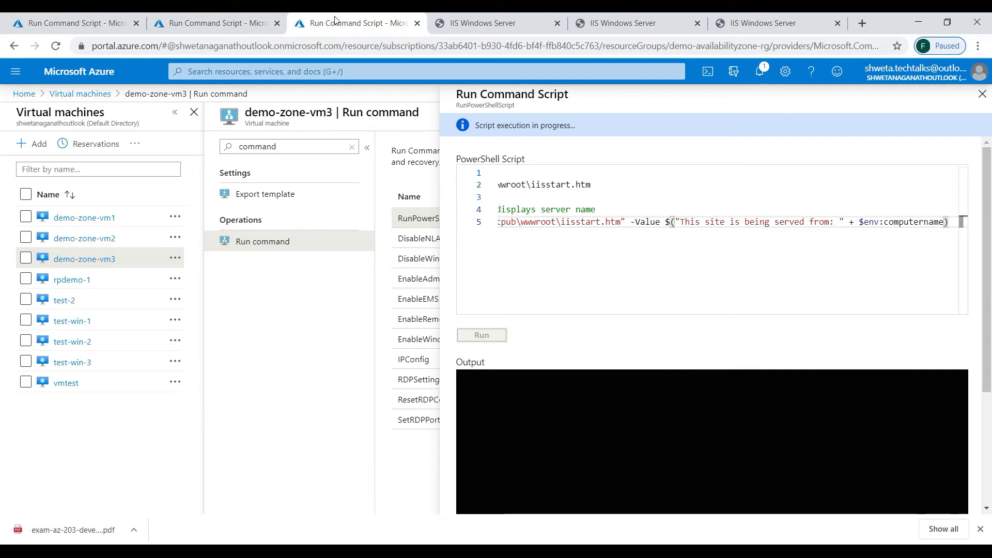
click(92, 25)
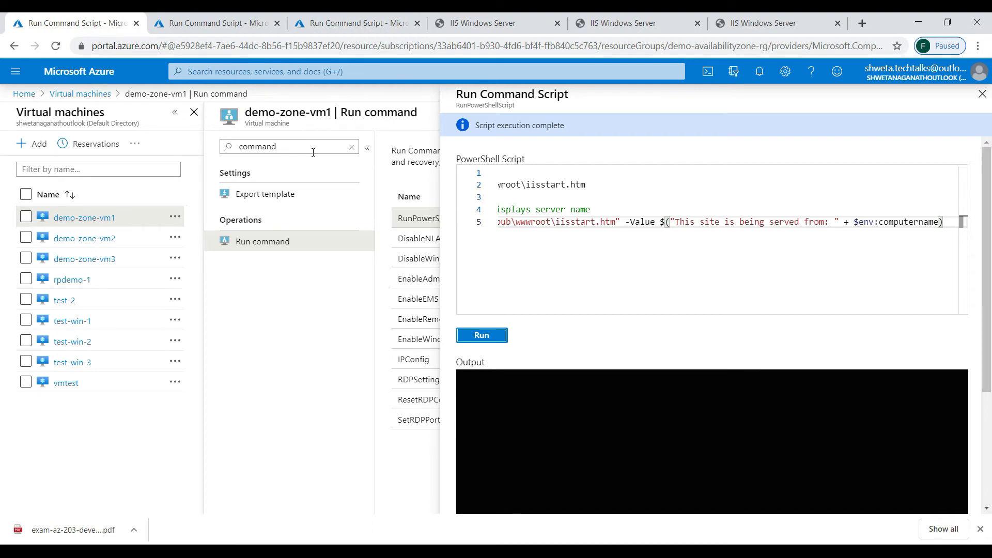
click(319, 114)
click(218, 24)
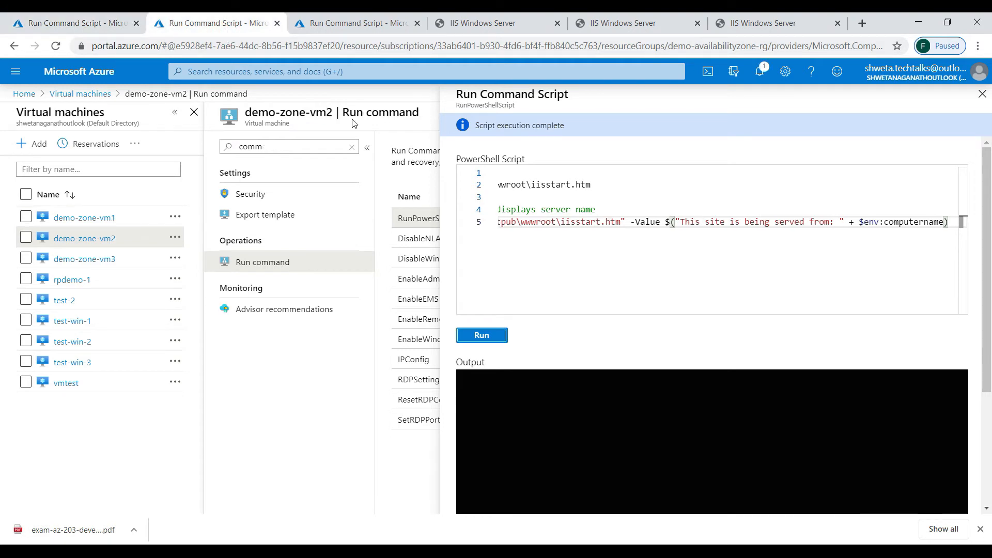
click(334, 26)
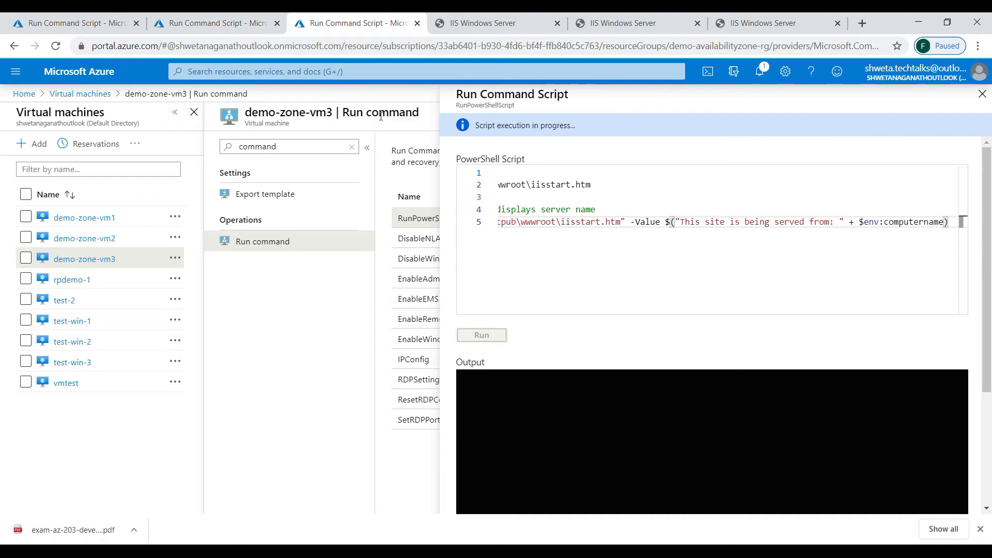
click(466, 25)
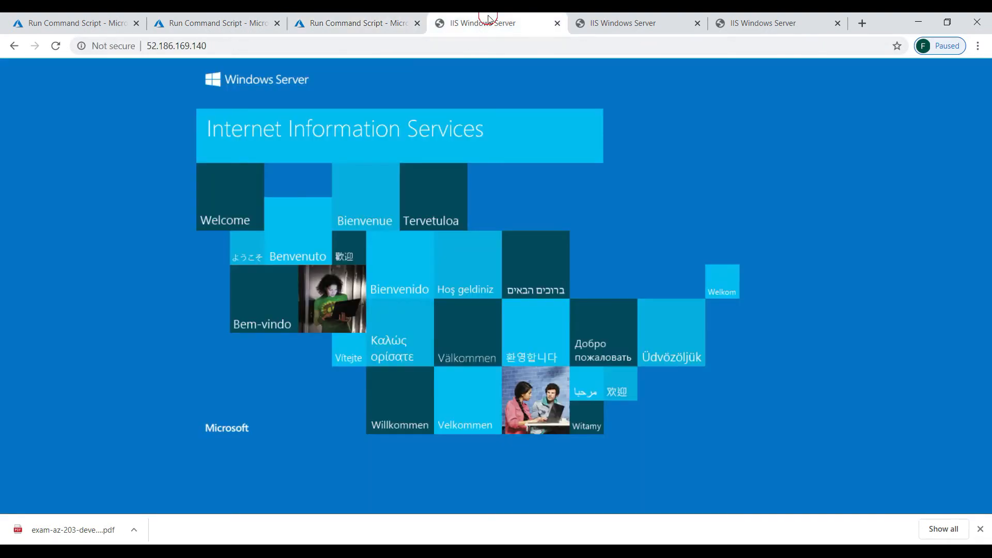
- Reload the vm1 and vm2 addresses so each page names its server
click(424, 44)
key(Return)
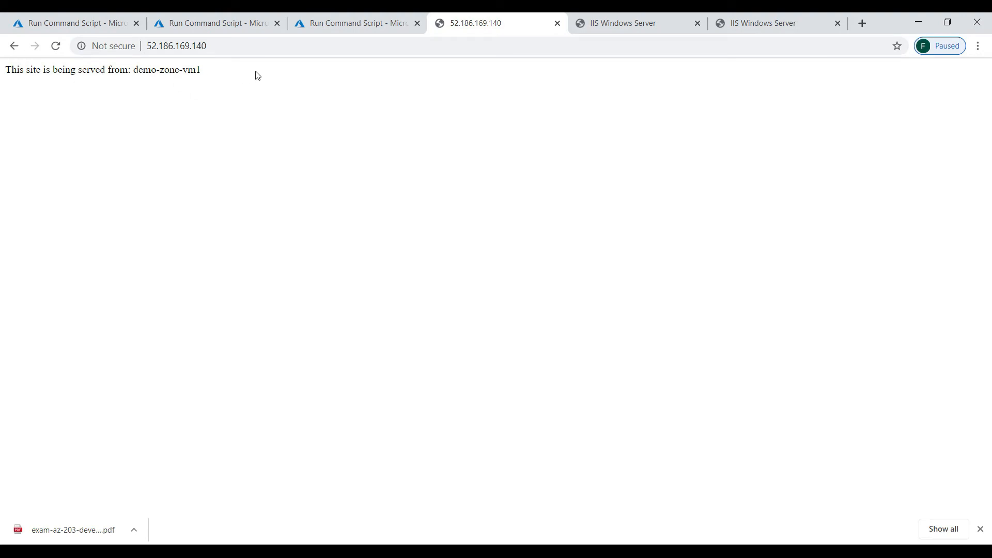
click(623, 23)
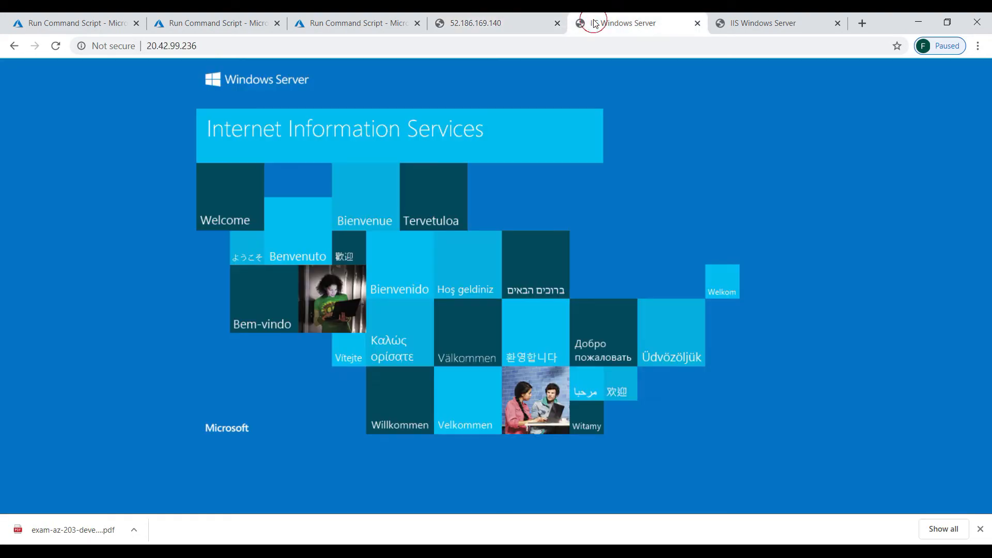
click(534, 39)
key(Return)
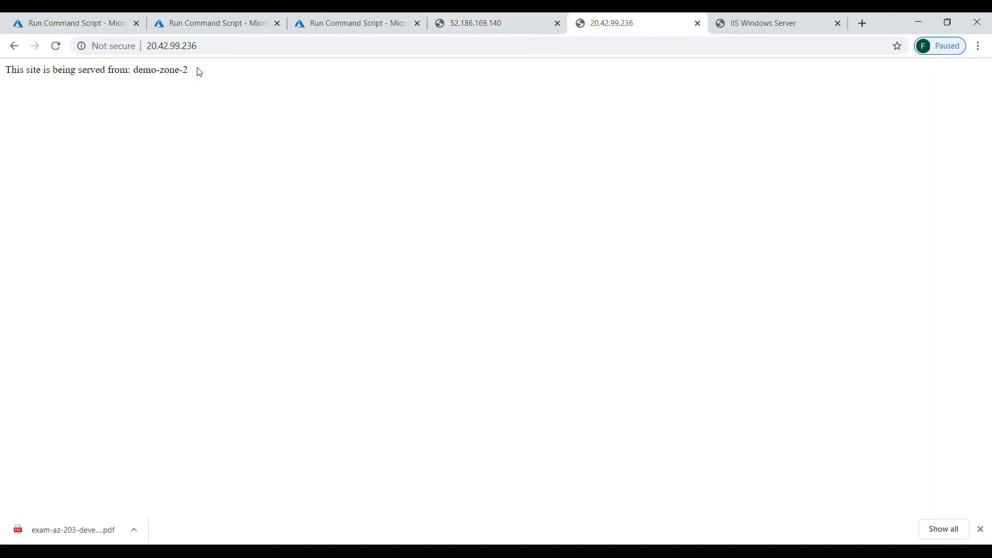
- Reload vm3's page and reopen 20.42.115.94 in a new tab, then return to vm3's script
drag(753, 29, 725, 46)
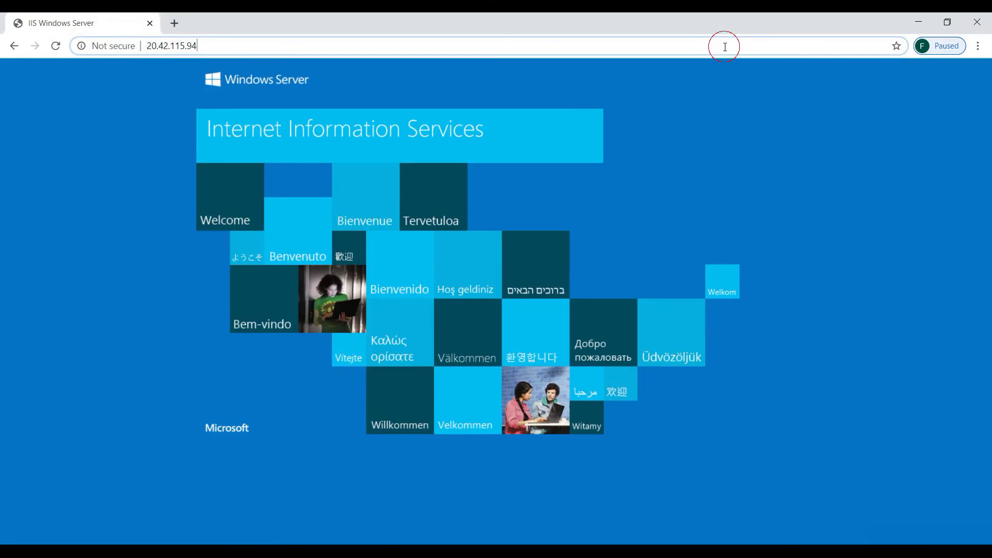
click(725, 47)
key(Return)
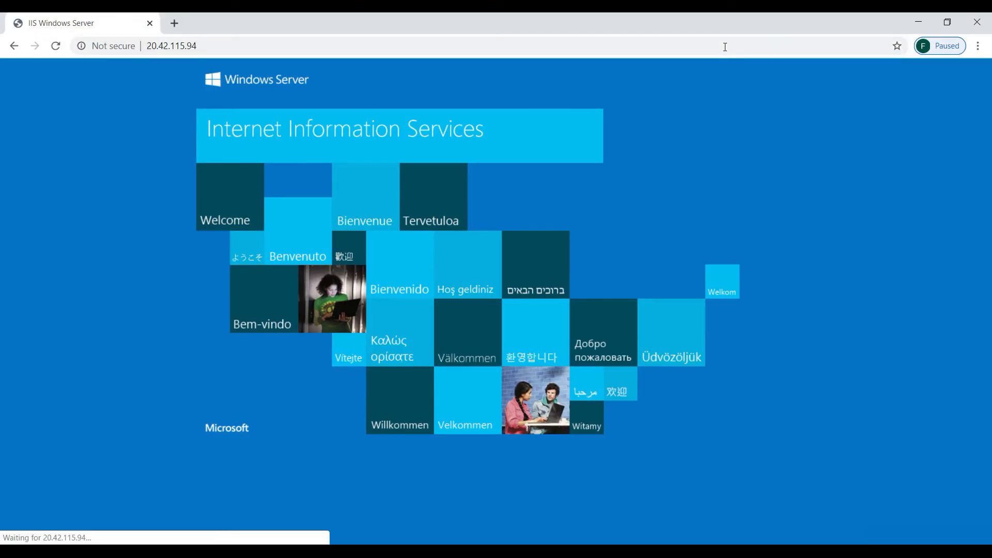
click(756, 46)
click(756, 47)
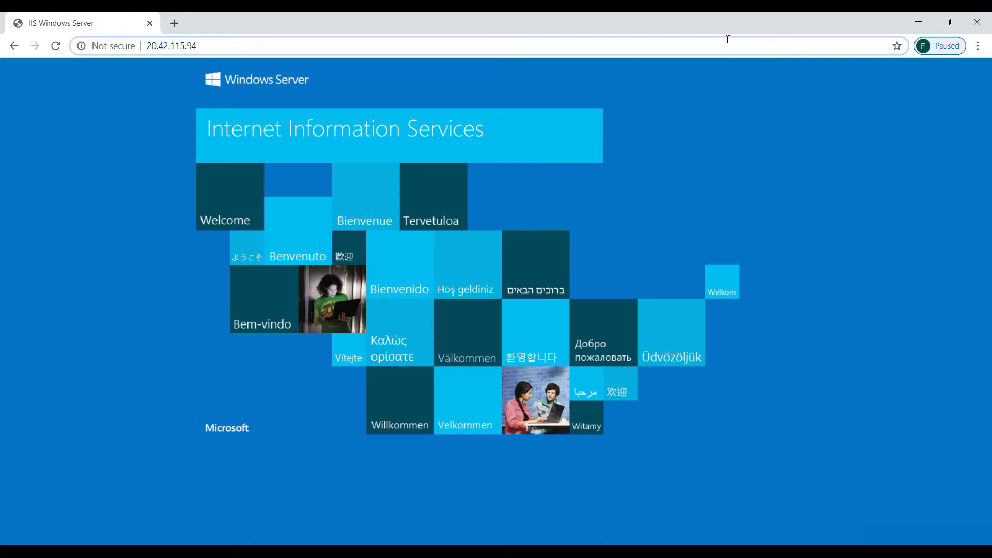
key(ctrl+a)
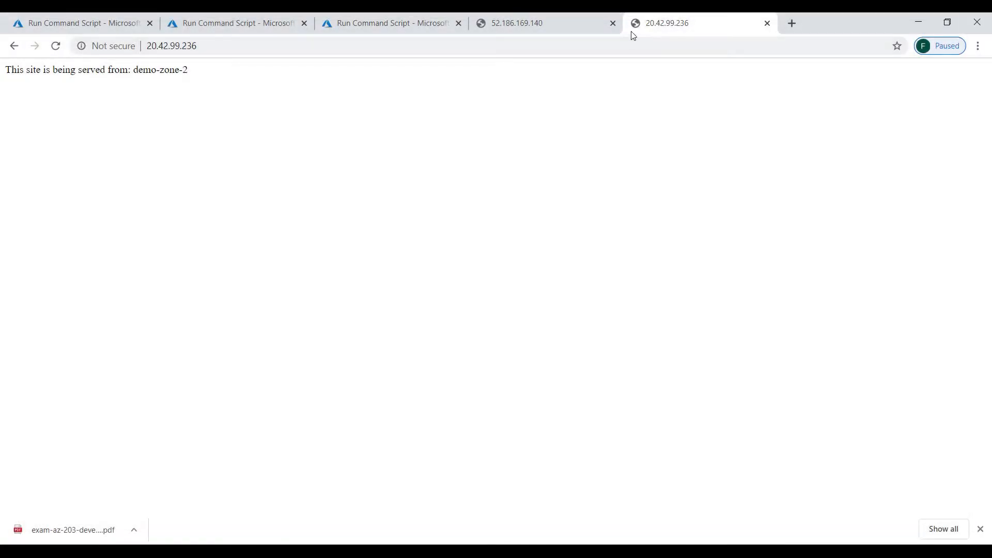
click(794, 22)
key(ctrl+v)
key(Return)
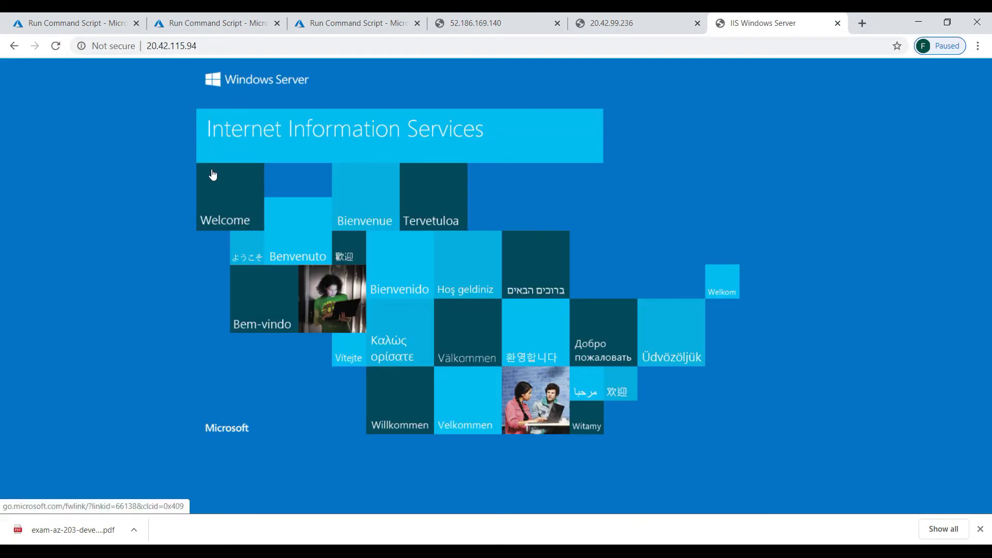
click(342, 29)
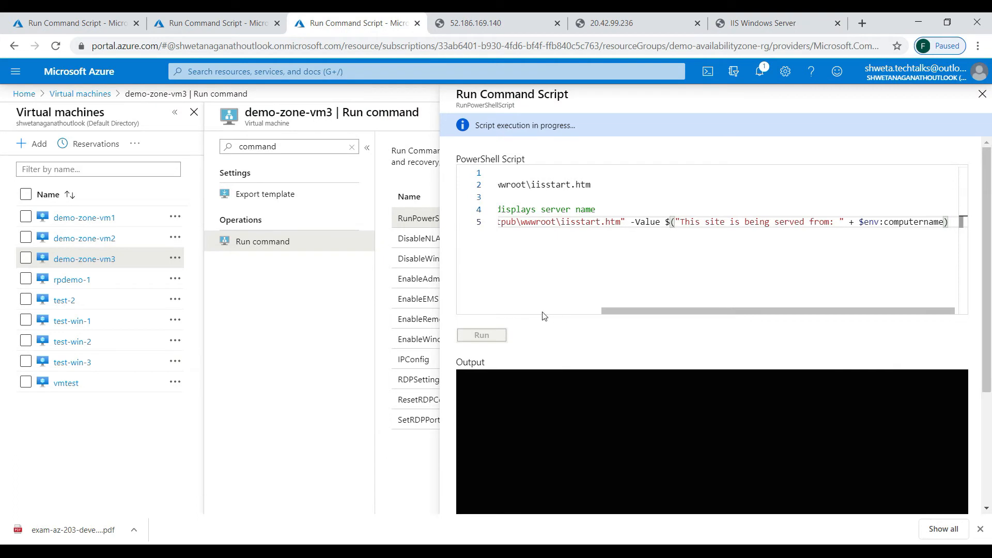
- Review vm3's script, then reload 20.42.115.94 to see it served from demo-zone-vm3
click(529, 311)
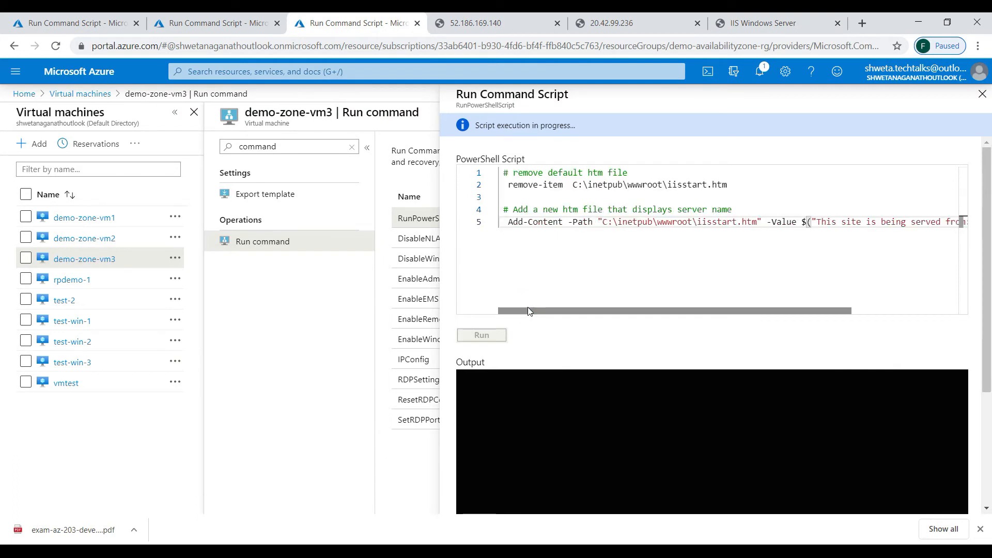
click(481, 308)
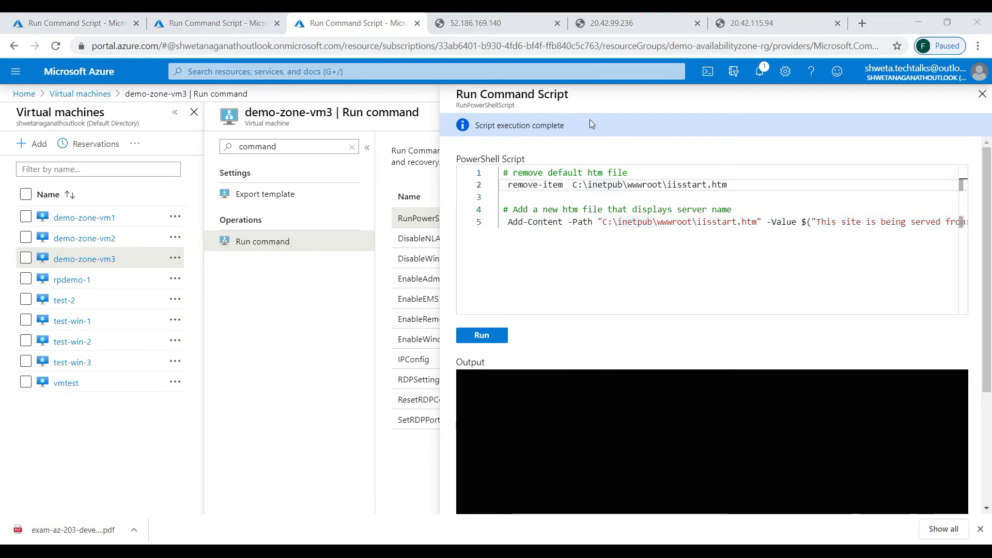
click(752, 22)
click(705, 46)
key(Return)
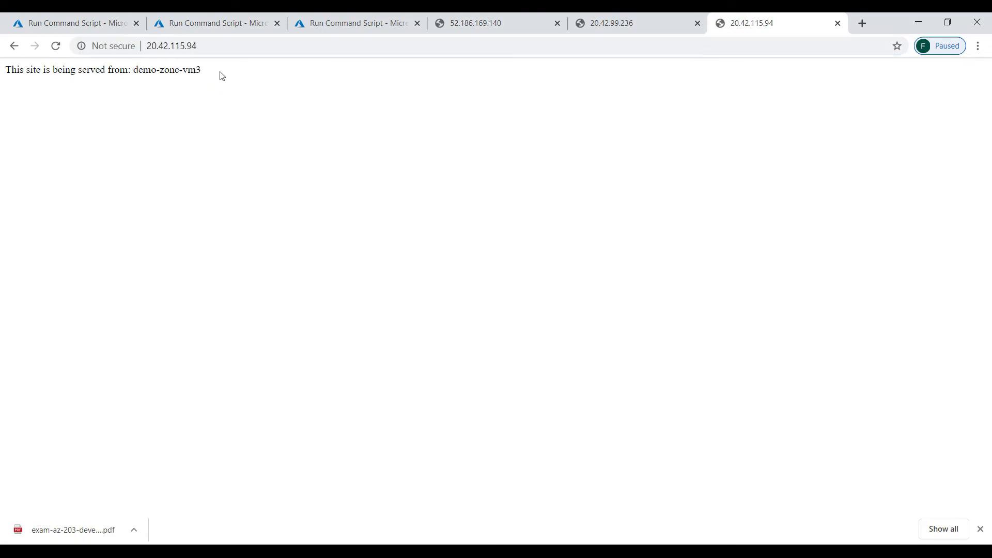
- Compare the 20.42.99.236 (demo-zone-2) and 20.42.115.94 (demo-zone-vm3) pages
click(478, 23)
click(628, 27)
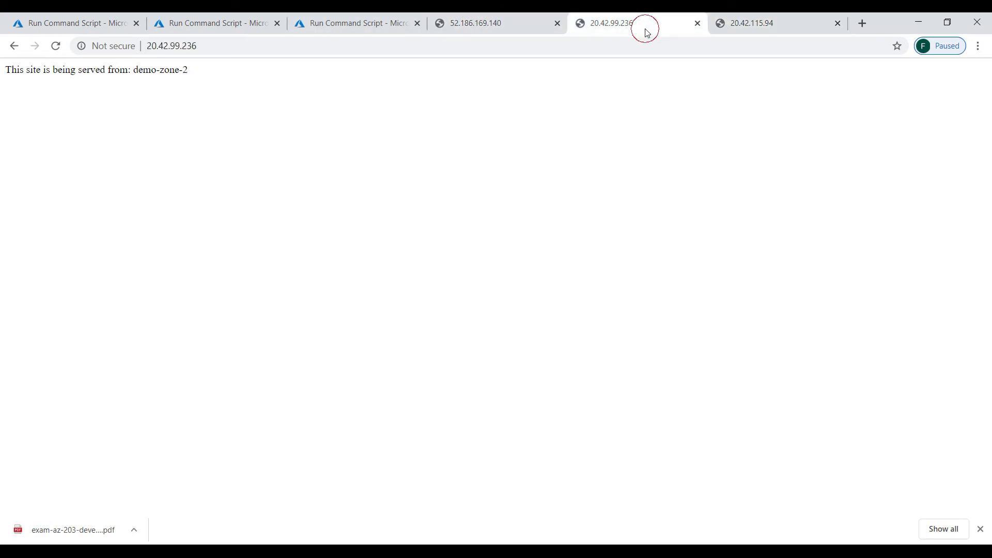
click(763, 27)
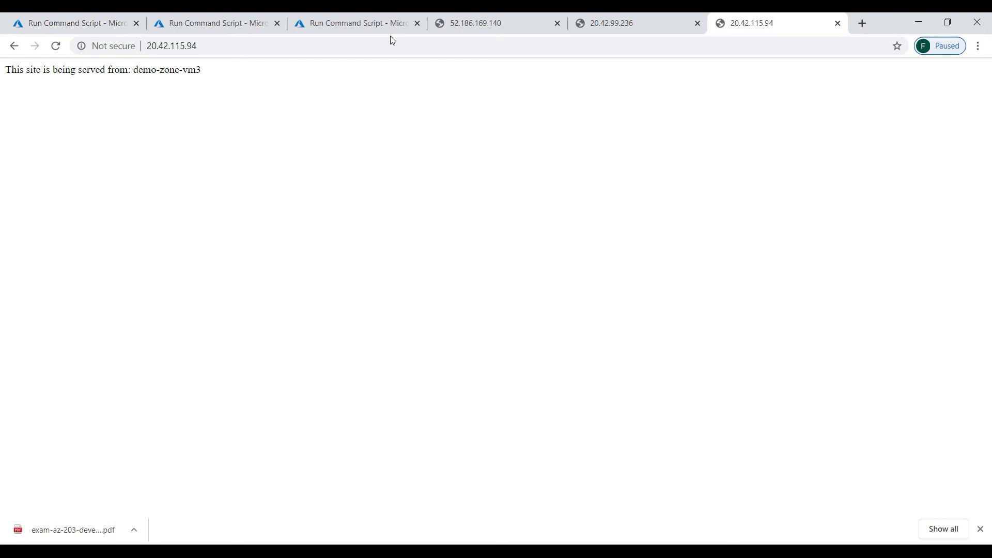
- Find Load balancers by searching 'load b' and start creating a new one
click(25, 24)
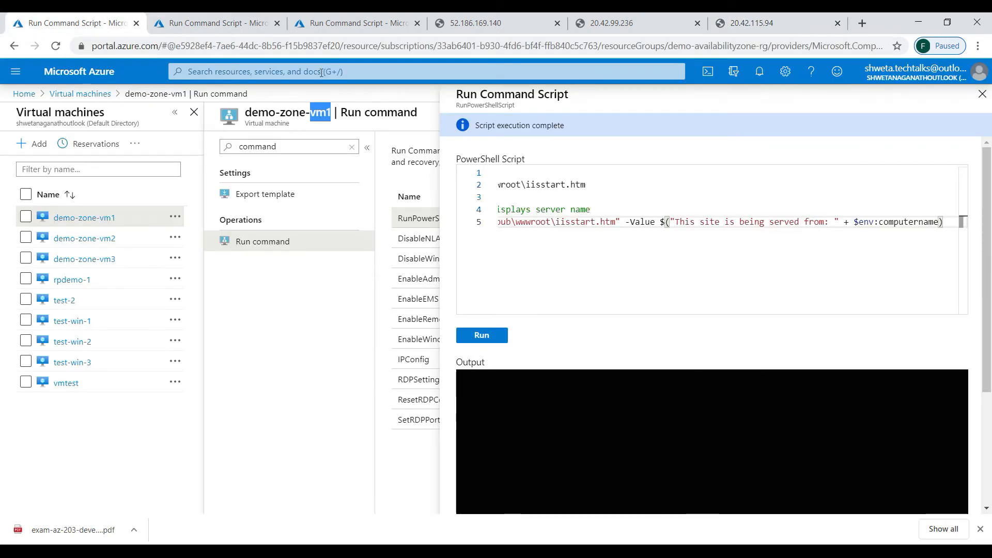
click(321, 72)
text(load b)
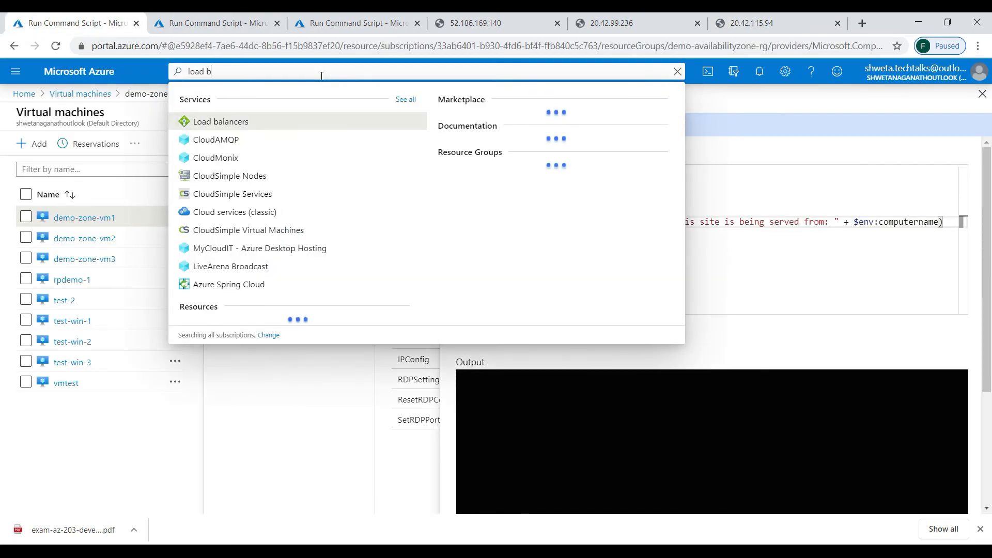
click(238, 122)
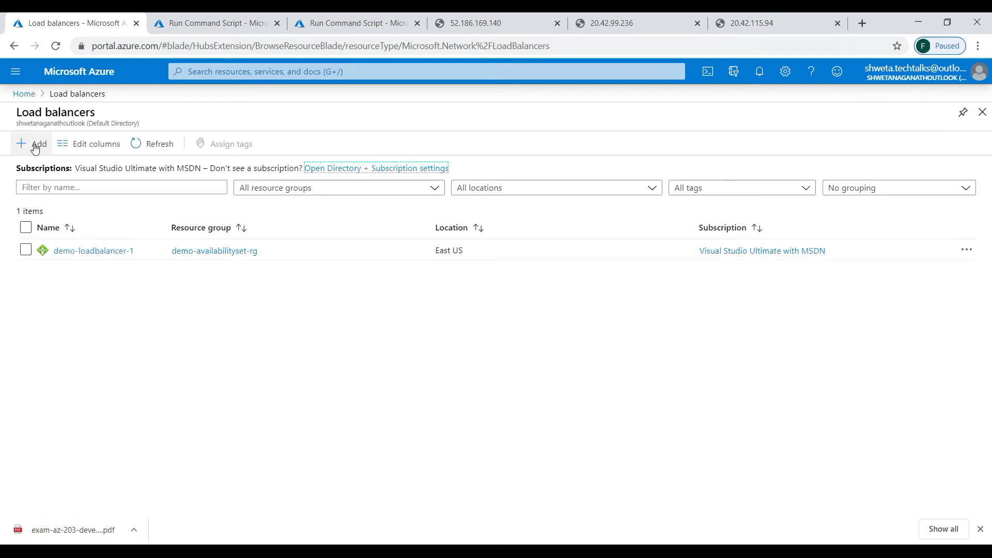
click(34, 147)
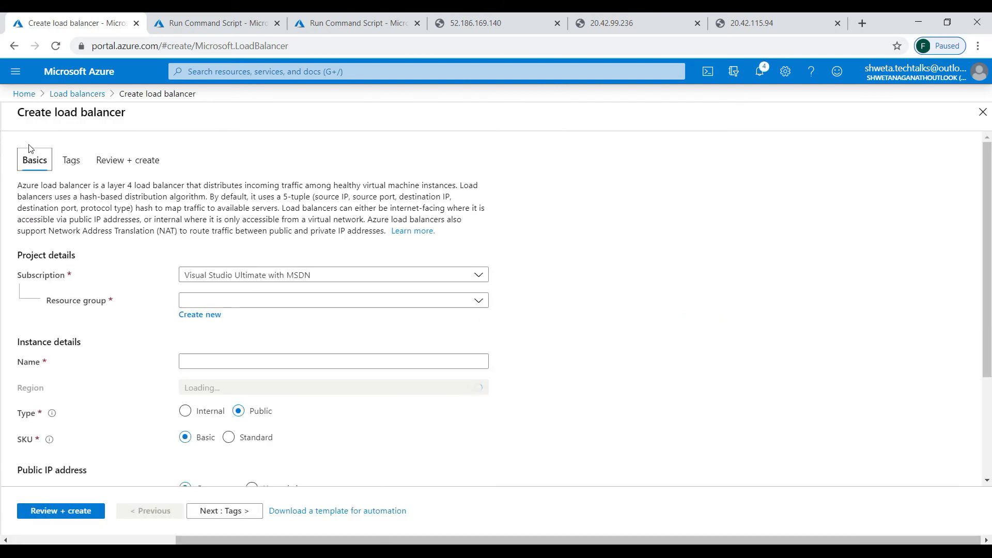
- Set resource group demo-availabilityzone-rg, name demo-loadbalancer-zone1 and region East US
click(249, 301)
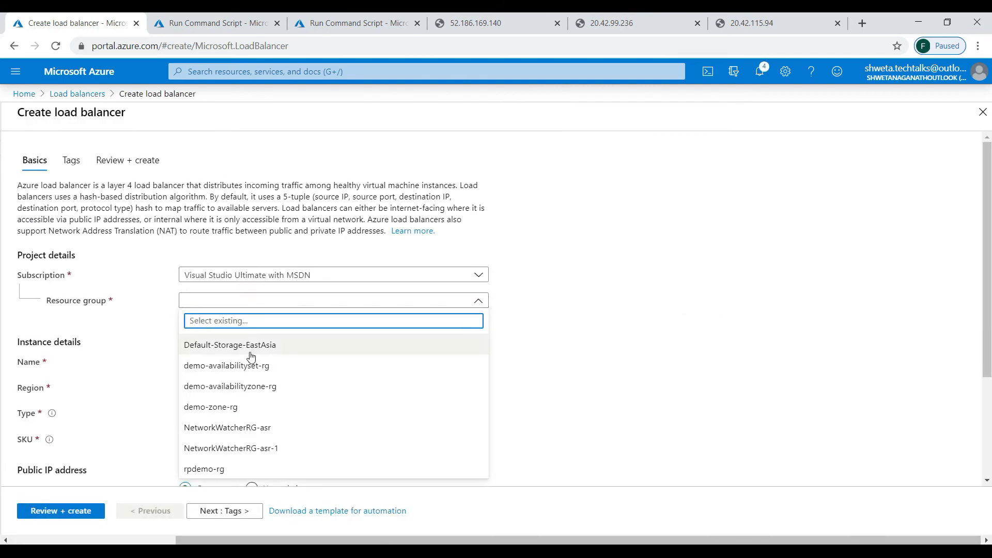
click(289, 385)
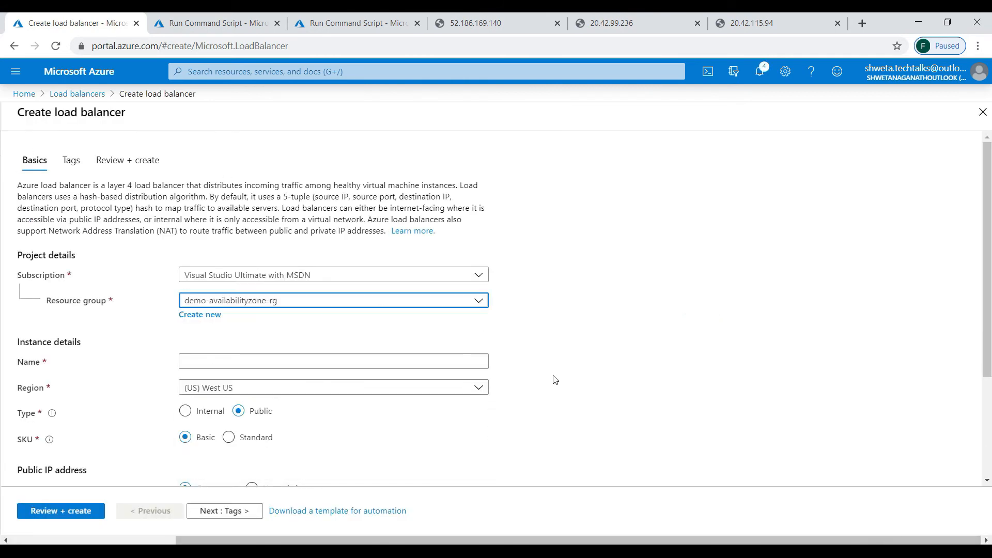
click(405, 360)
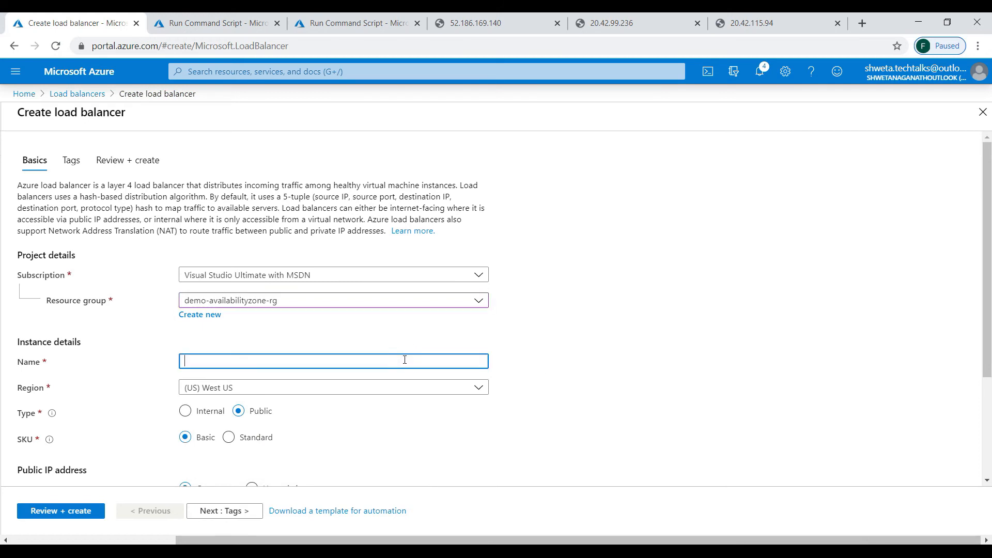
text(loadbalancer-zone-1)
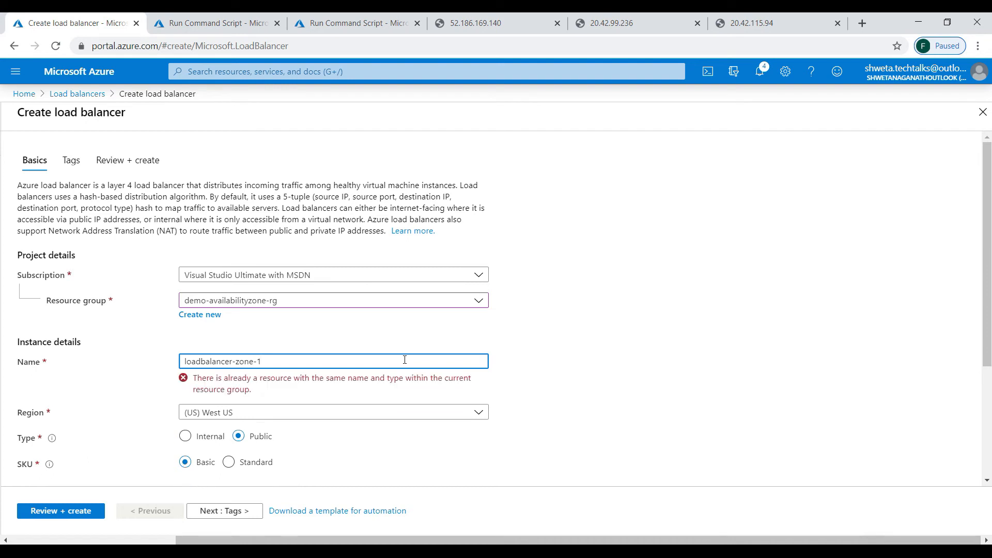
key(BackSpace)
click(185, 361)
text(demo-)
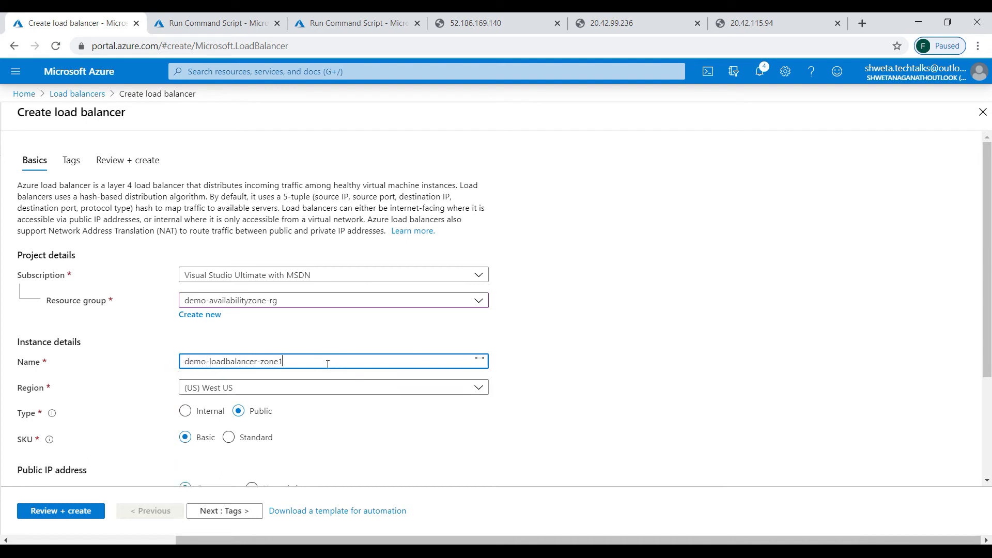
click(248, 387)
click(241, 230)
click(592, 341)
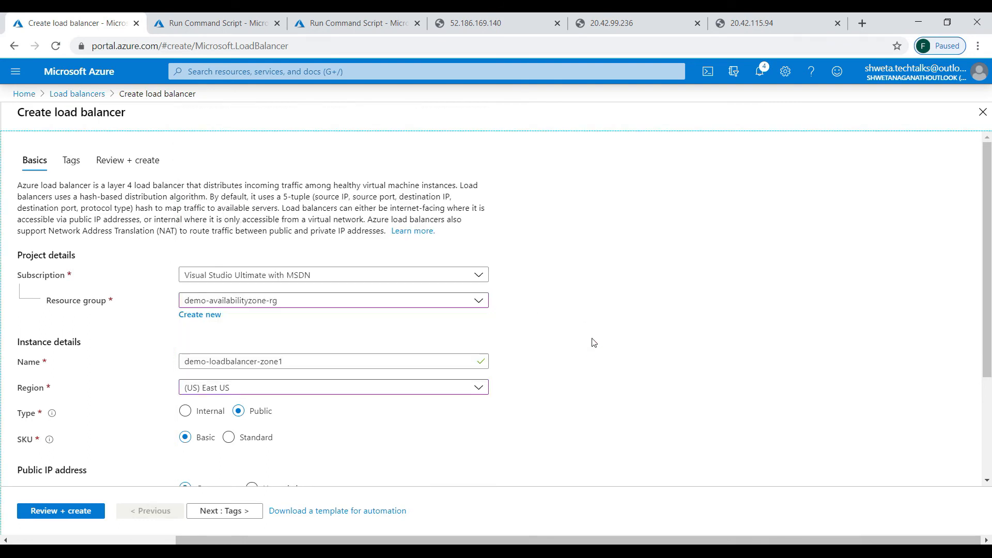
- Choose the Standard SKU with a new zone-redundant public IP named loadbalancerpip
scroll(594, 343, down, 2)
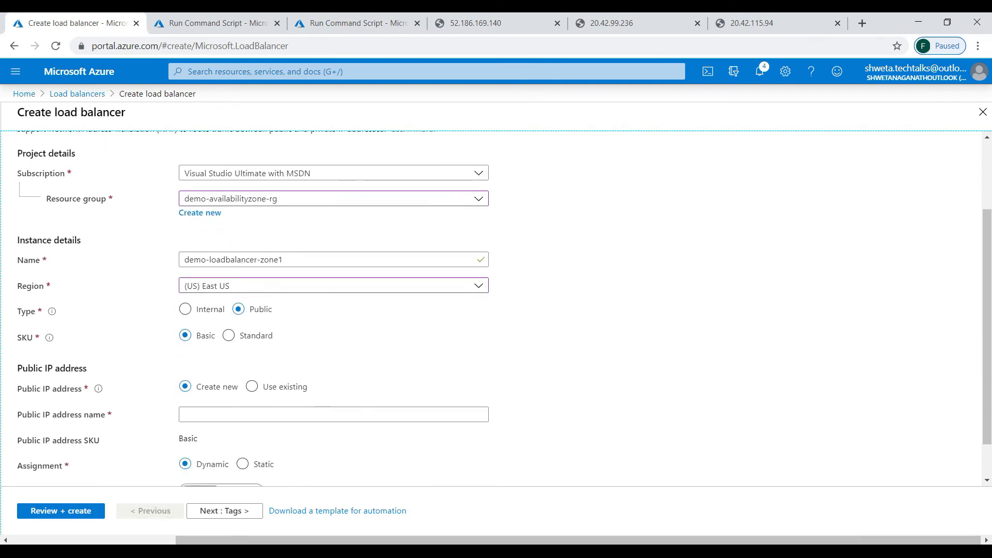
click(228, 335)
scroll(592, 310, down, 2)
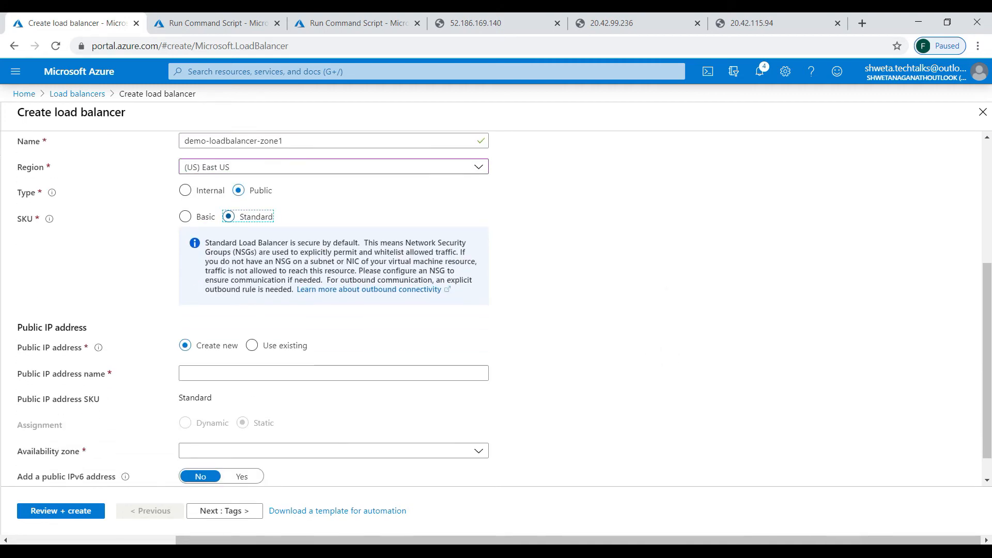
click(264, 373)
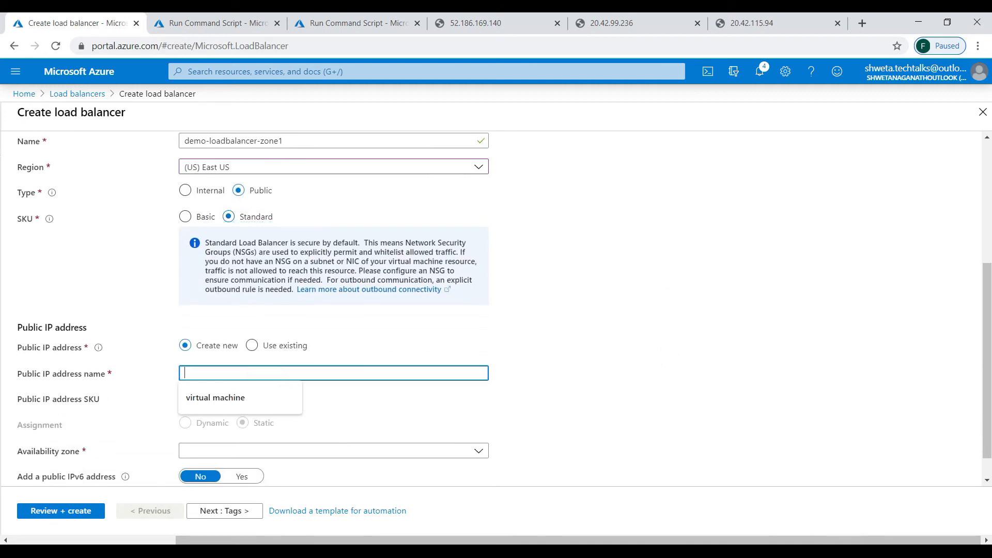
text(loadbalancerpip)
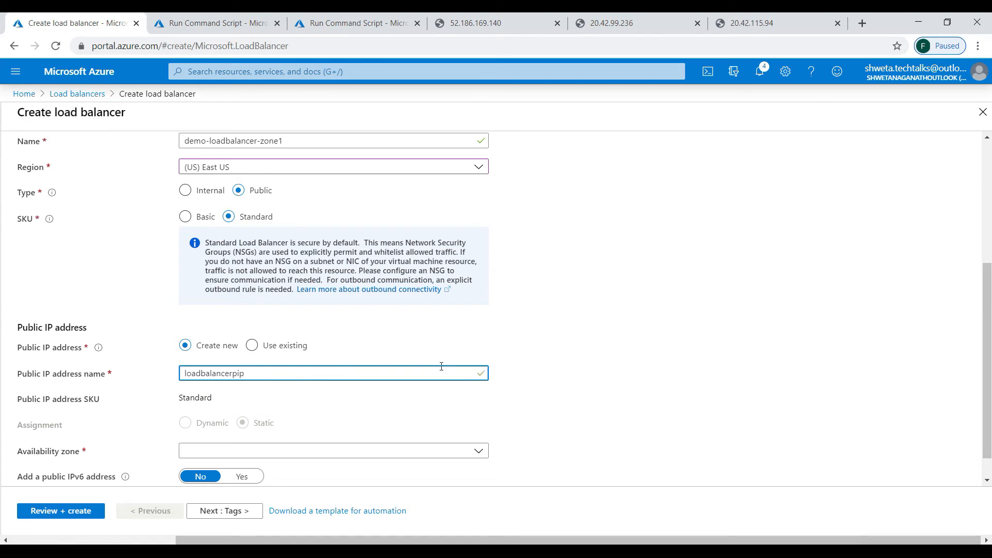
click(279, 453)
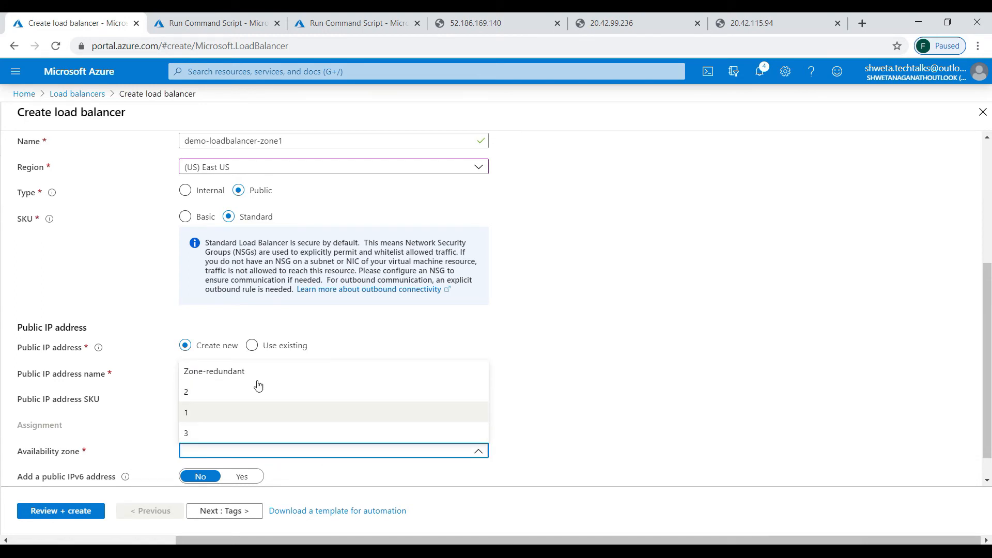
click(250, 370)
click(662, 381)
- Validate the load balancer settings and create it
scroll(662, 380, down, 1)
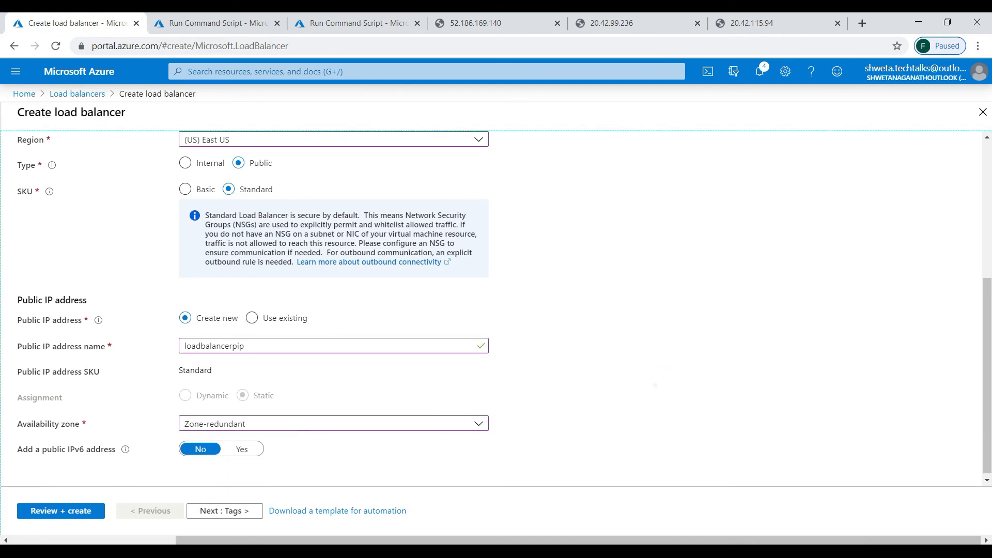
click(61, 511)
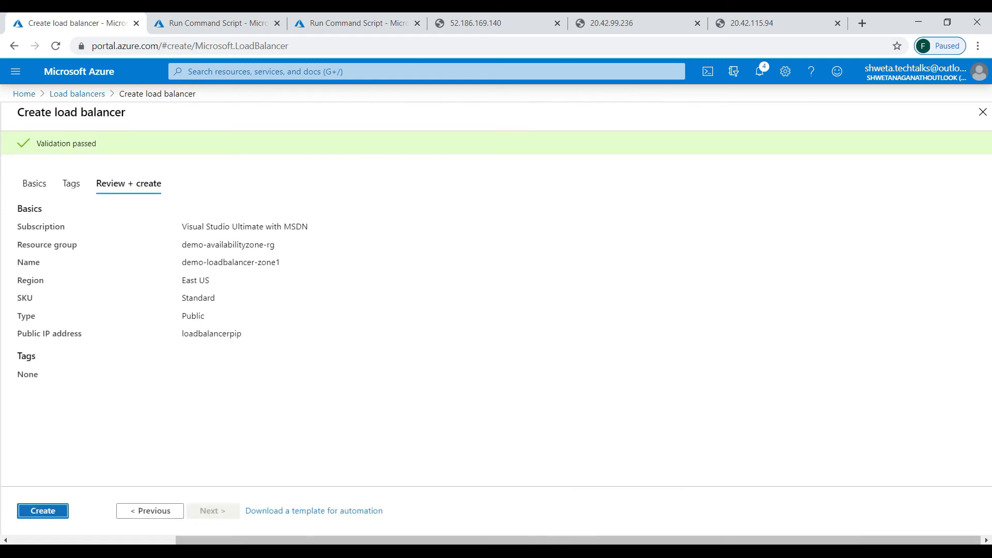
click(43, 511)
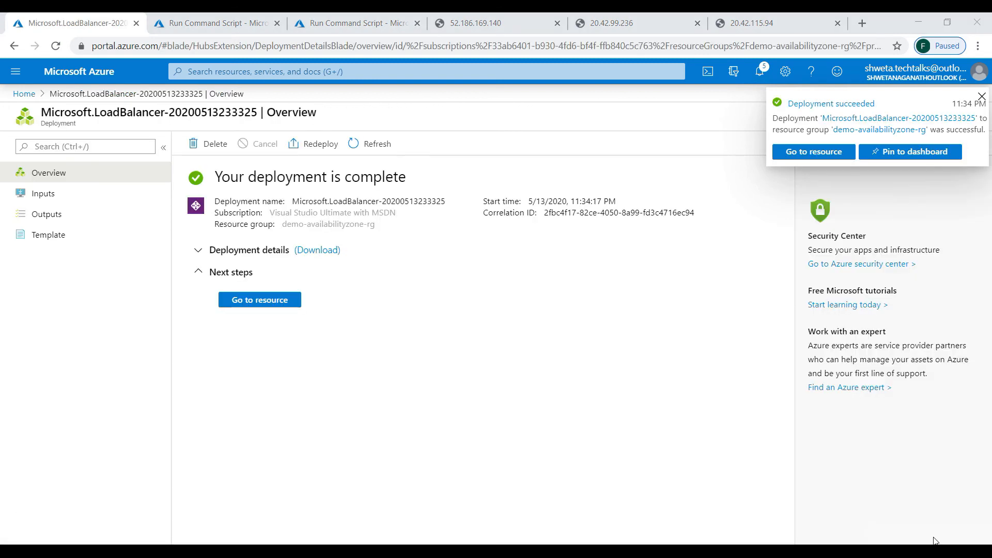
- Start a new backend pool, backendpool1, on the demo-availabilityzone-rg-vnet network
click(283, 300)
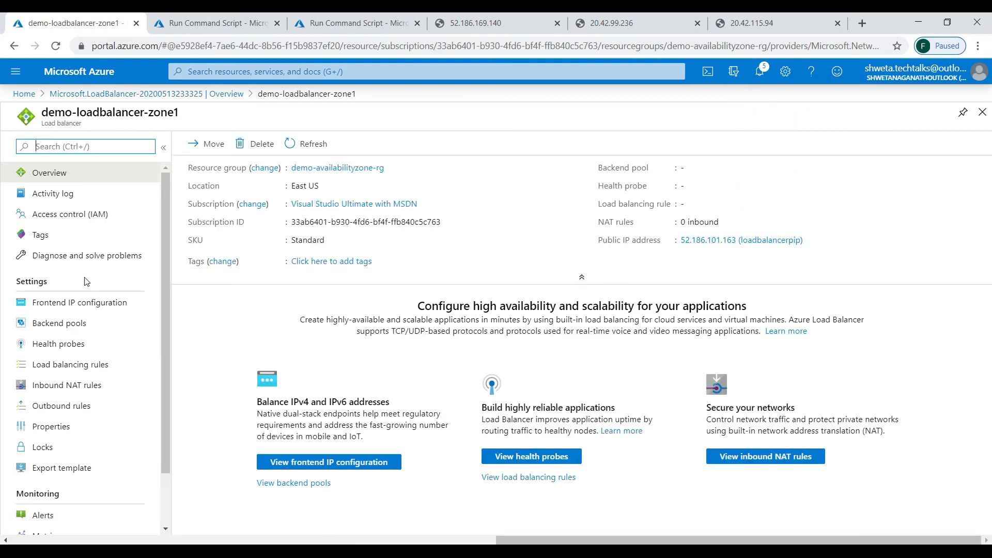
click(79, 325)
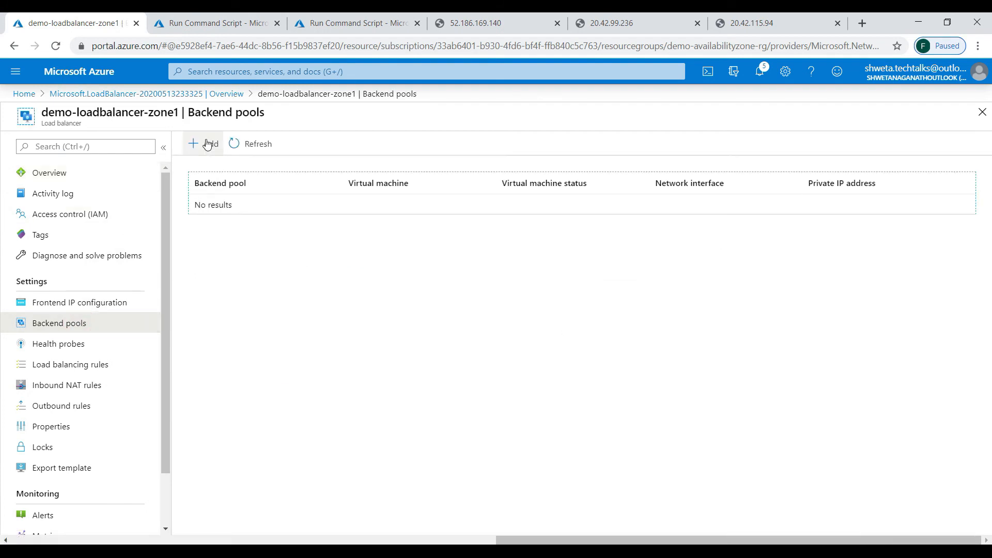
click(207, 143)
text(bacckendp)
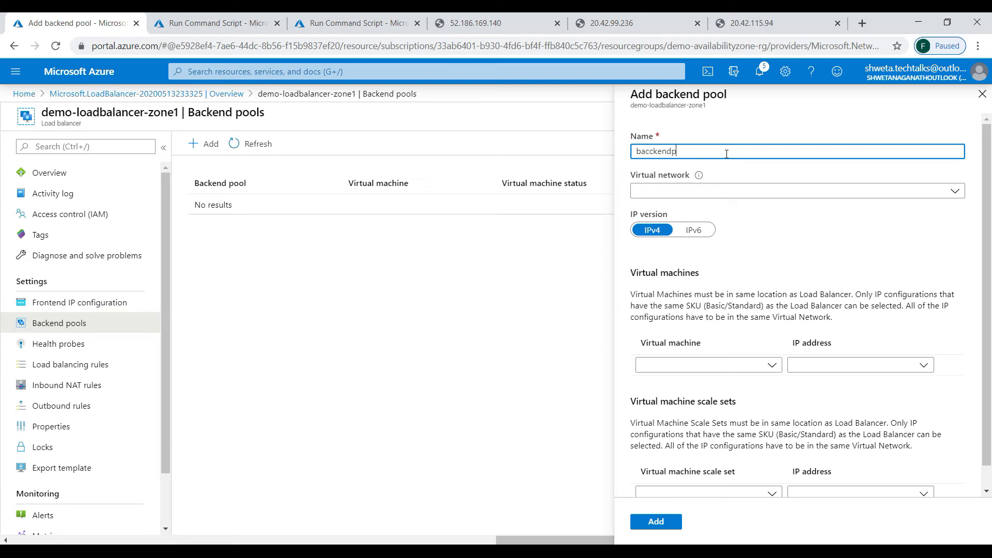
text(kendpo)
key(Tab)
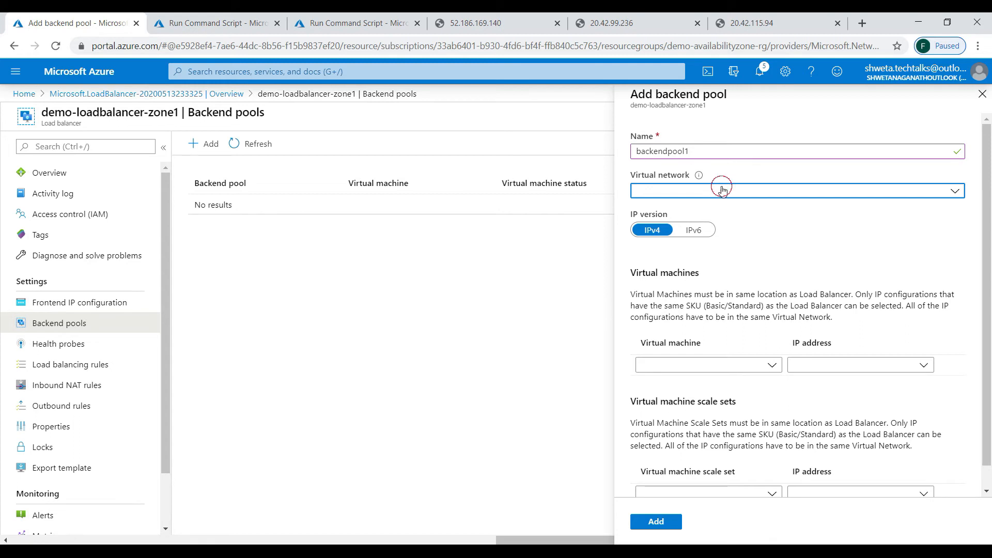
click(721, 187)
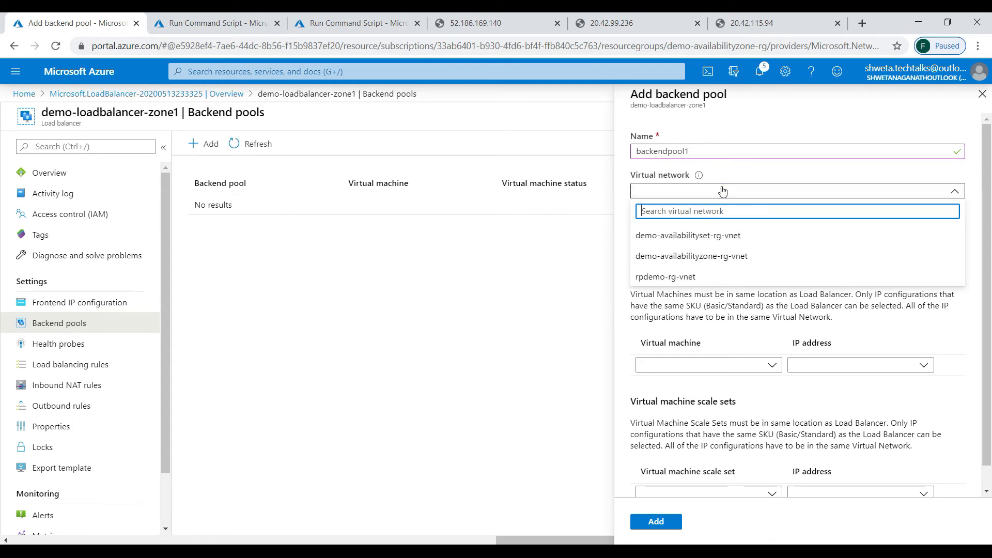
click(698, 257)
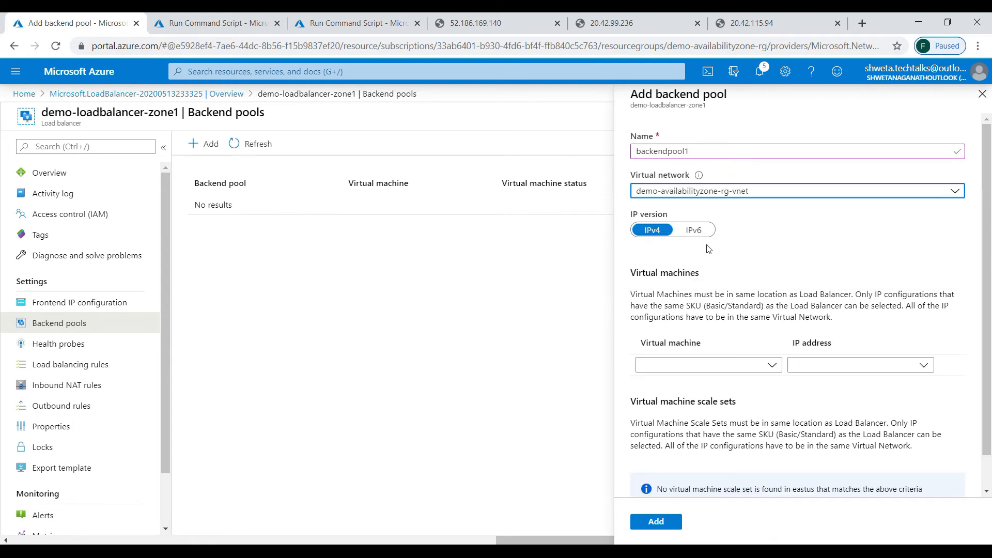
- Add demo-zone-vm1, vm3 and vm2 with ipconfig1 (10.0.5.4, 10.0.5.6, 10.0.5.5)
click(735, 367)
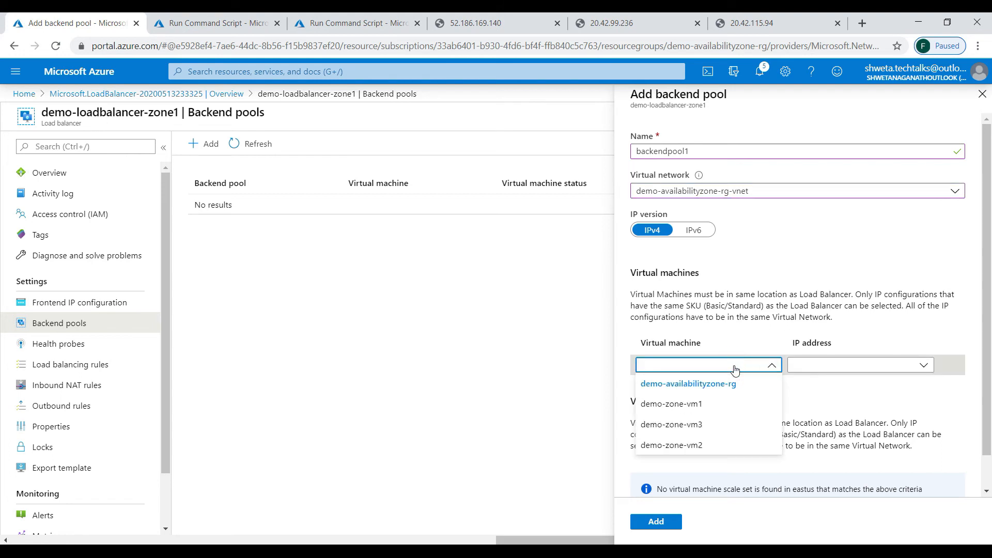
click(692, 404)
click(828, 372)
click(825, 383)
click(744, 385)
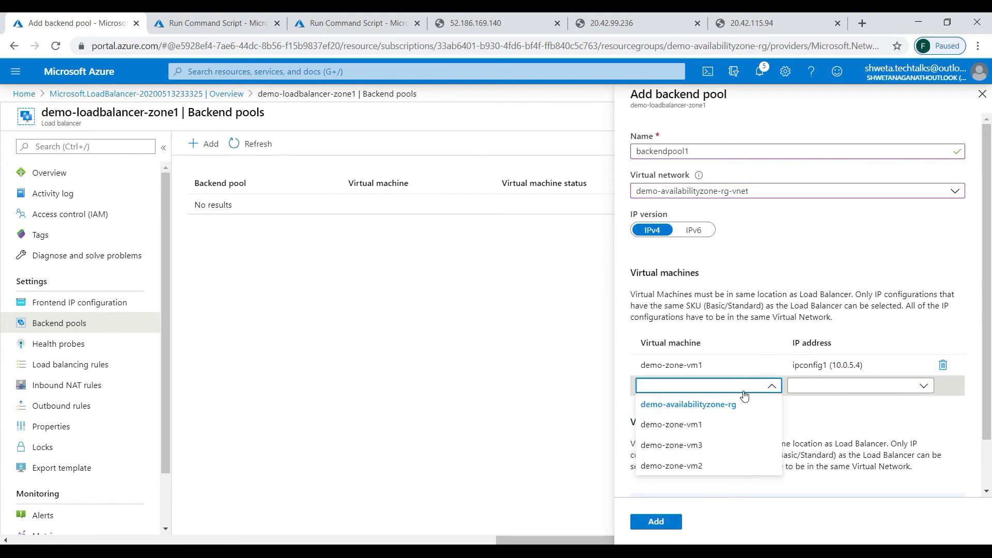
click(676, 443)
click(829, 391)
click(826, 404)
click(768, 406)
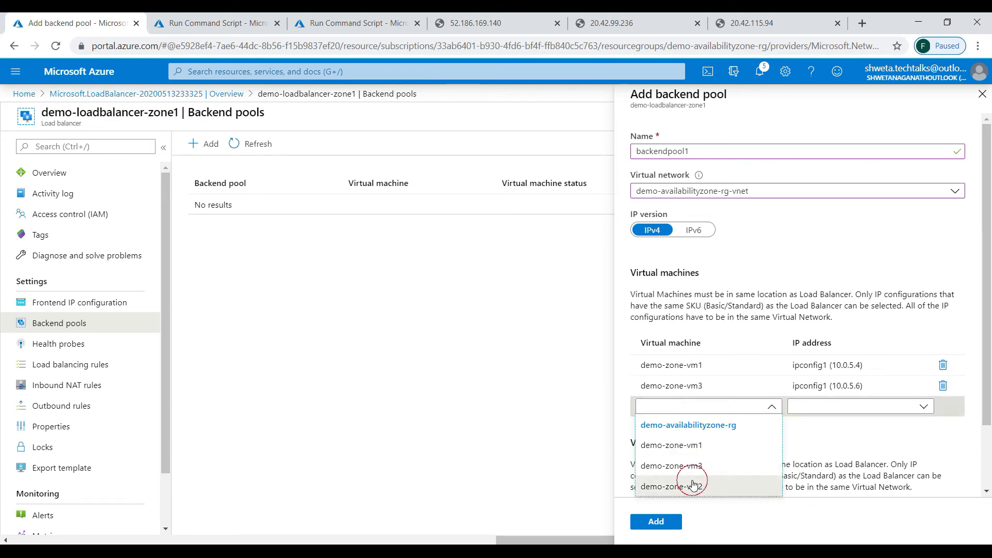
click(688, 486)
click(835, 407)
click(837, 426)
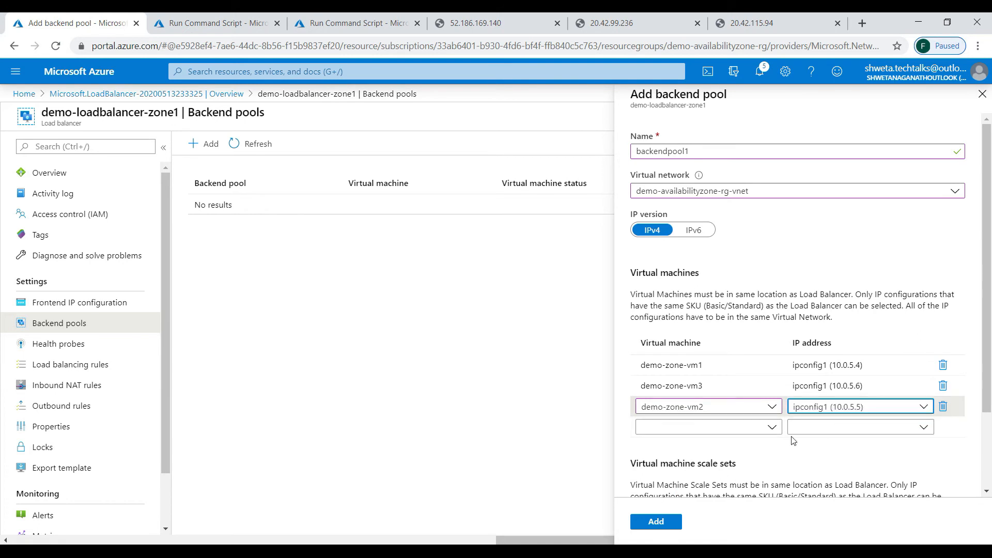
- Create backendpool1 and expand it to confirm all three VMs are Running
scroll(987, 451, down, 1)
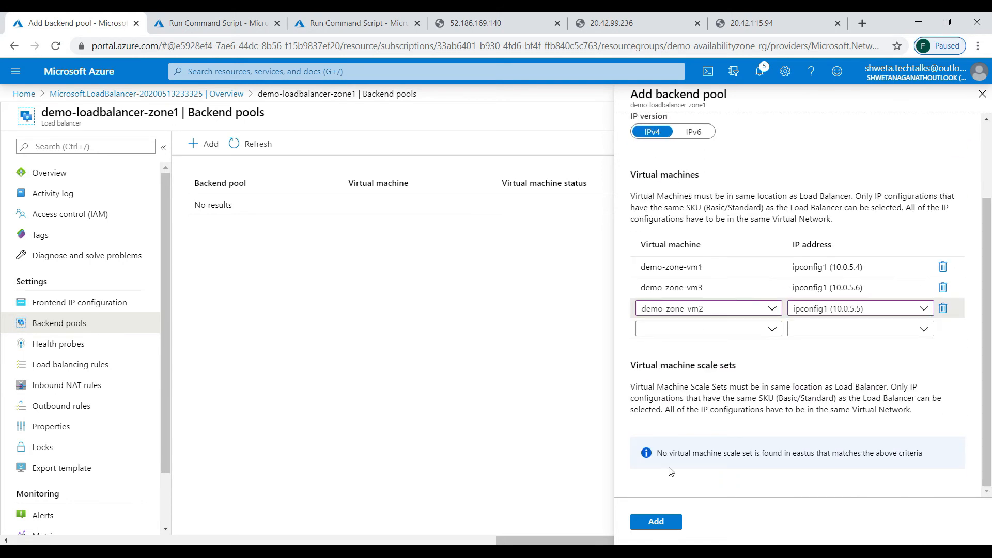
click(654, 519)
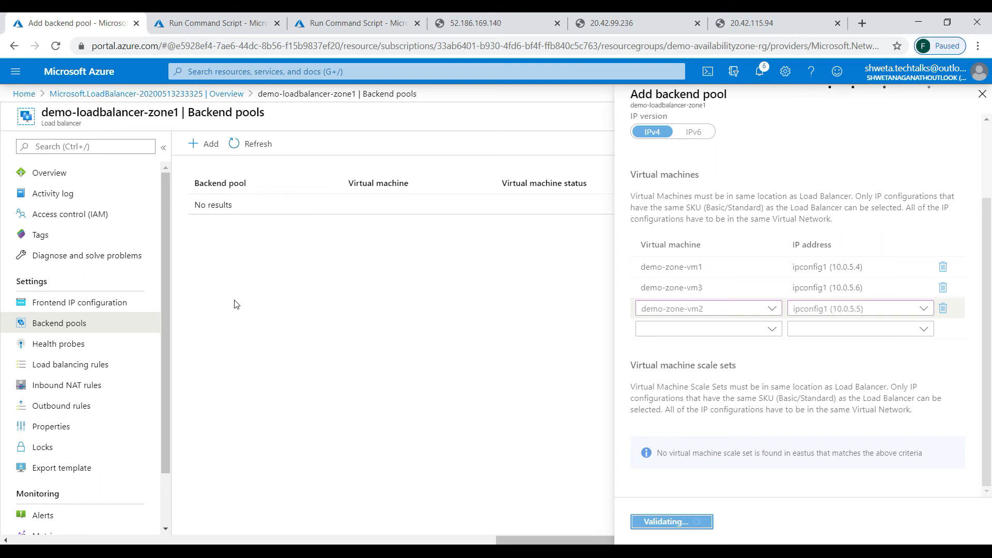
click(980, 97)
click(199, 205)
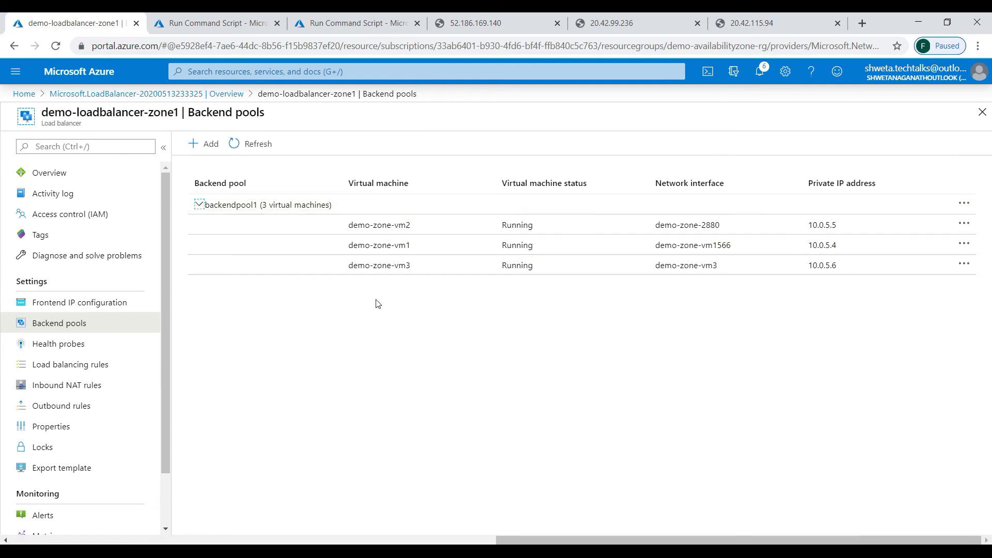
- Create the zonalhealthprobe health probe on TCP port 80
click(60, 346)
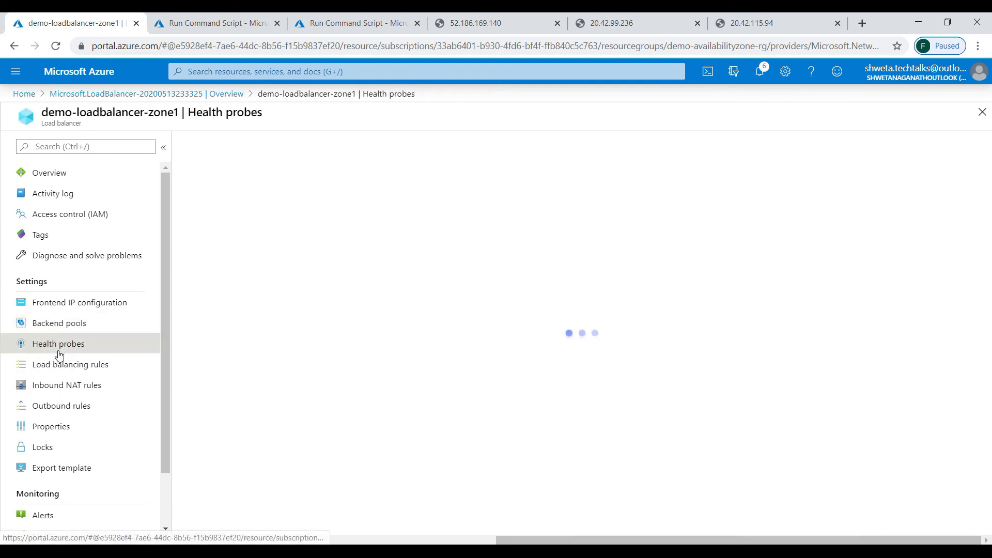
click(207, 146)
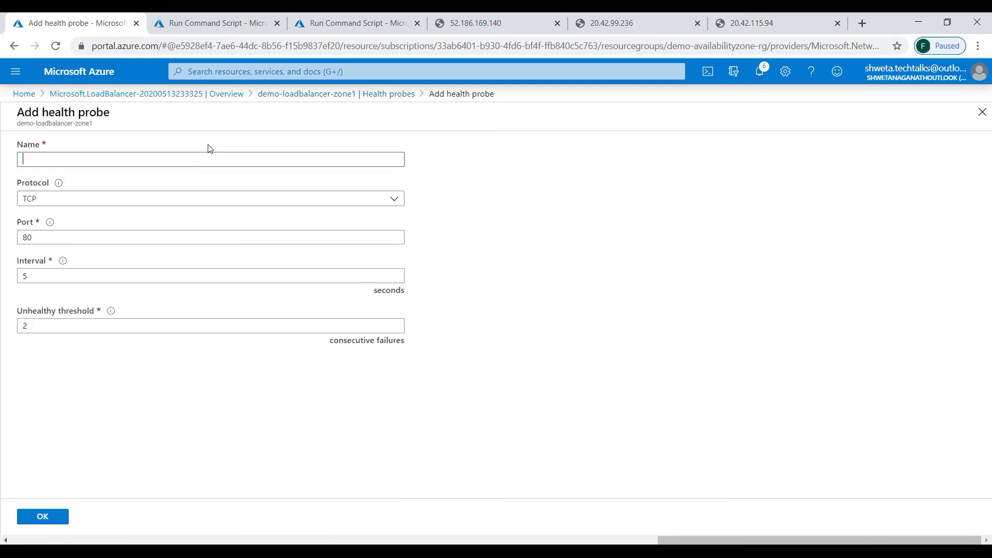
text(zone)
text(alhealthprobe)
key(Tab)
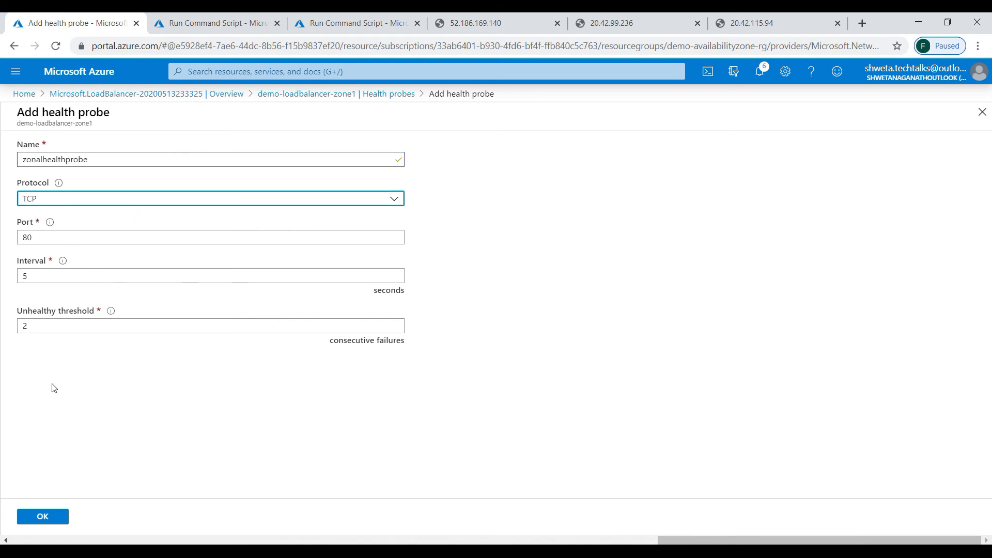
click(57, 517)
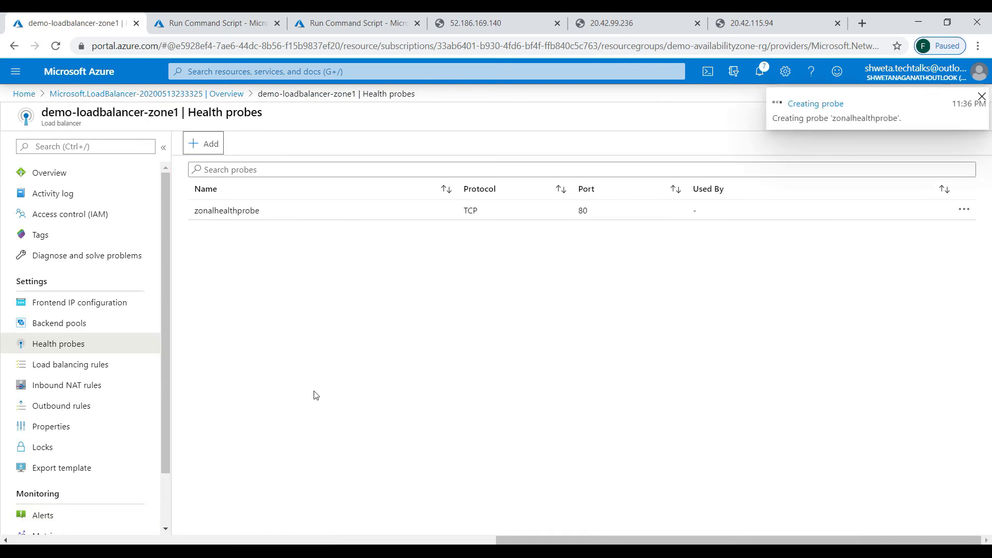
click(73, 368)
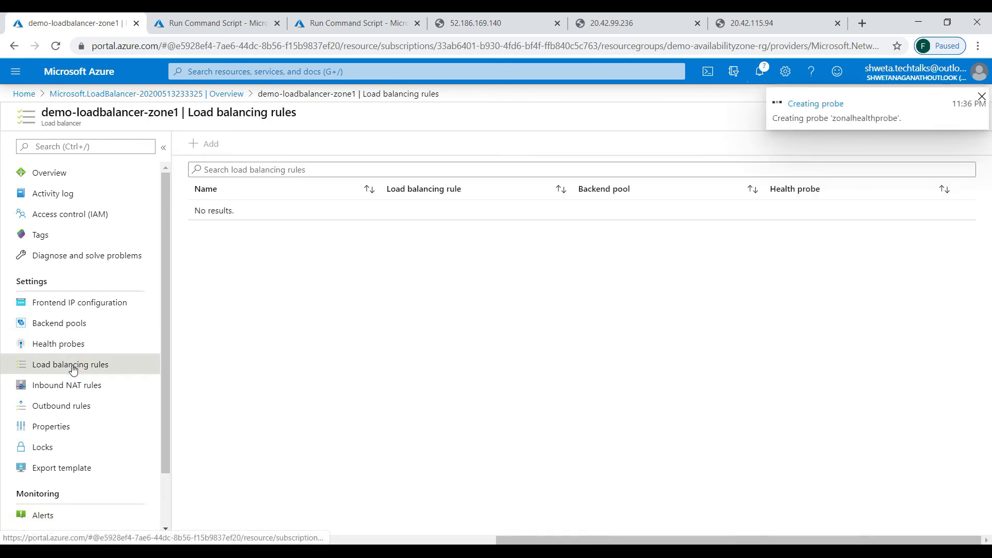
- Save rule loadbalancingrule on TCP/80 using backendpool1 and zonalhealthprobe
click(204, 145)
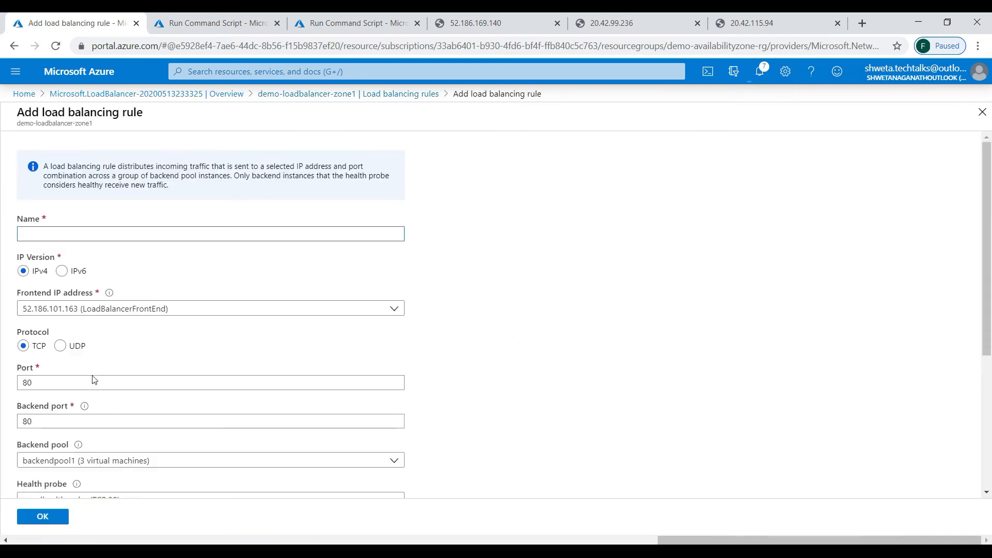
click(61, 233)
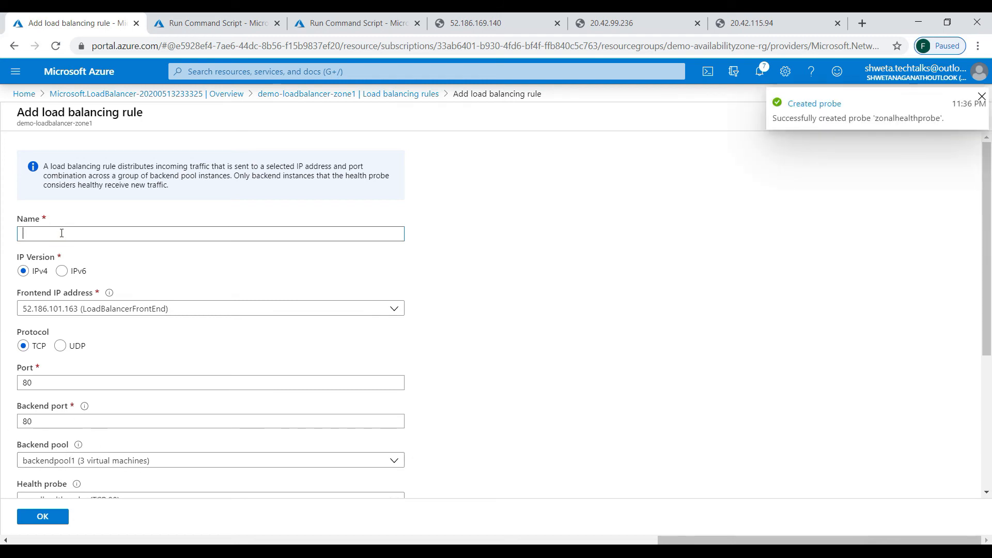
text(b)
text(loadb)
text(alancingrule)
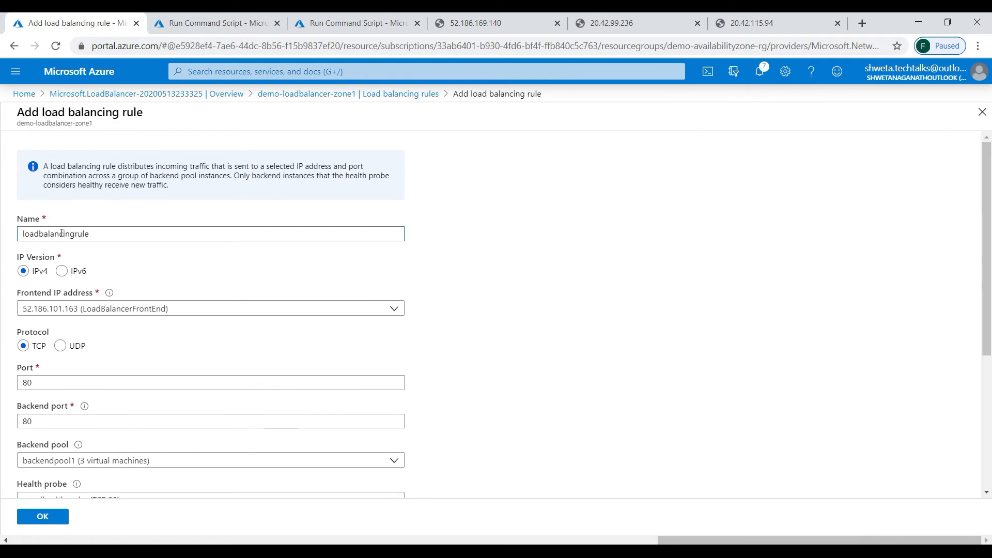
scroll(61, 233, down, 3)
scroll(505, 315, down, 1)
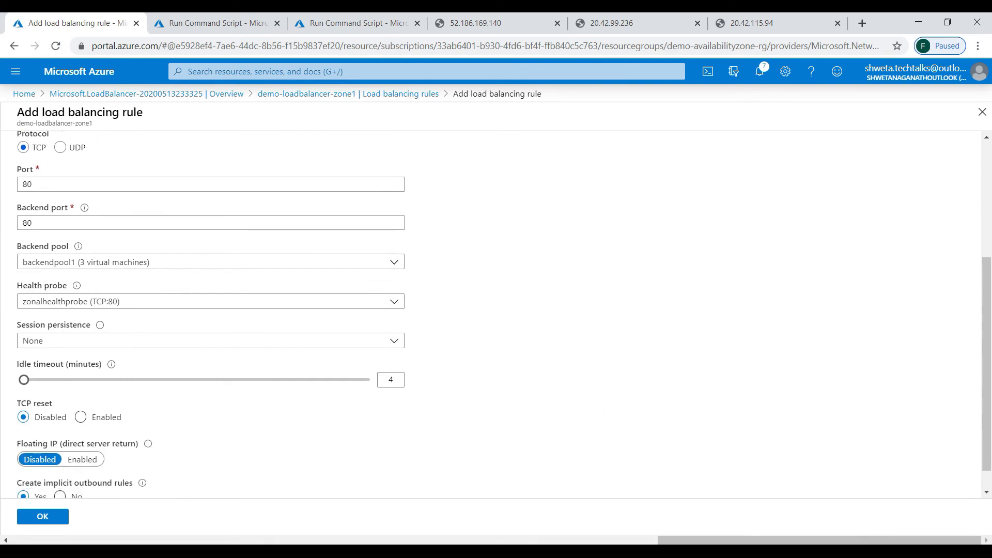
scroll(499, 308, down, 1)
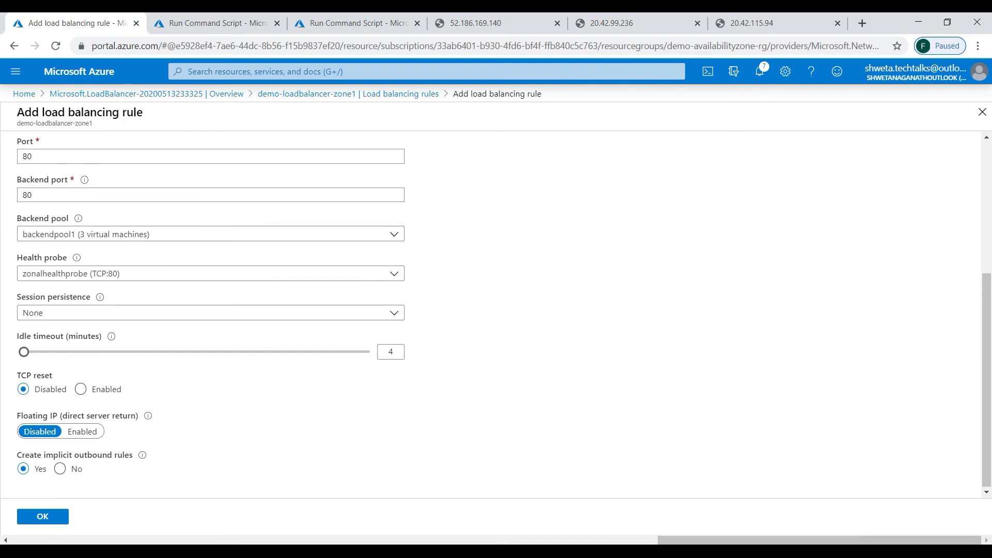
click(42, 517)
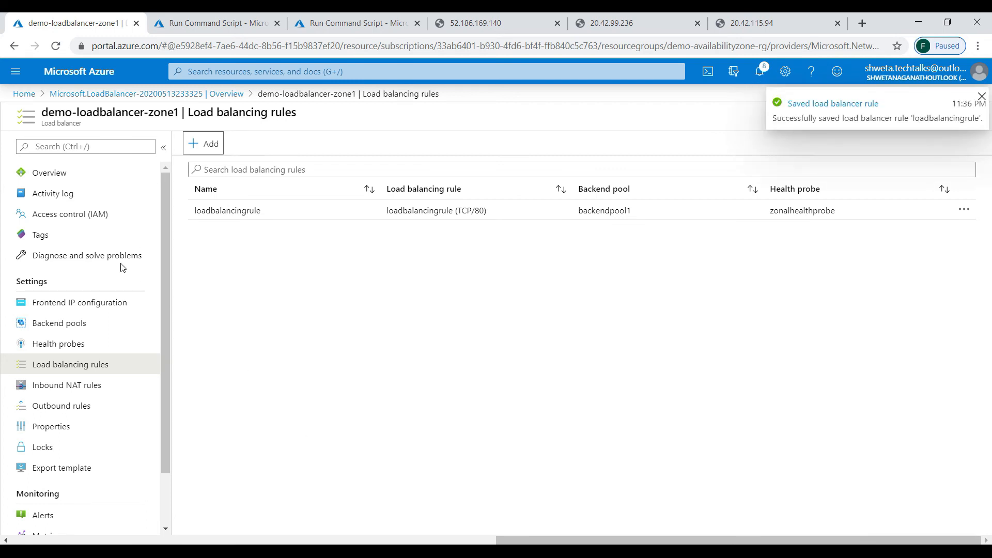
click(56, 173)
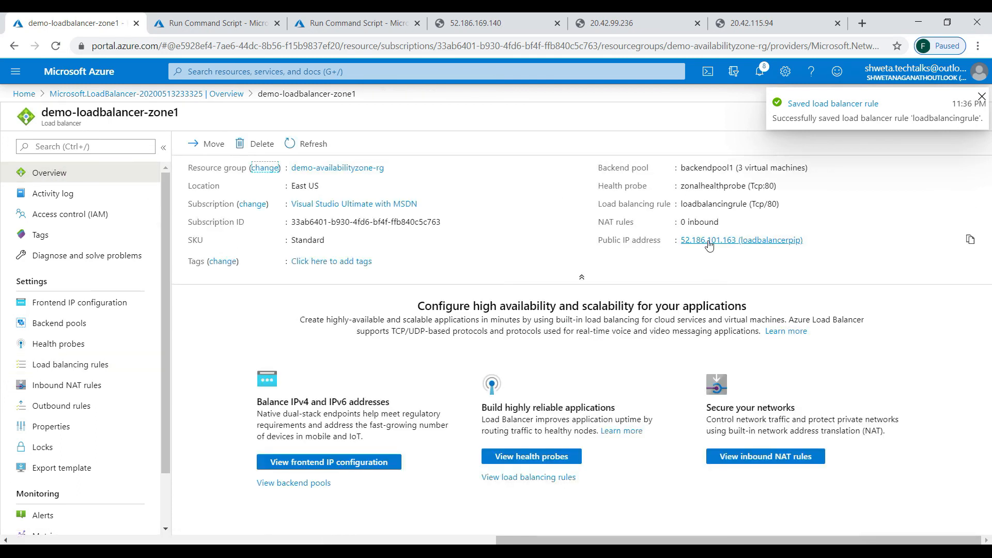
- Open the load balancer's public IP 52.186.101.163 in a new browser tab
click(966, 240)
click(861, 24)
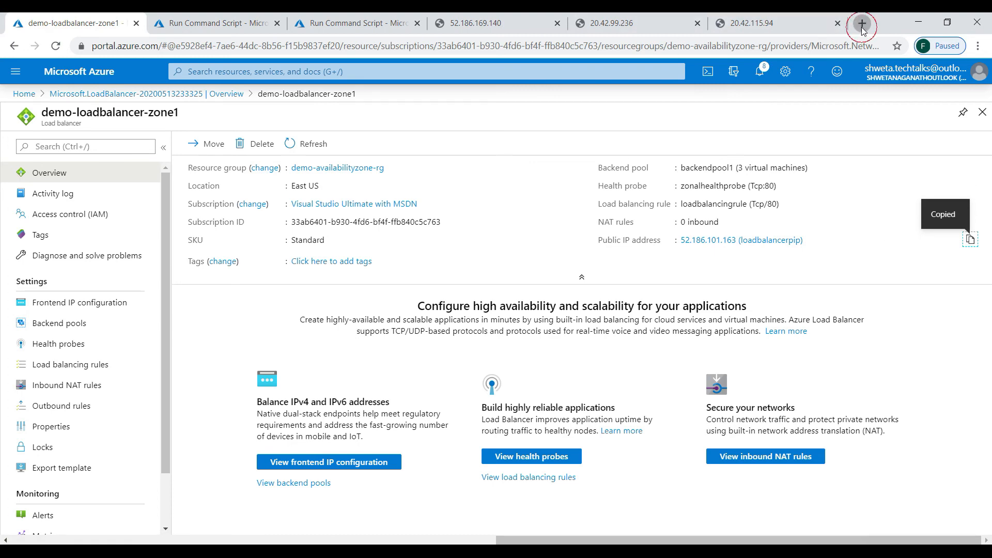
key(ctrl+v)
key(BackSpace)
key(BackSpace)
key(BackSpace)
key(BackSpace)
key(BackSpace)
key(BackSpace)
key(BackSpace)
key(BackSpace)
key(BackSpace)
key(BackSpace)
key(BackSpace)
key(BackSpace)
key(BackSpace)
key(BackSpace)
key(BackSpace)
key(BackSpace)
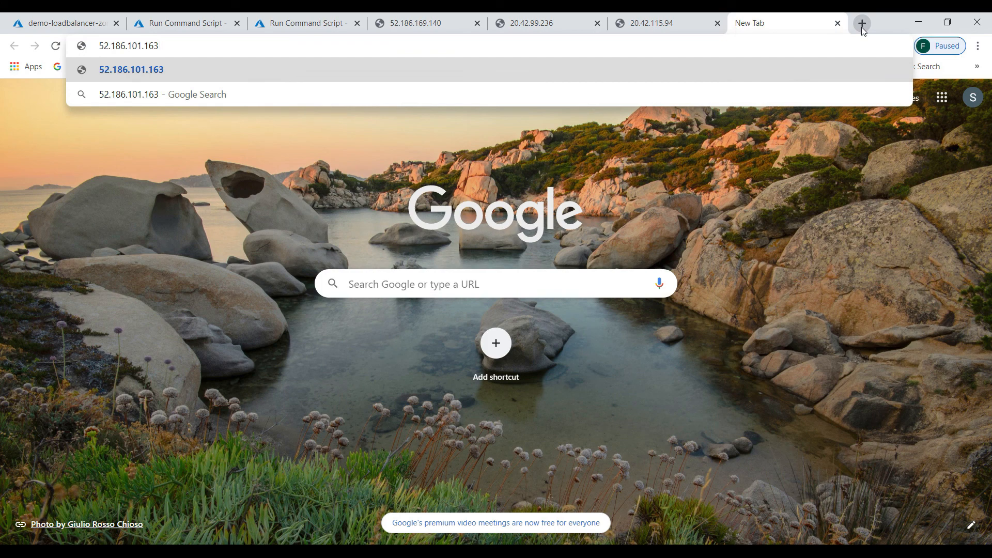
key(Return)
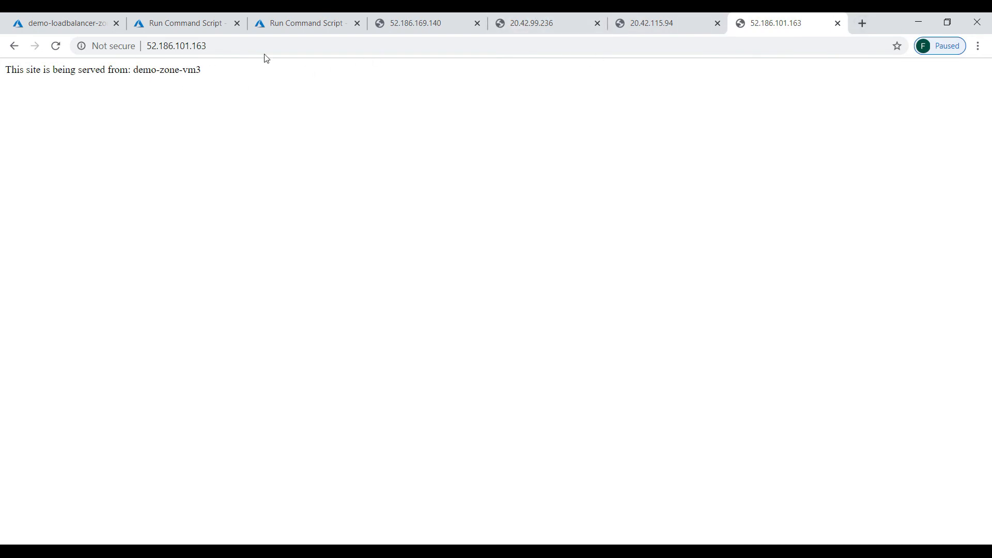
- Refresh repeatedly to see responses rotate among demo-zone-vm3, demo-zone-2 and demo-zone-vm1
key(F5)
key(F5)
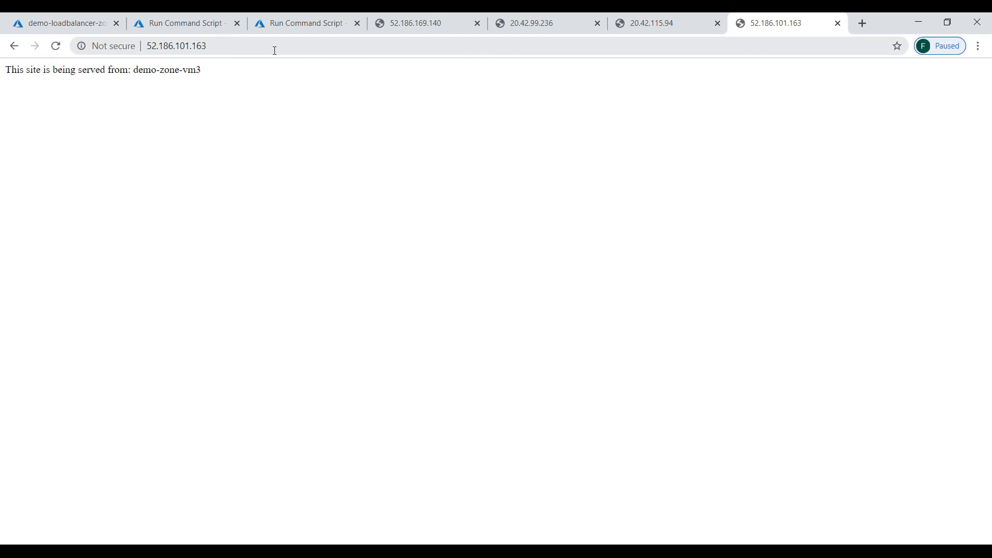
key(F5)
key(F5)
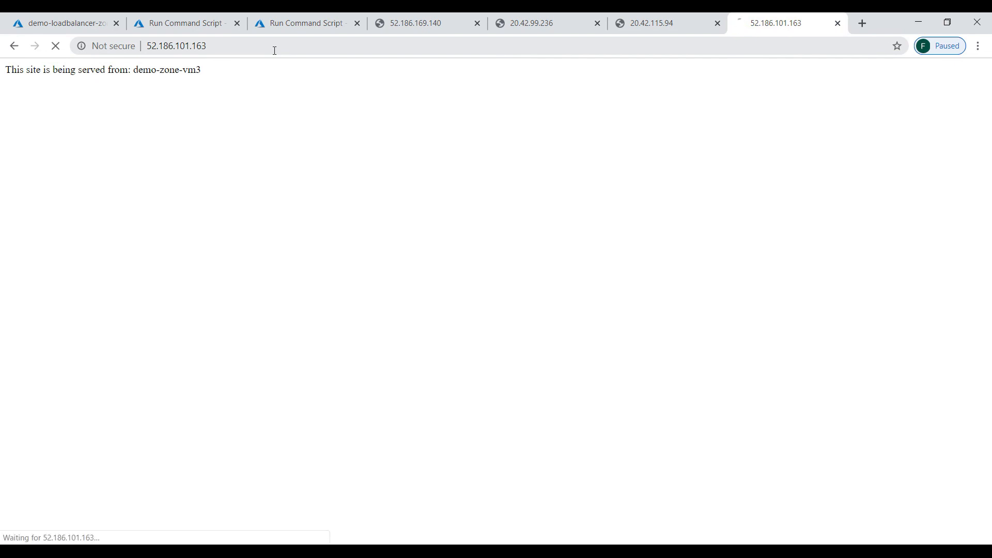
key(F5)
key(F5)
key(F5)
key(F5)
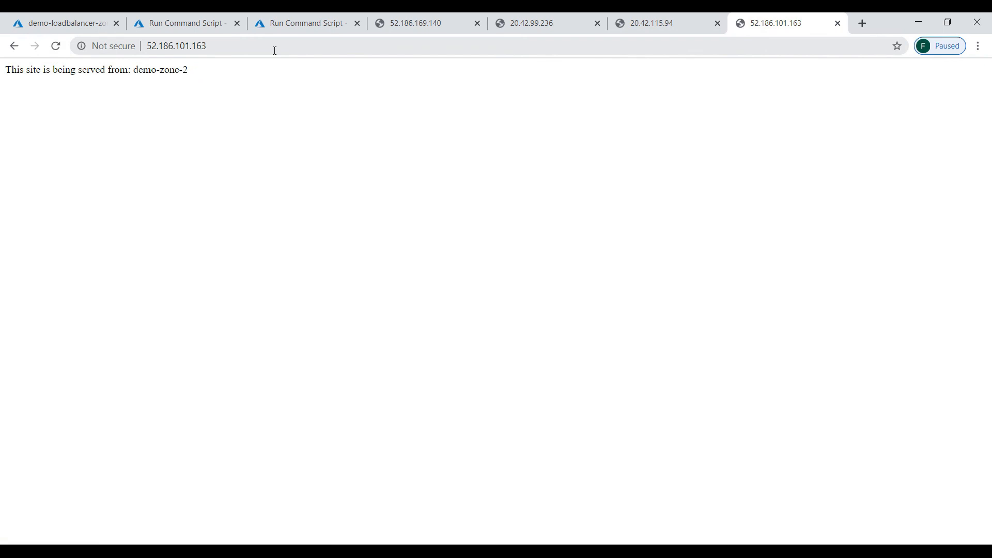
key(F5)
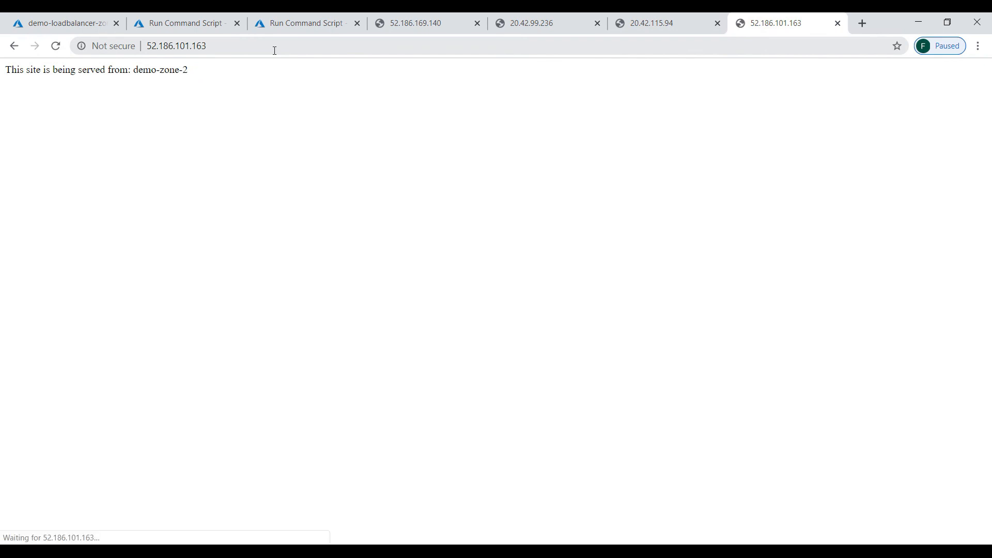
key(F5)
key(F5)
key(F5)
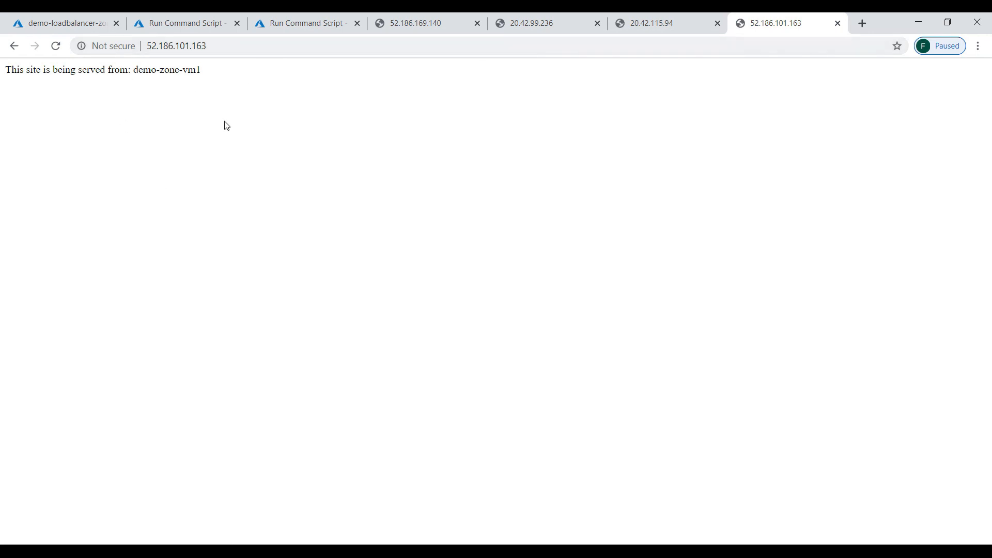
click(59, 23)
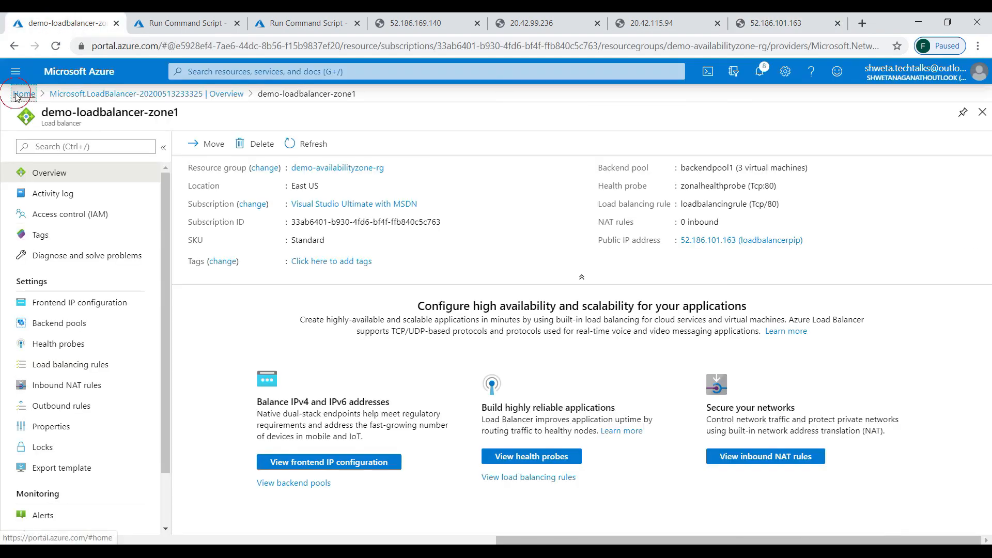
- Stop the demo-zone-vm2 virtual machine from the Virtual machines list
click(20, 94)
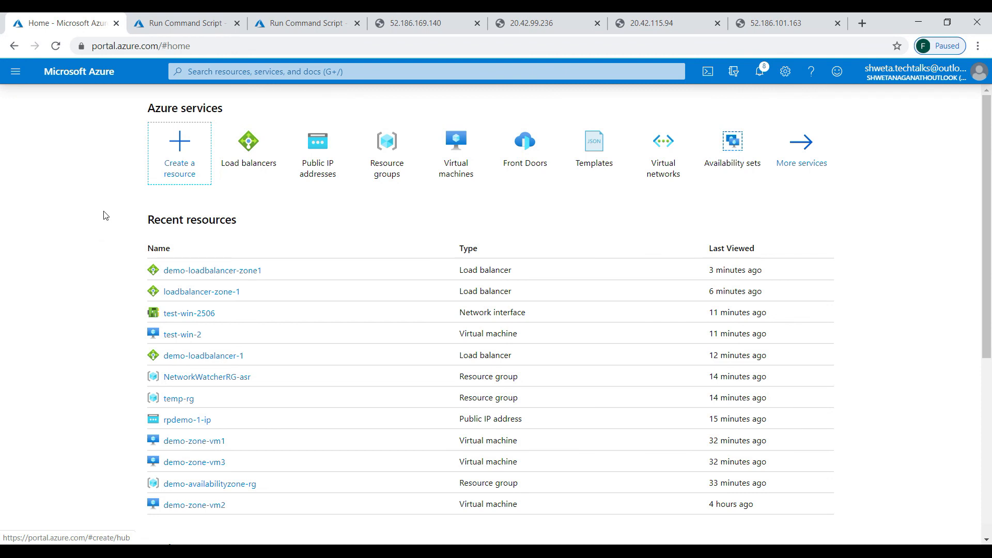
click(474, 159)
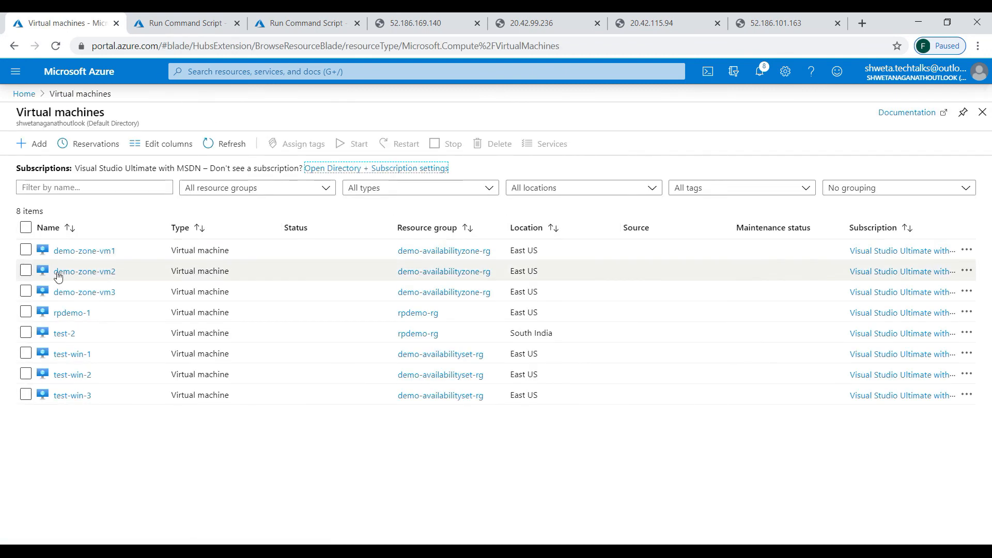
click(101, 272)
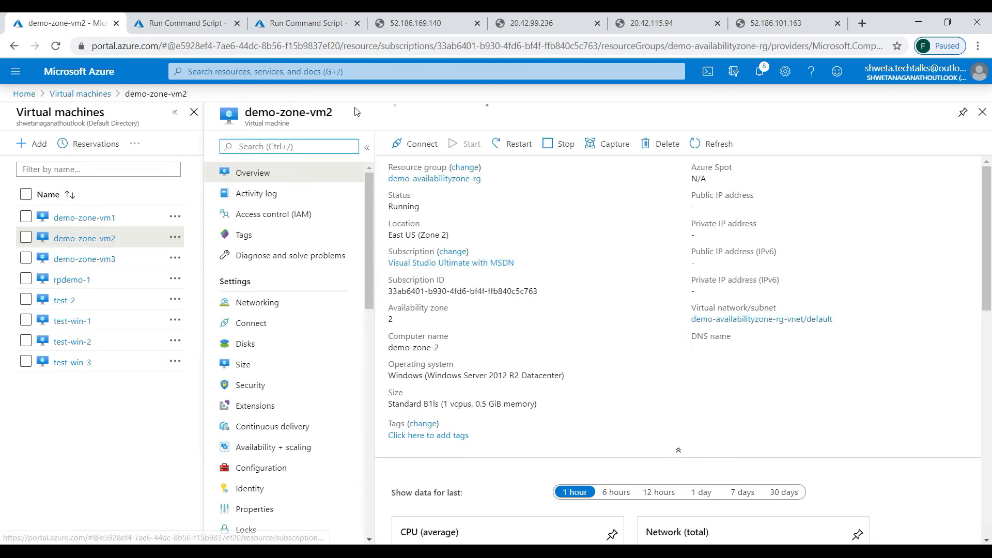
click(565, 147)
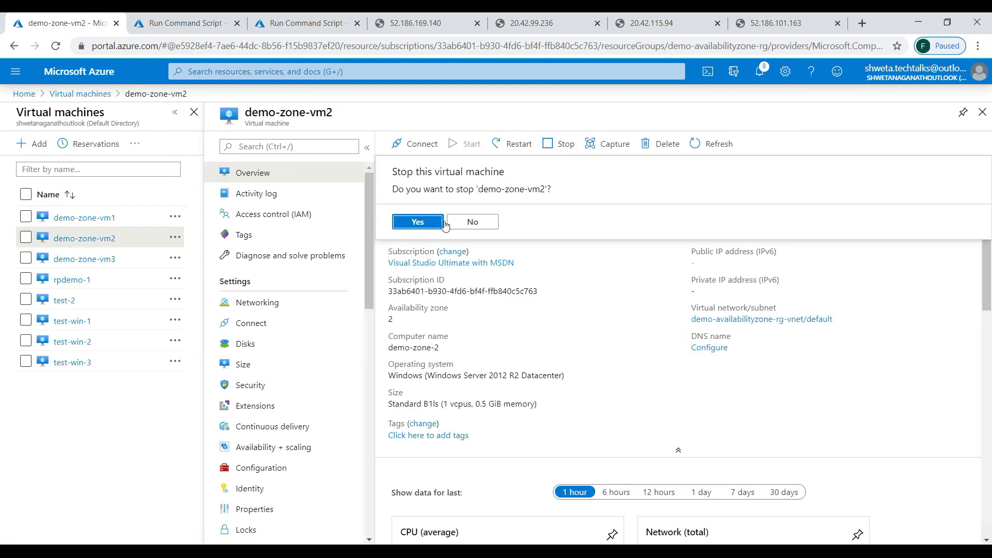
click(410, 227)
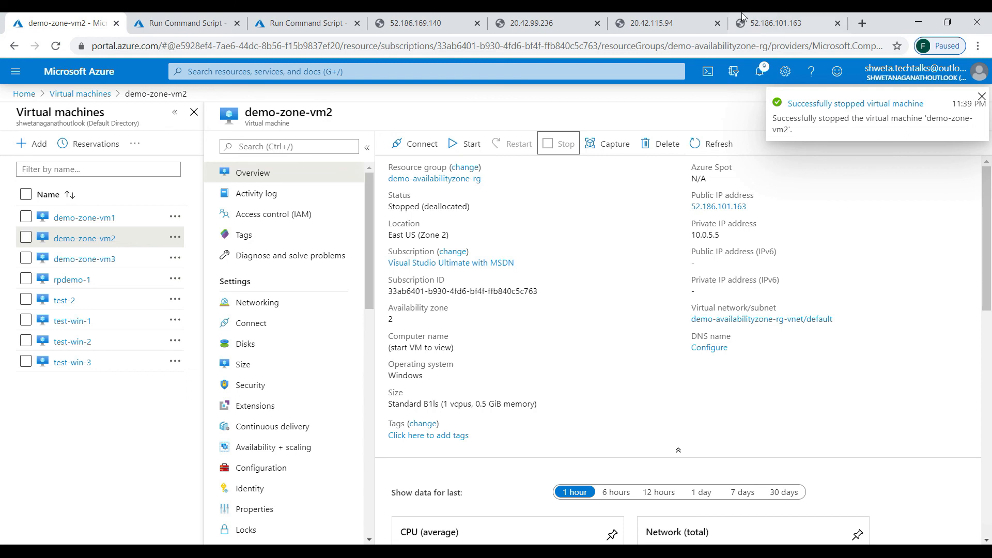
- Reload 52.186.101.163 and confirm it is now served by demo-zone-vm1
click(765, 24)
click(682, 42)
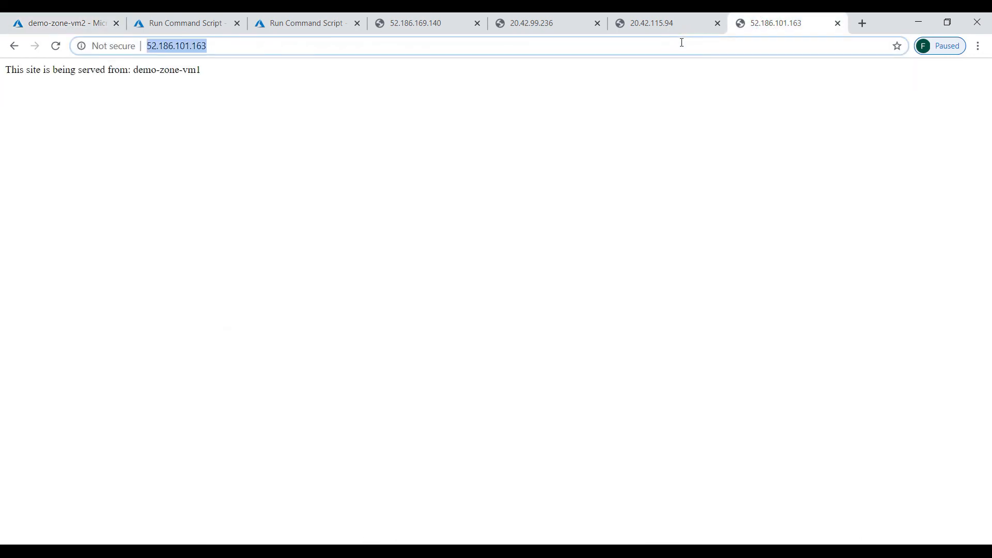
key(Return)
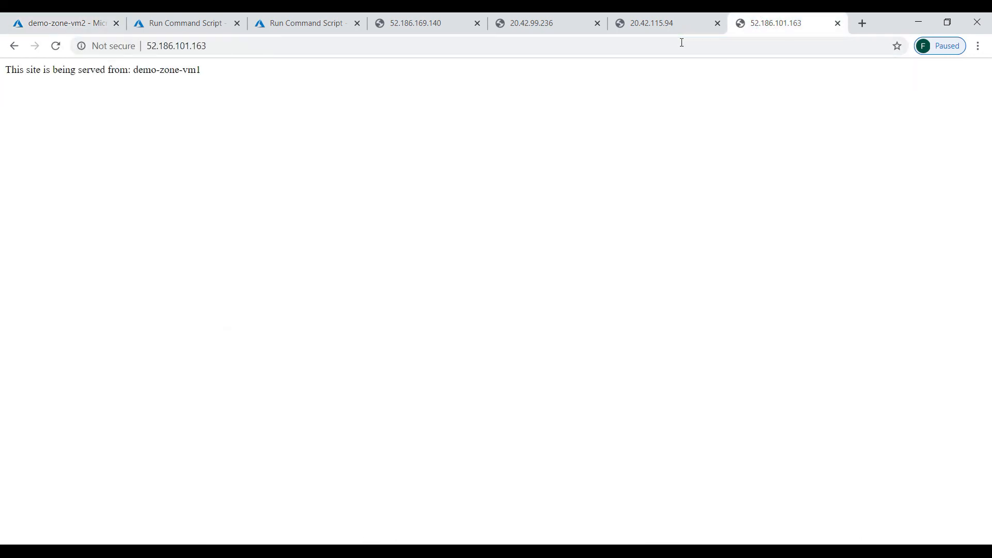